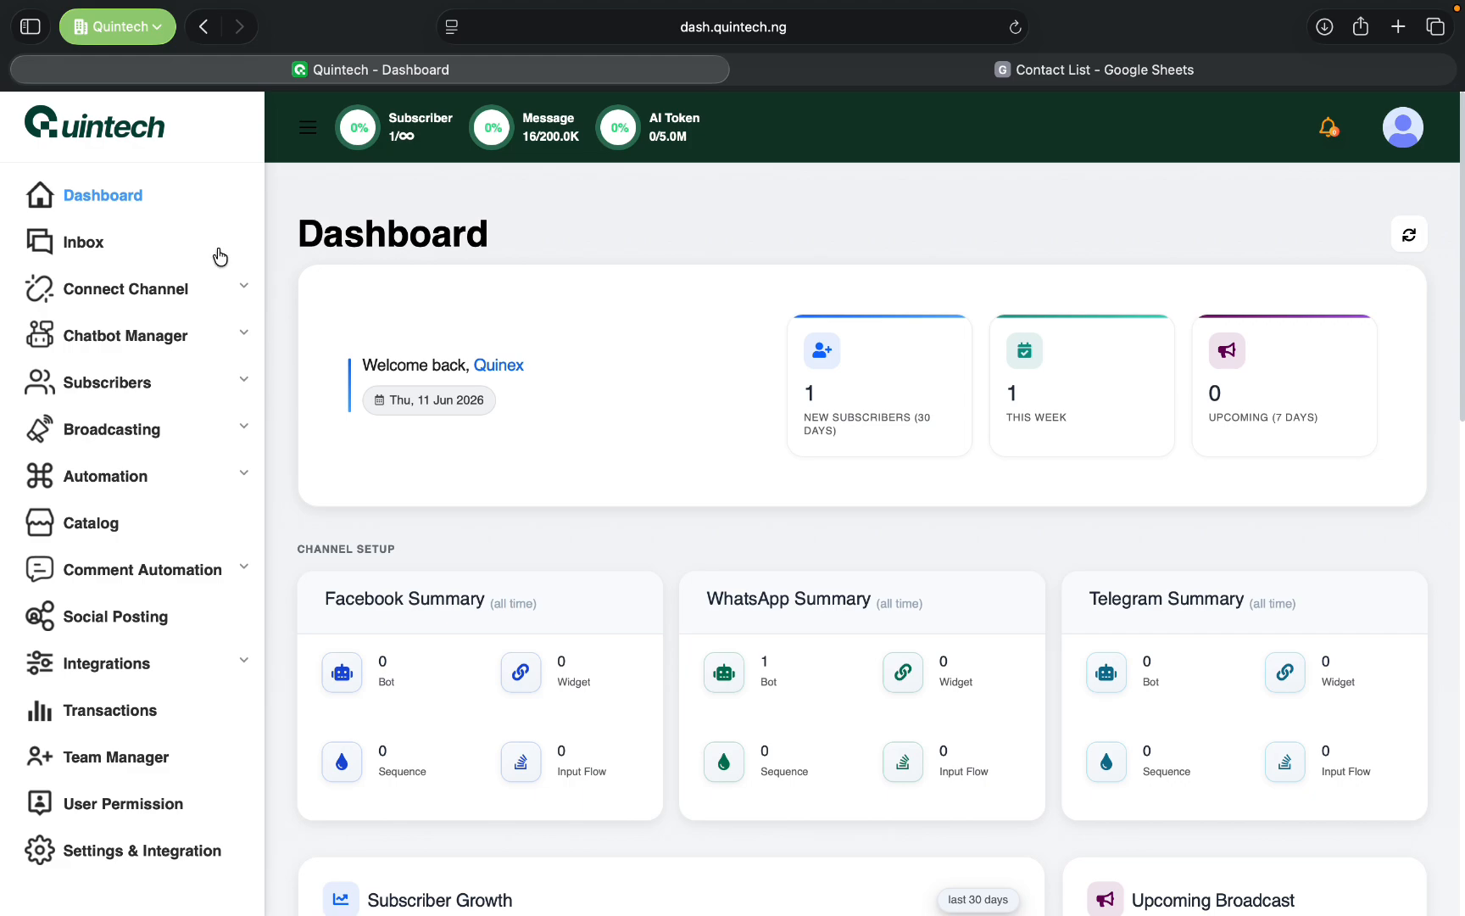
- Open the subscriber manager for the WhatsApp channel
left_click(127, 394)
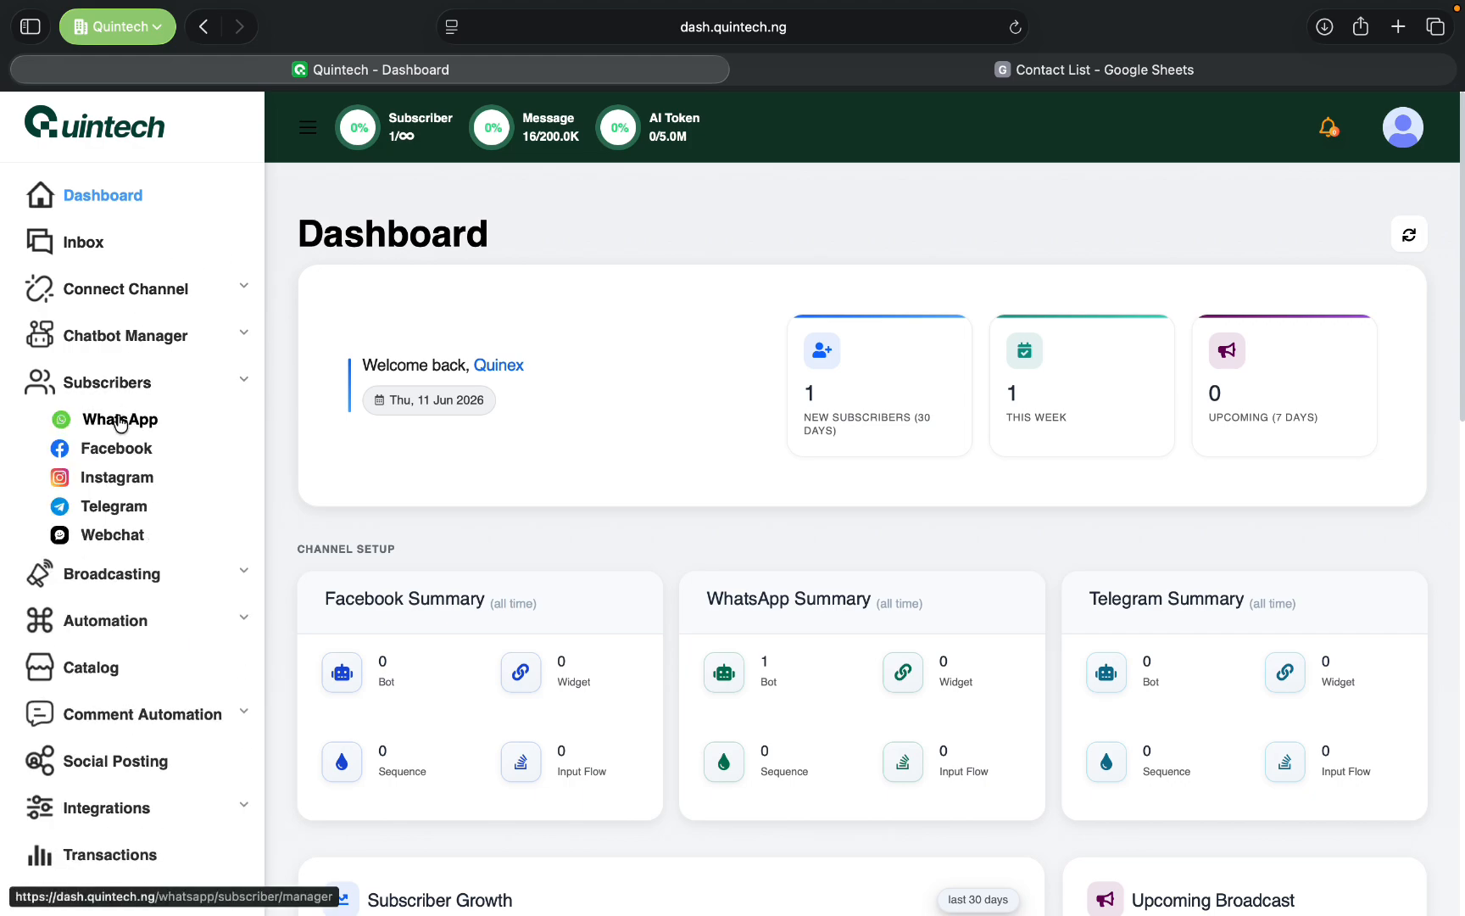
left_click(121, 422)
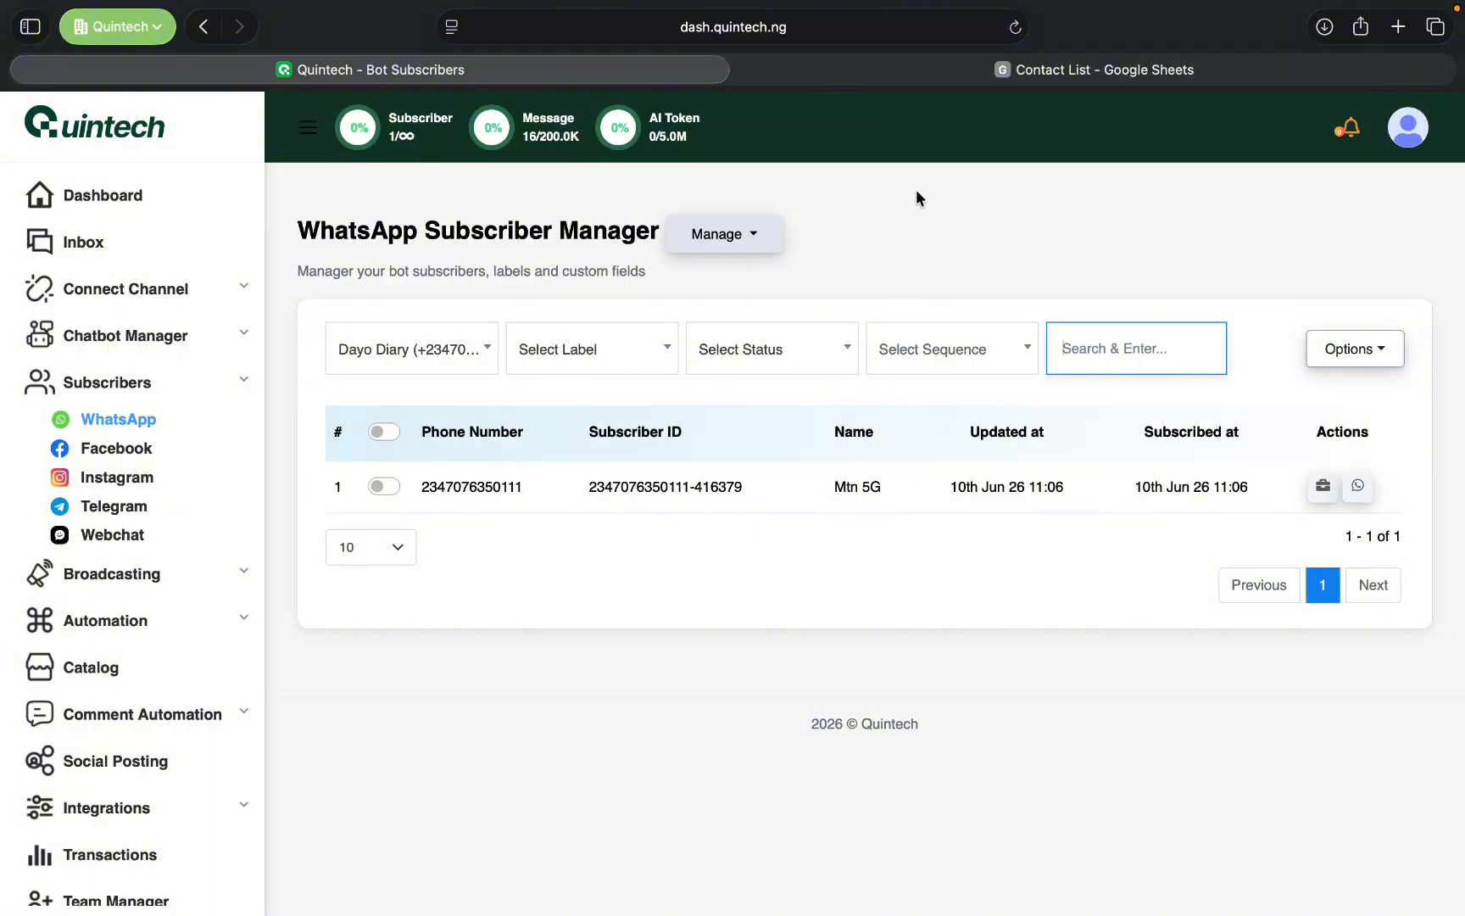
- Switch to the Contact List spreadsheet in Google Sheets and examine its name, email, website and phone columns and contact rows
left_click(1060, 70)
left_click(830, 376)
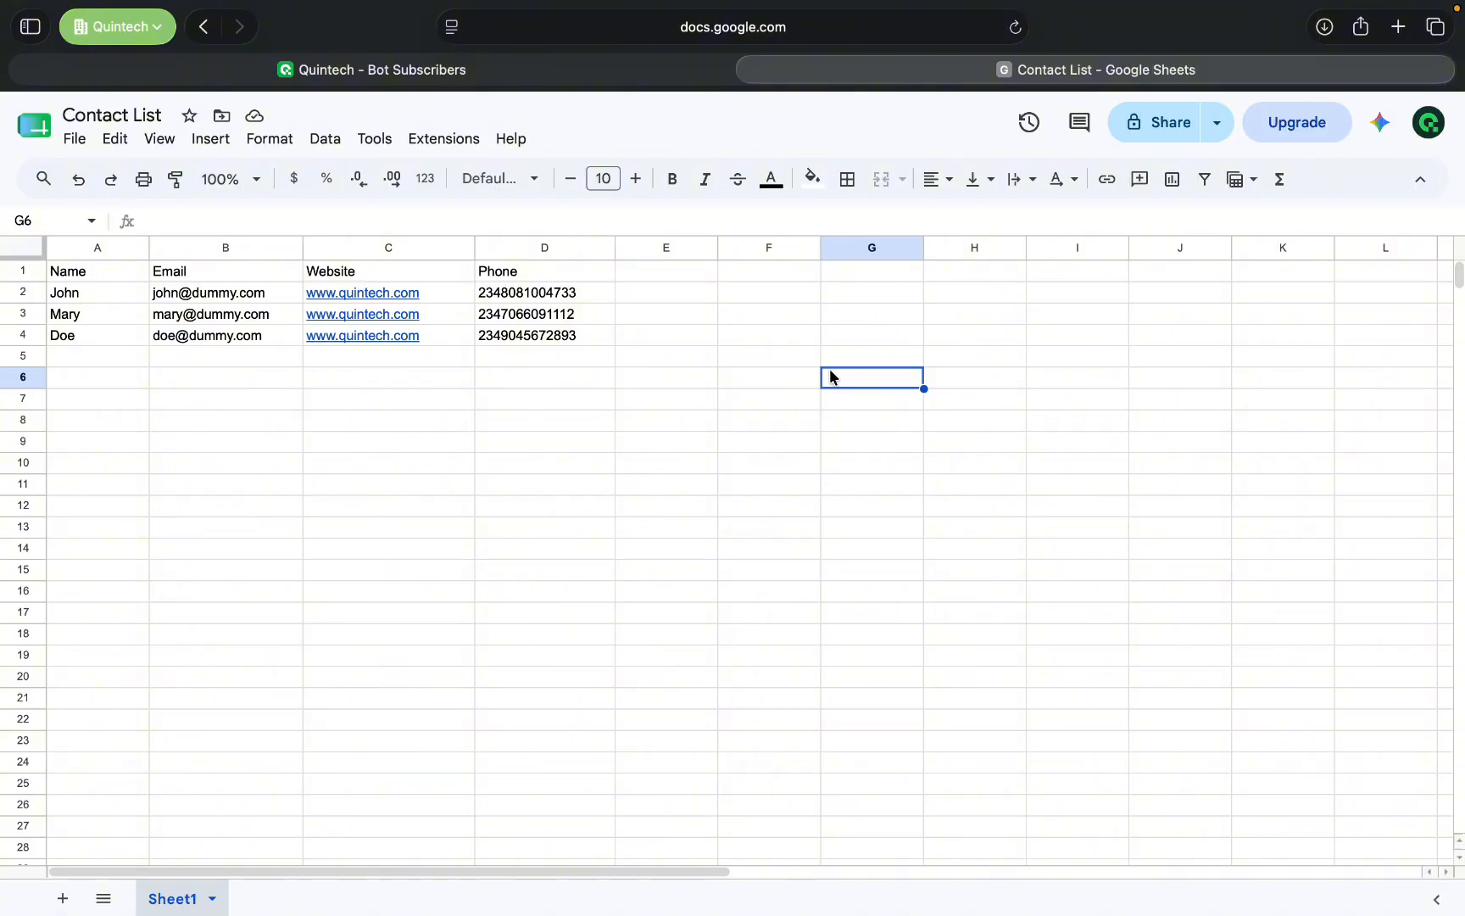
left_click(654, 313)
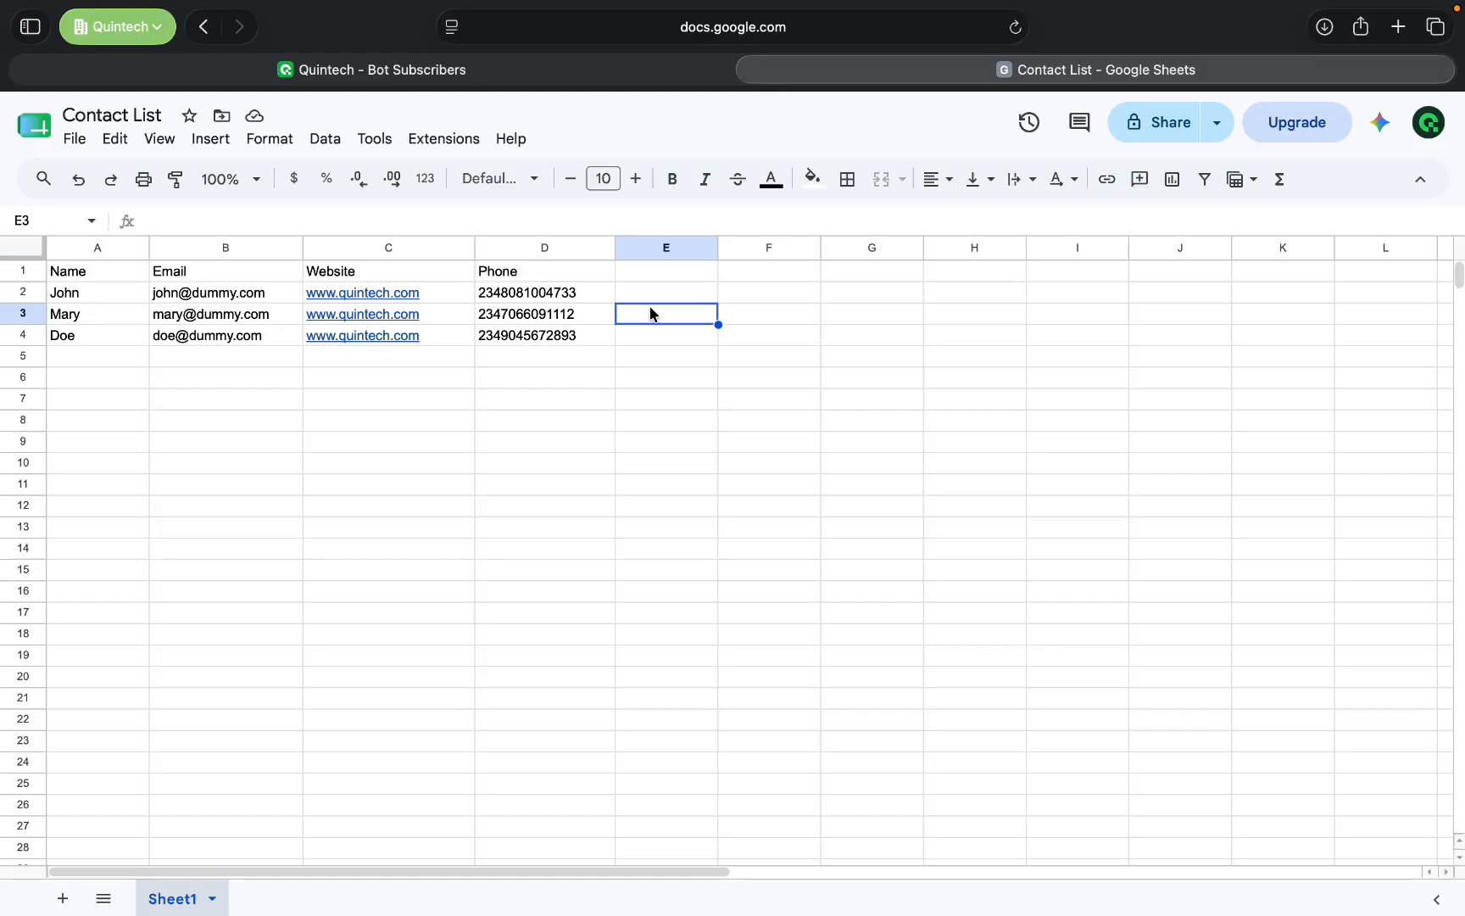
left_click(636, 360)
left_click(402, 332)
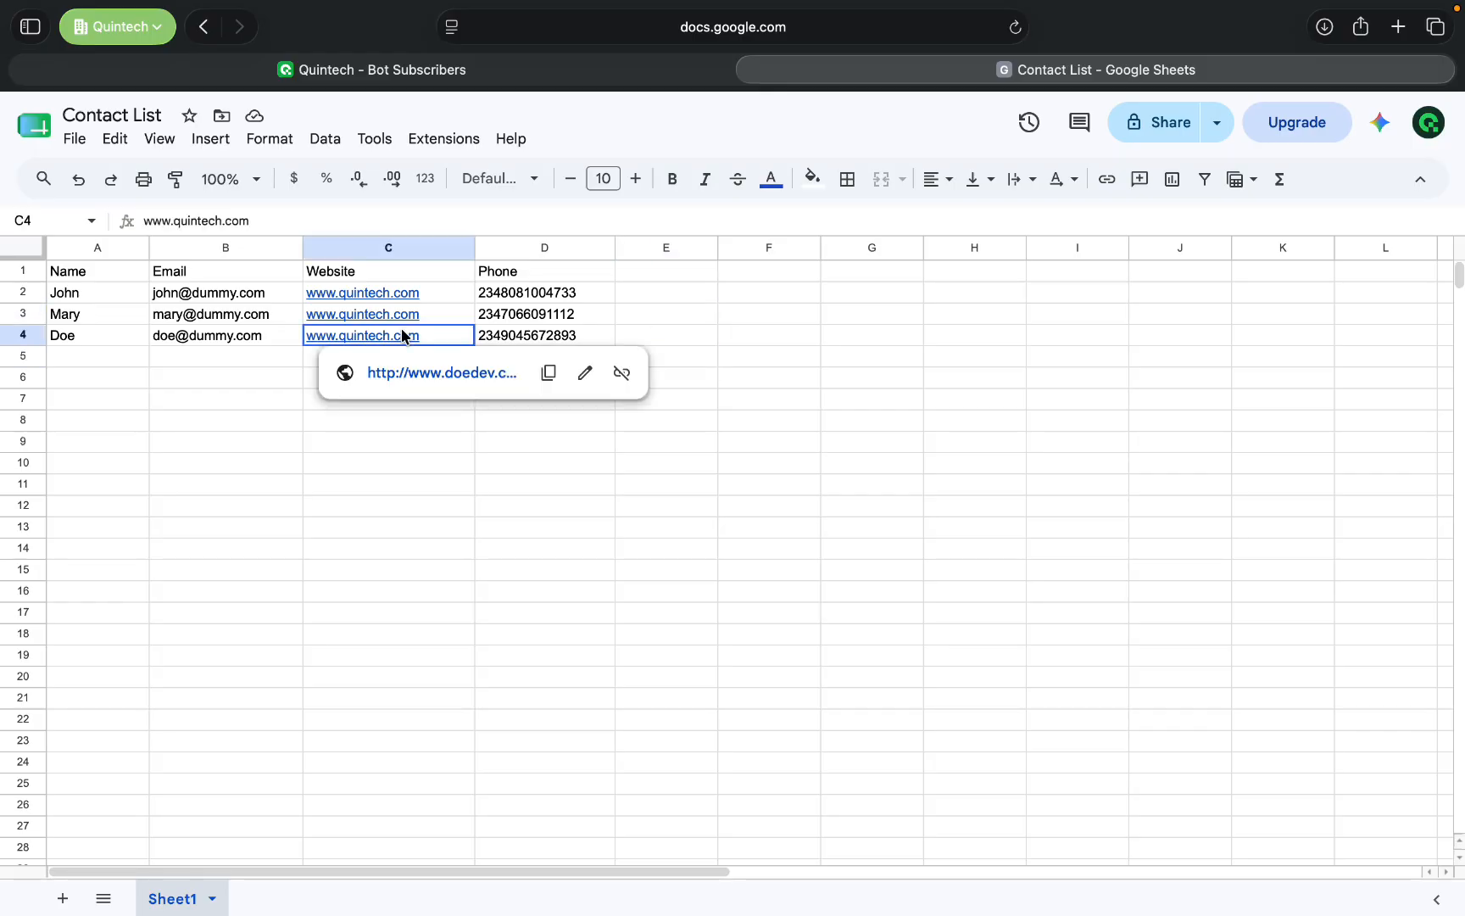
left_click(413, 424)
left_click(93, 291)
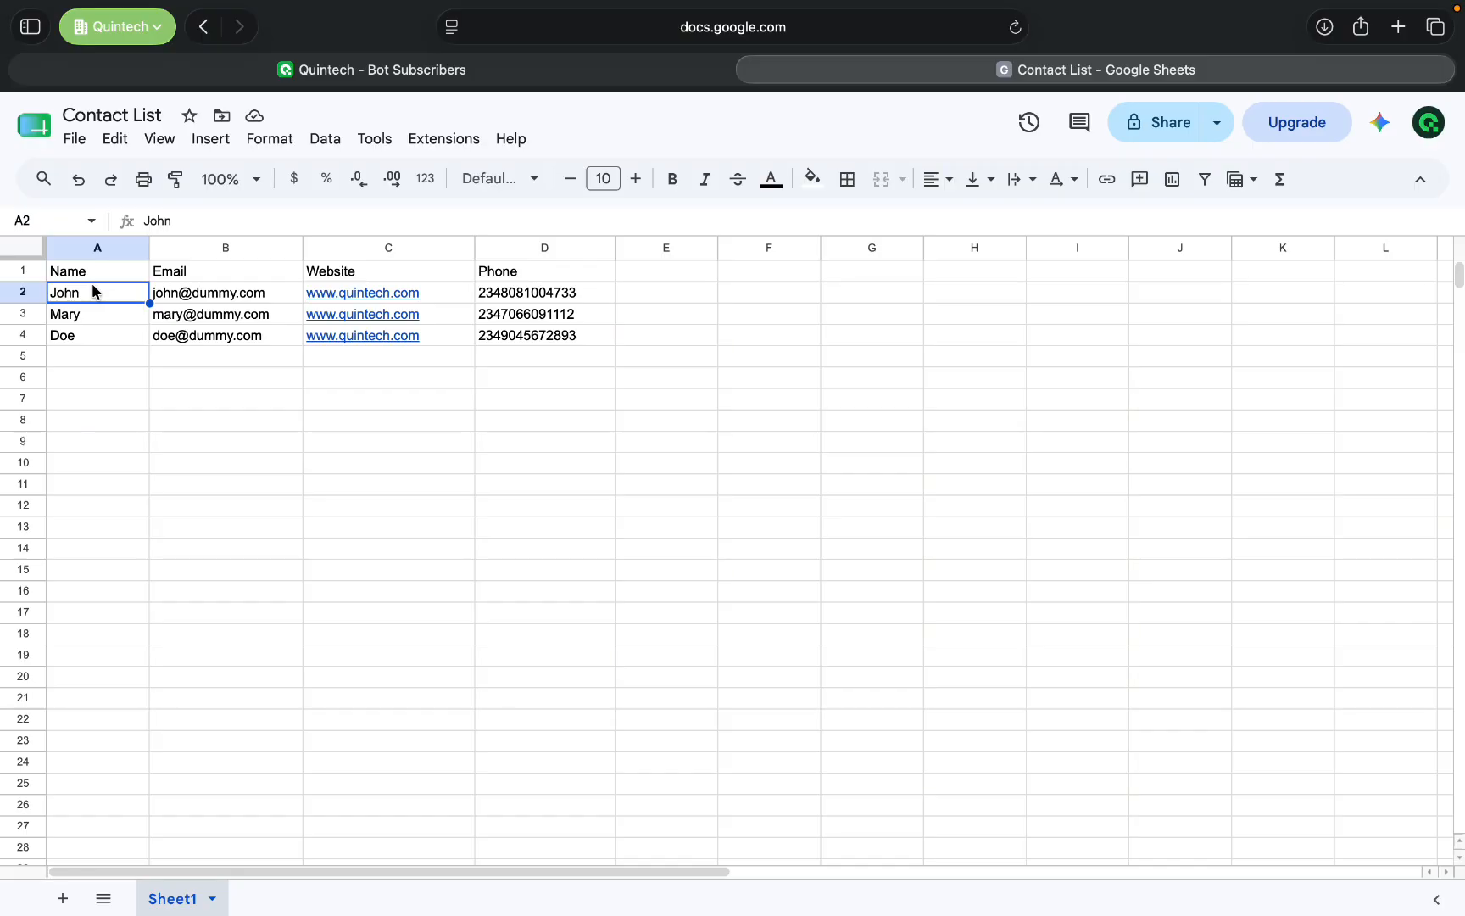
left_click(507, 444)
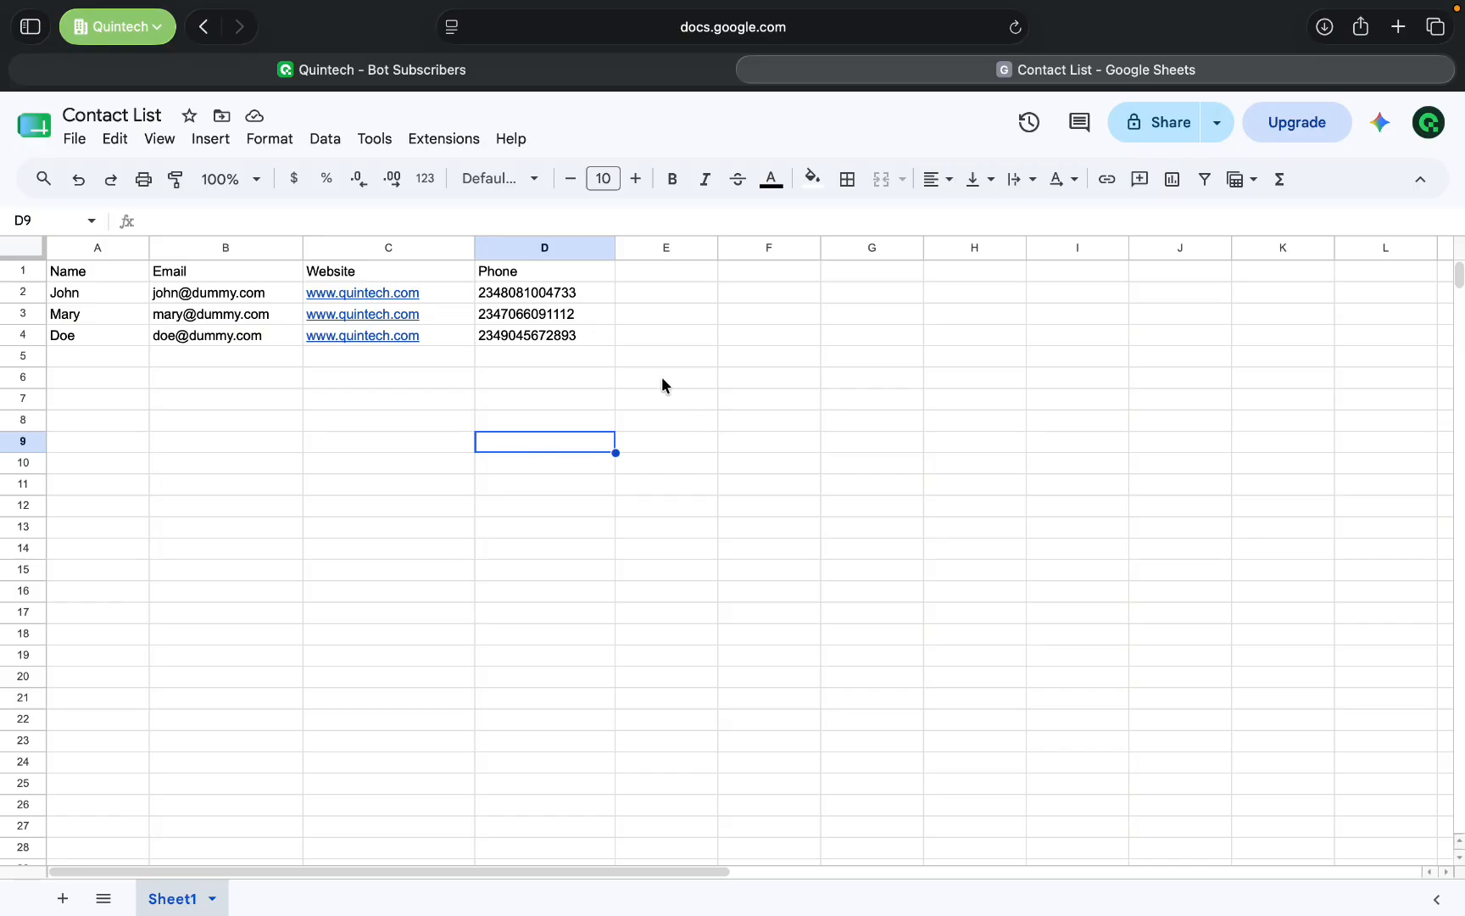
left_click(612, 363)
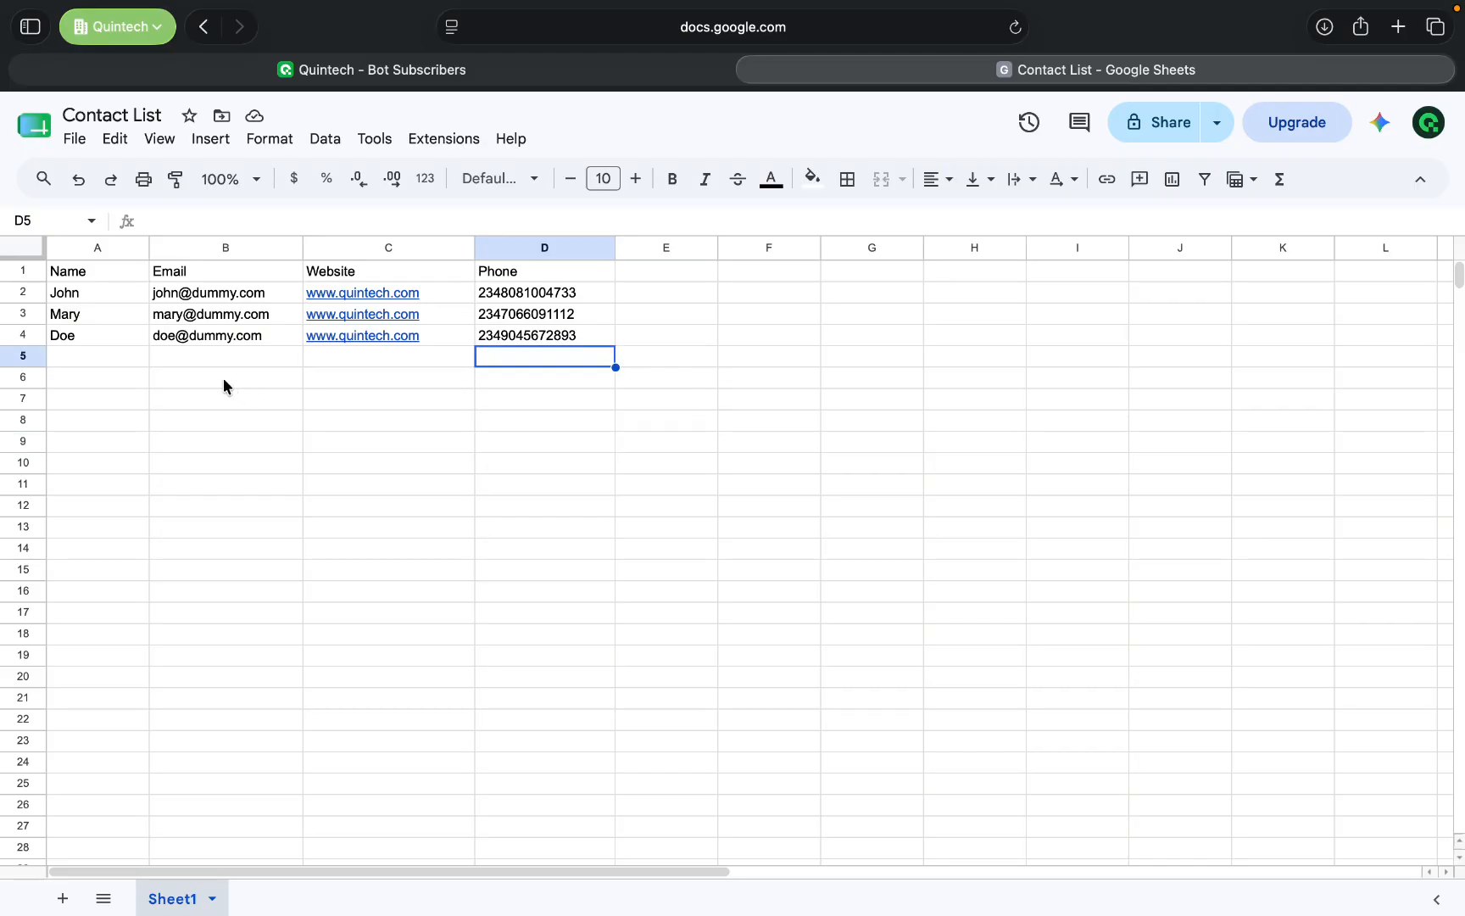
left_click(97, 333)
left_click(462, 440)
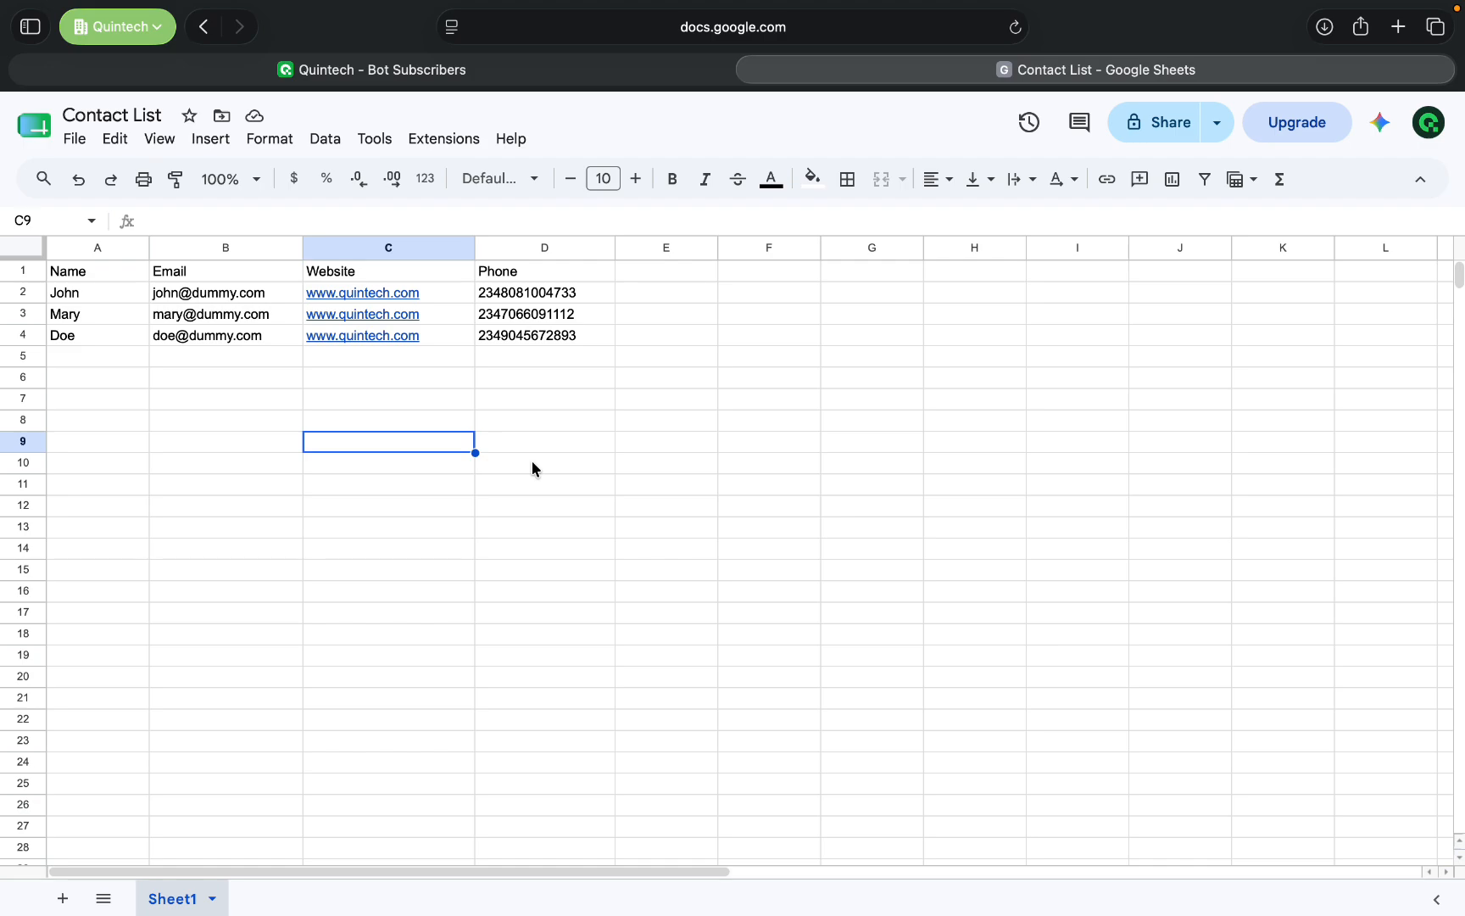
- Switch back to Quintech and open the custom fields management page for WhatsApp subscribers
left_click(458, 69)
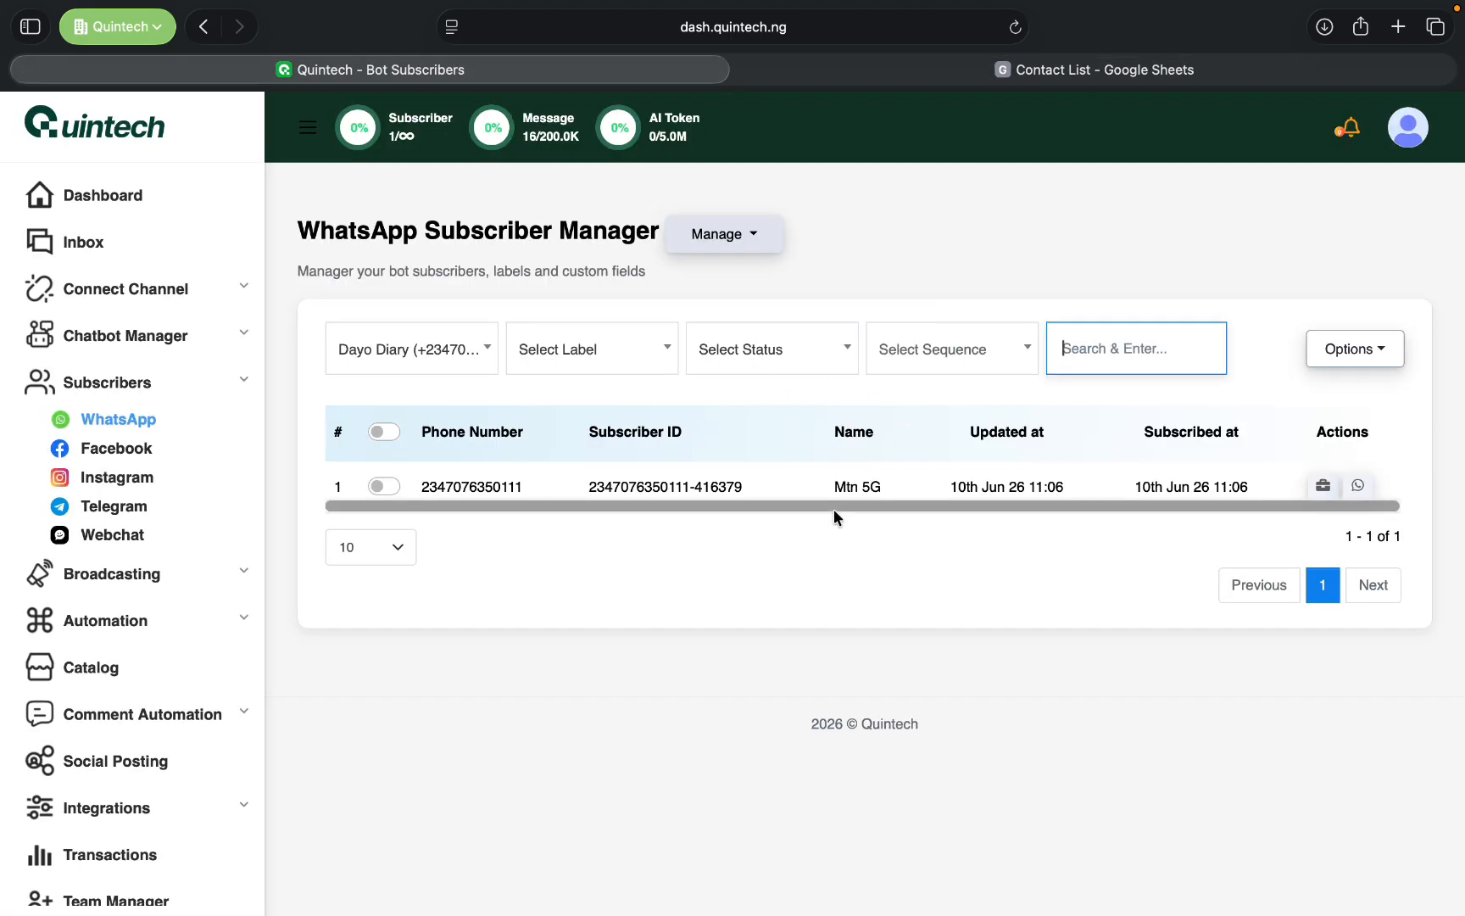
left_click(1375, 356)
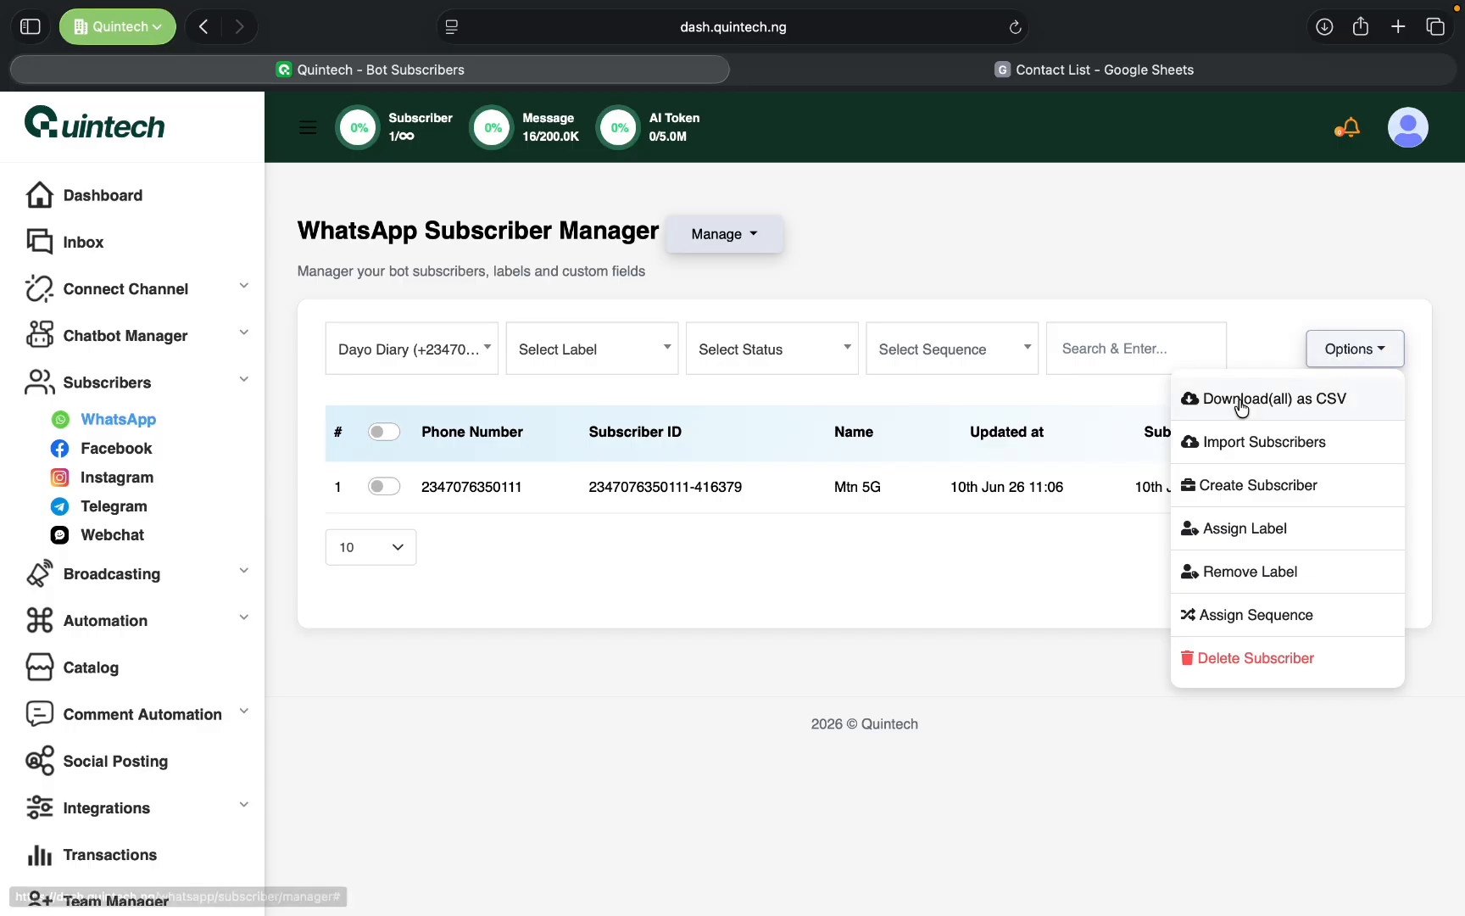
left_click(1129, 264)
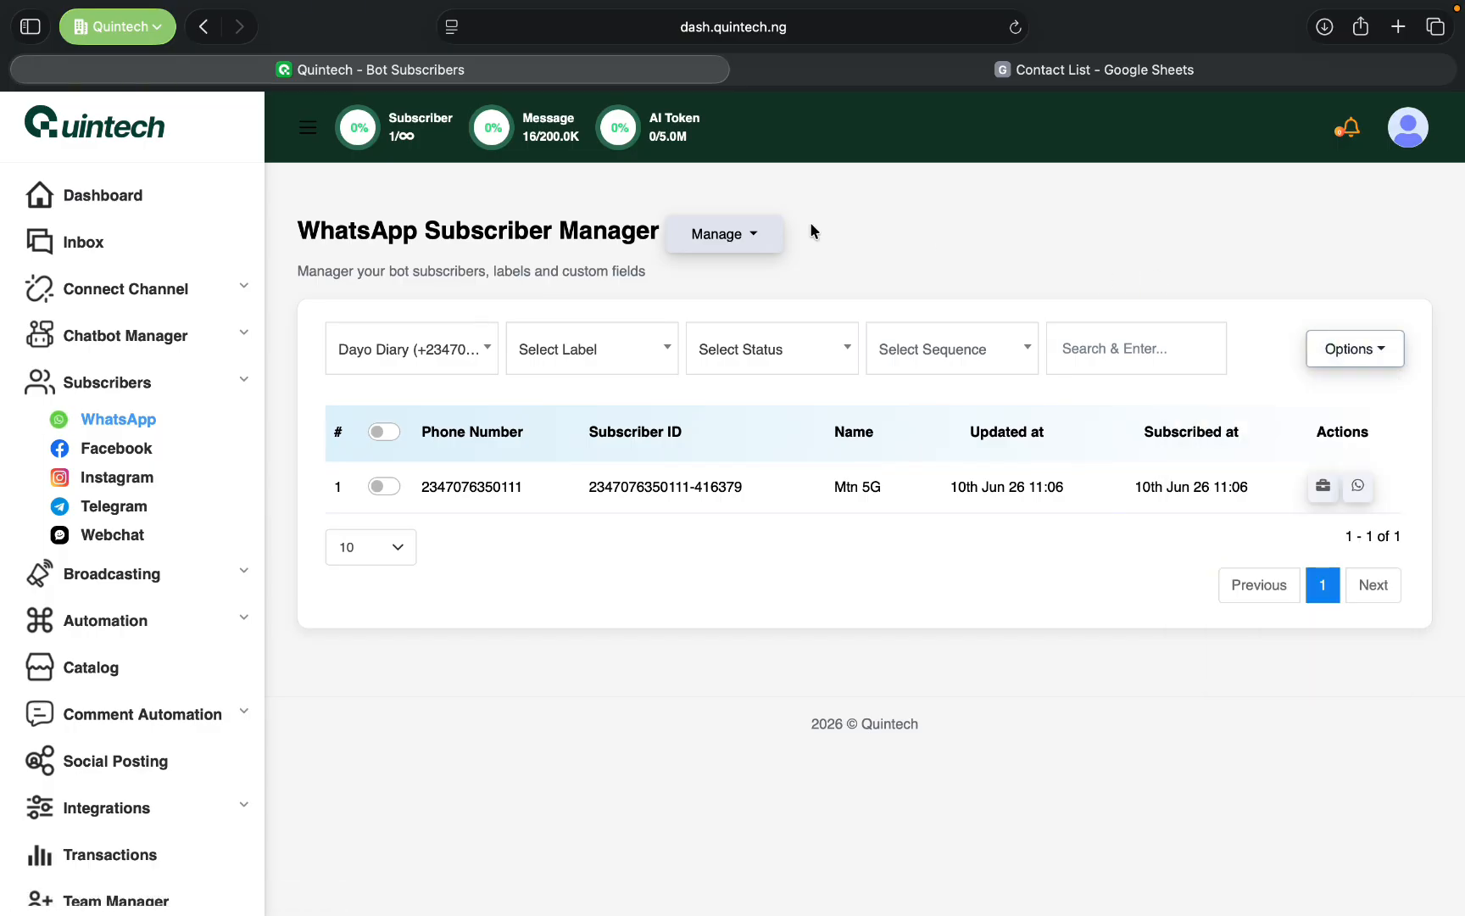
left_click(739, 233)
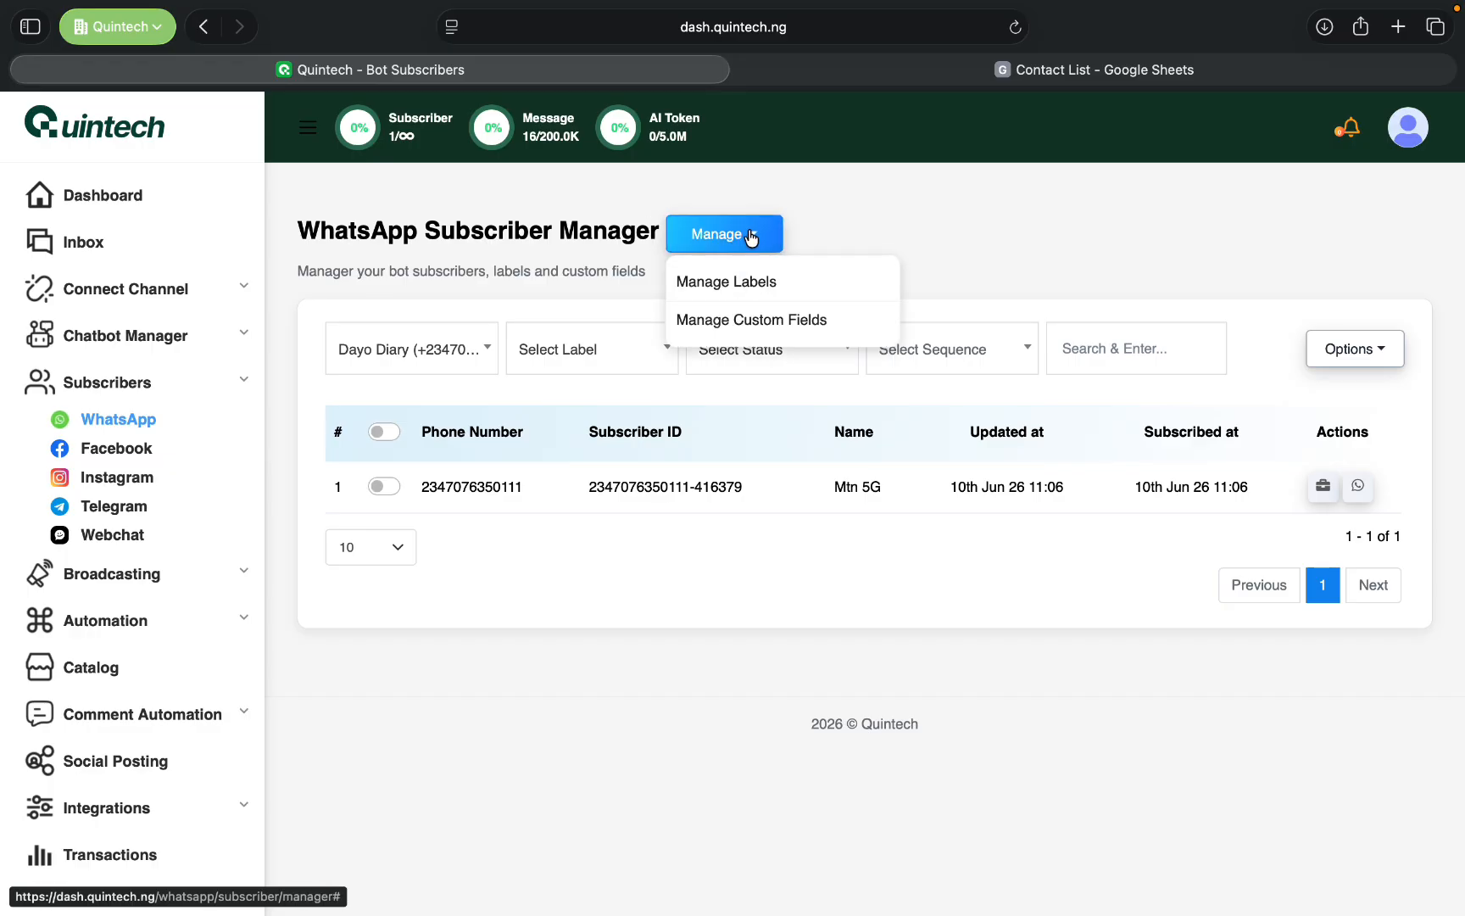
left_click(807, 320)
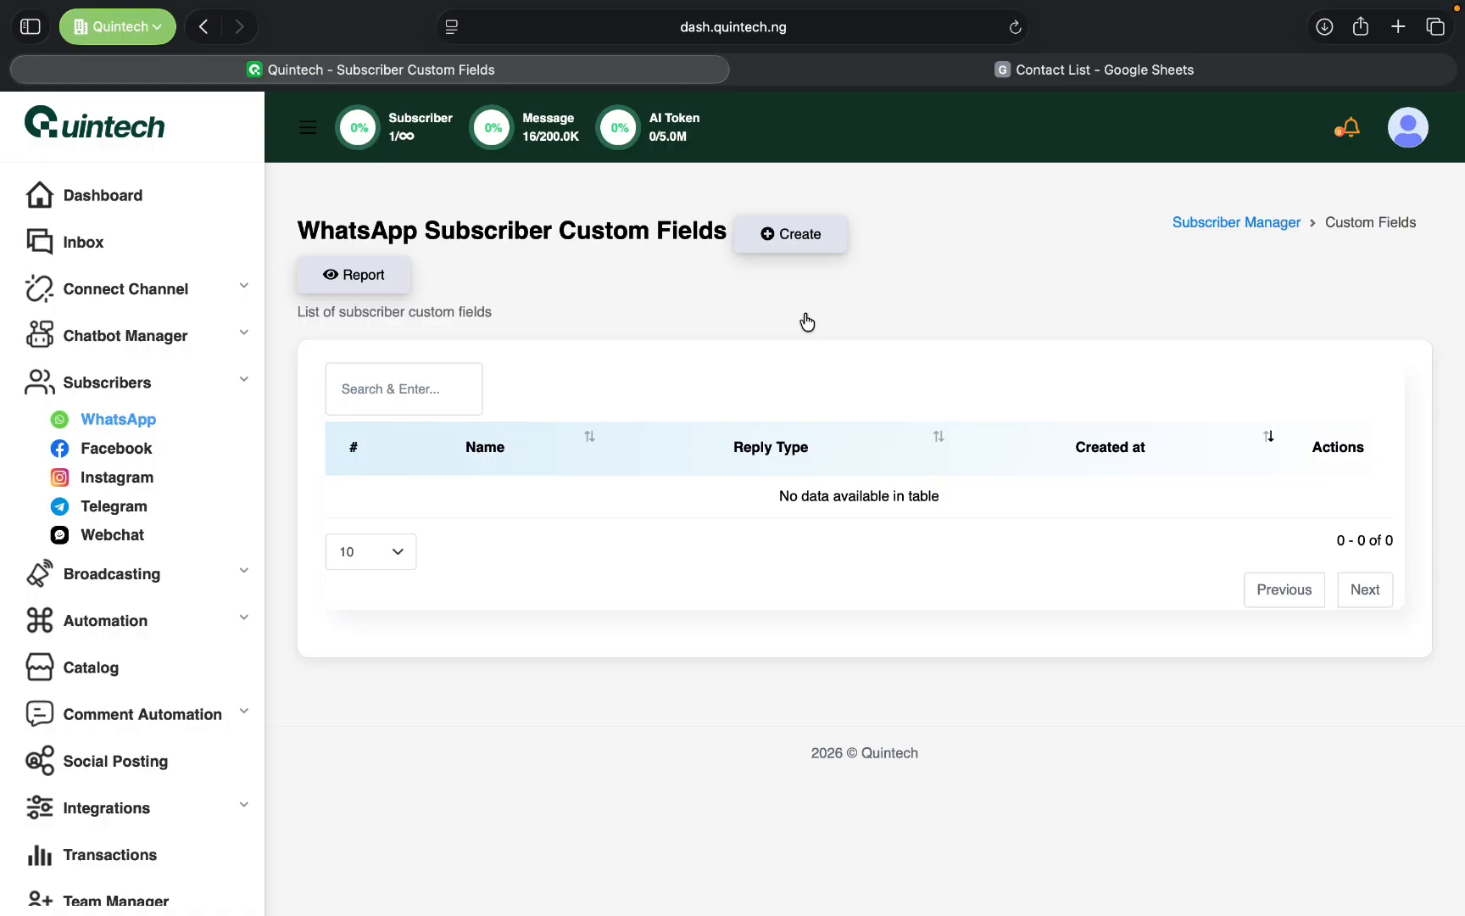
- Create and save a subscriber custom field named "Phone number" with the reply type Phone
left_click(801, 236)
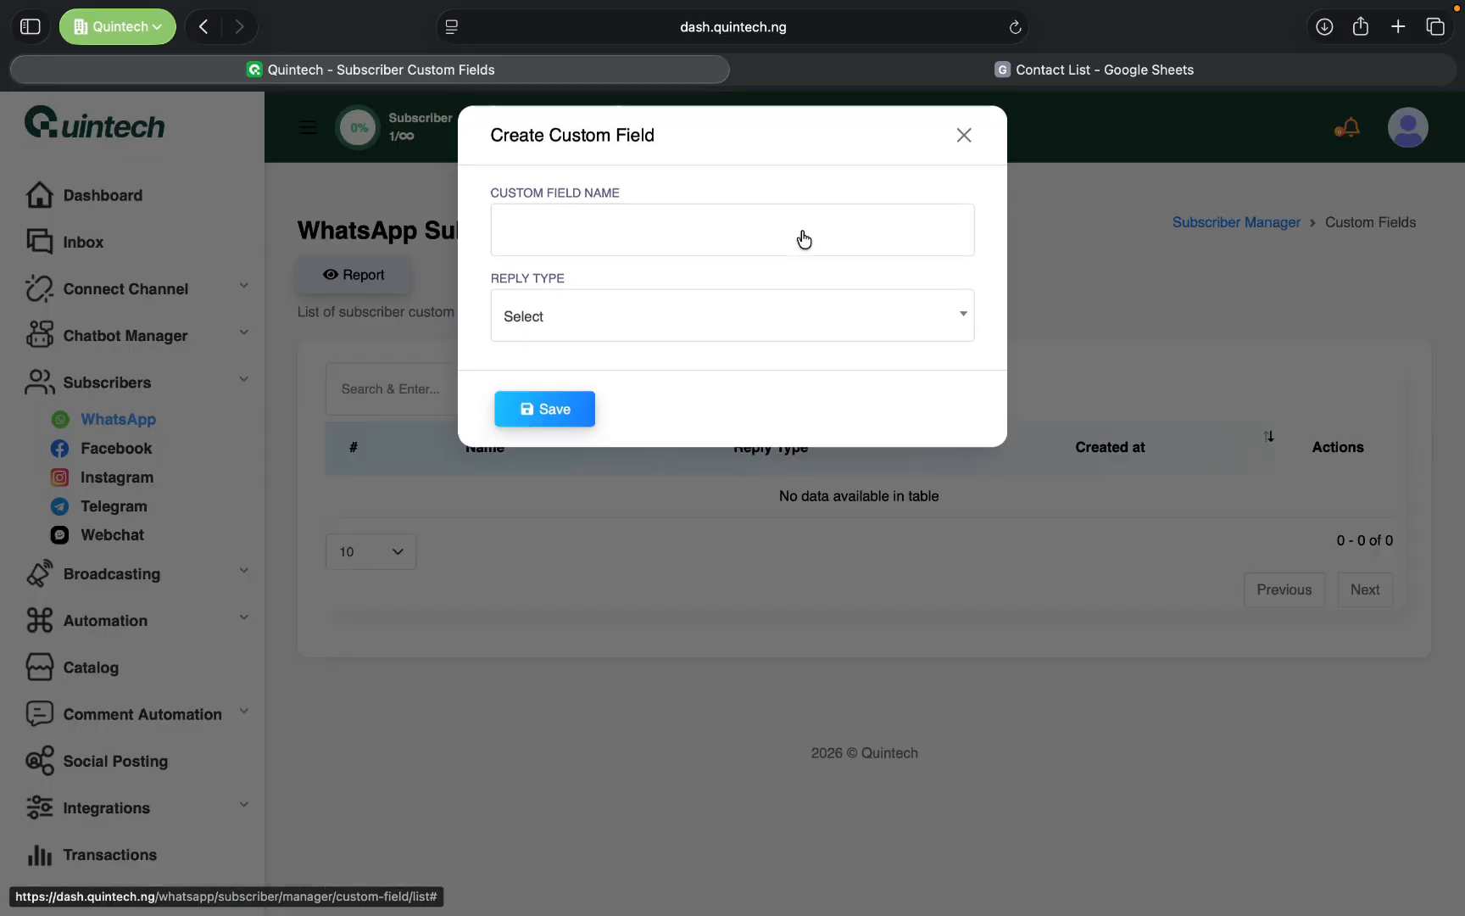
left_click(657, 244)
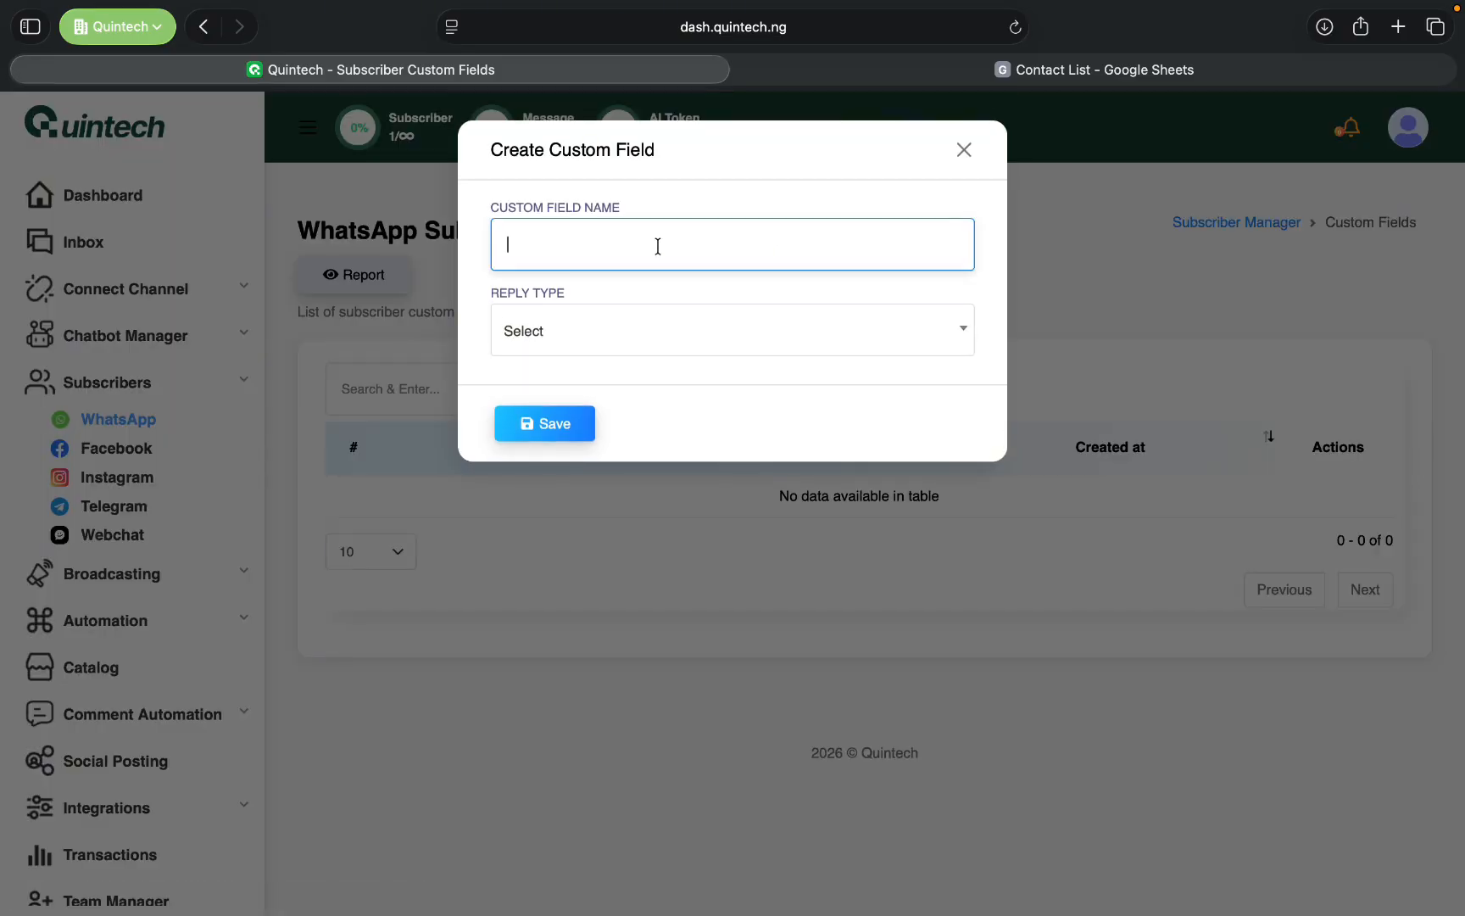
key("Caps_Lock")
type("Phone number")
left_click(611, 343)
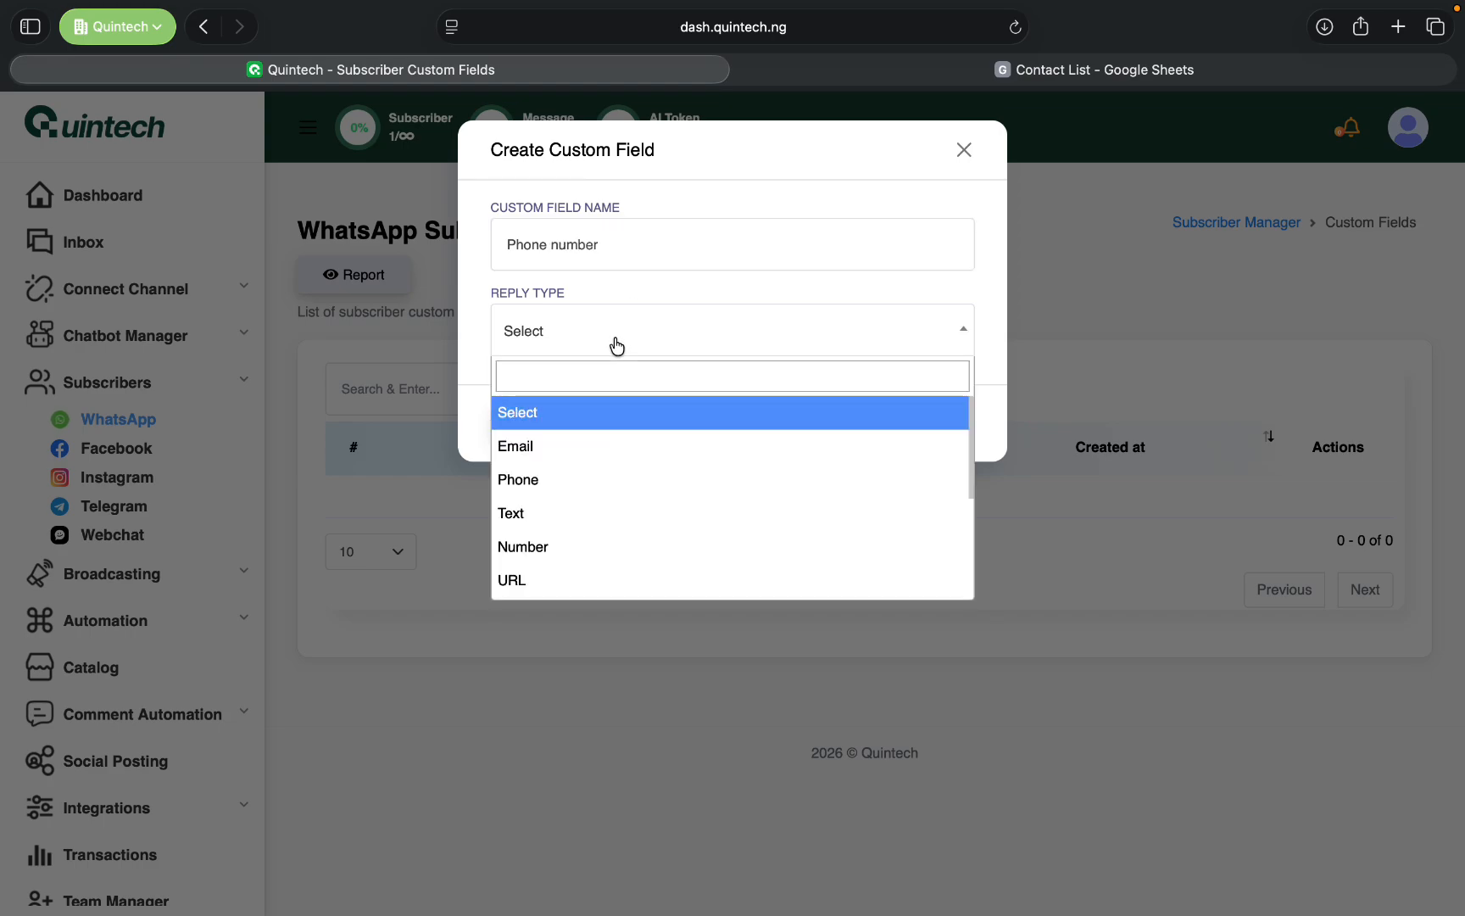
left_click(591, 483)
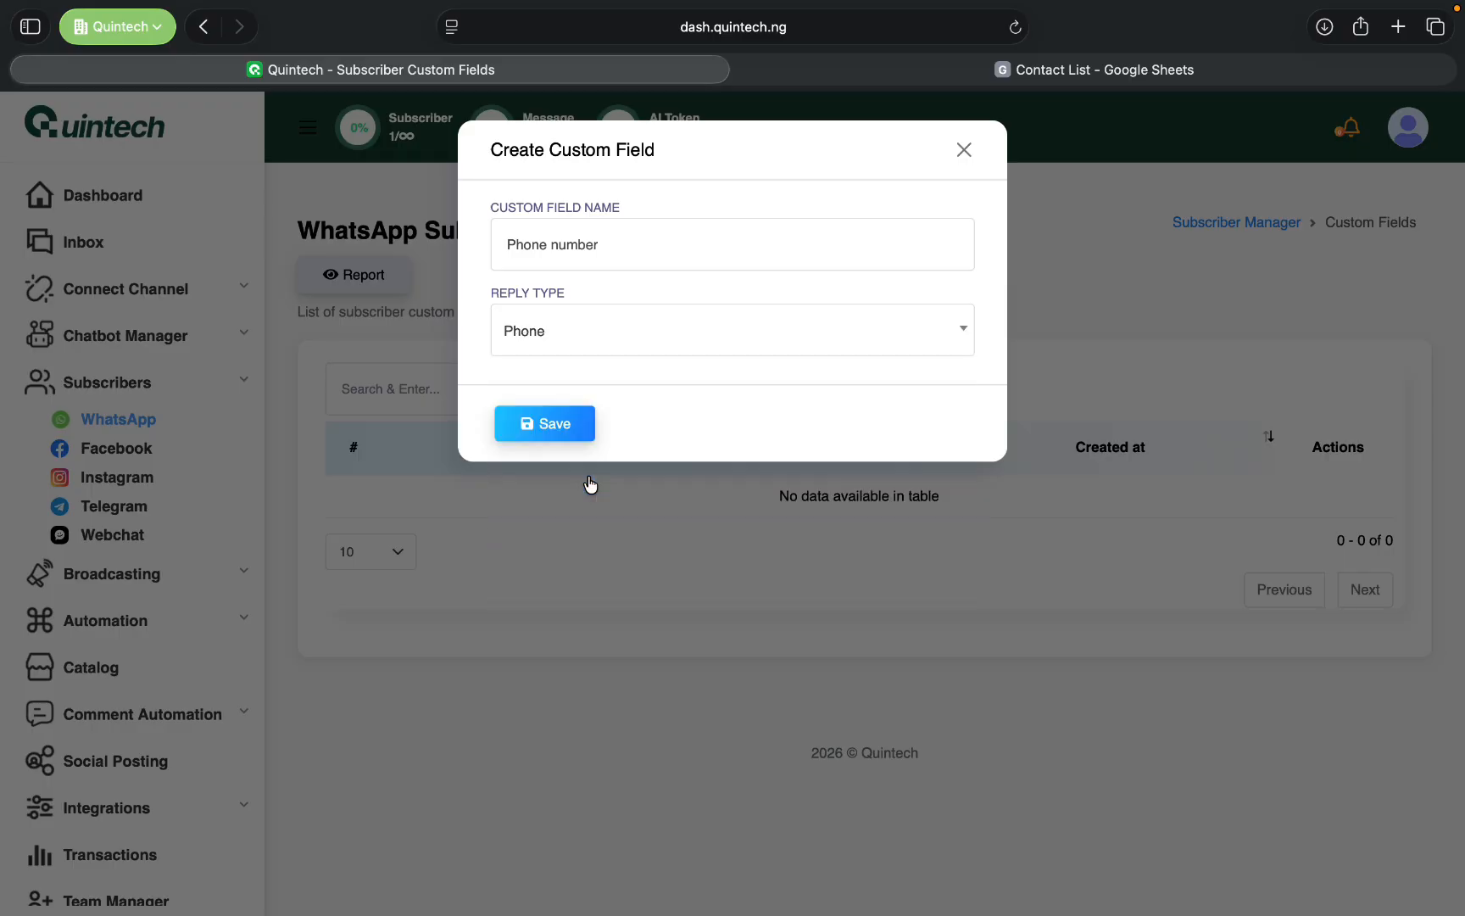
left_click(575, 426)
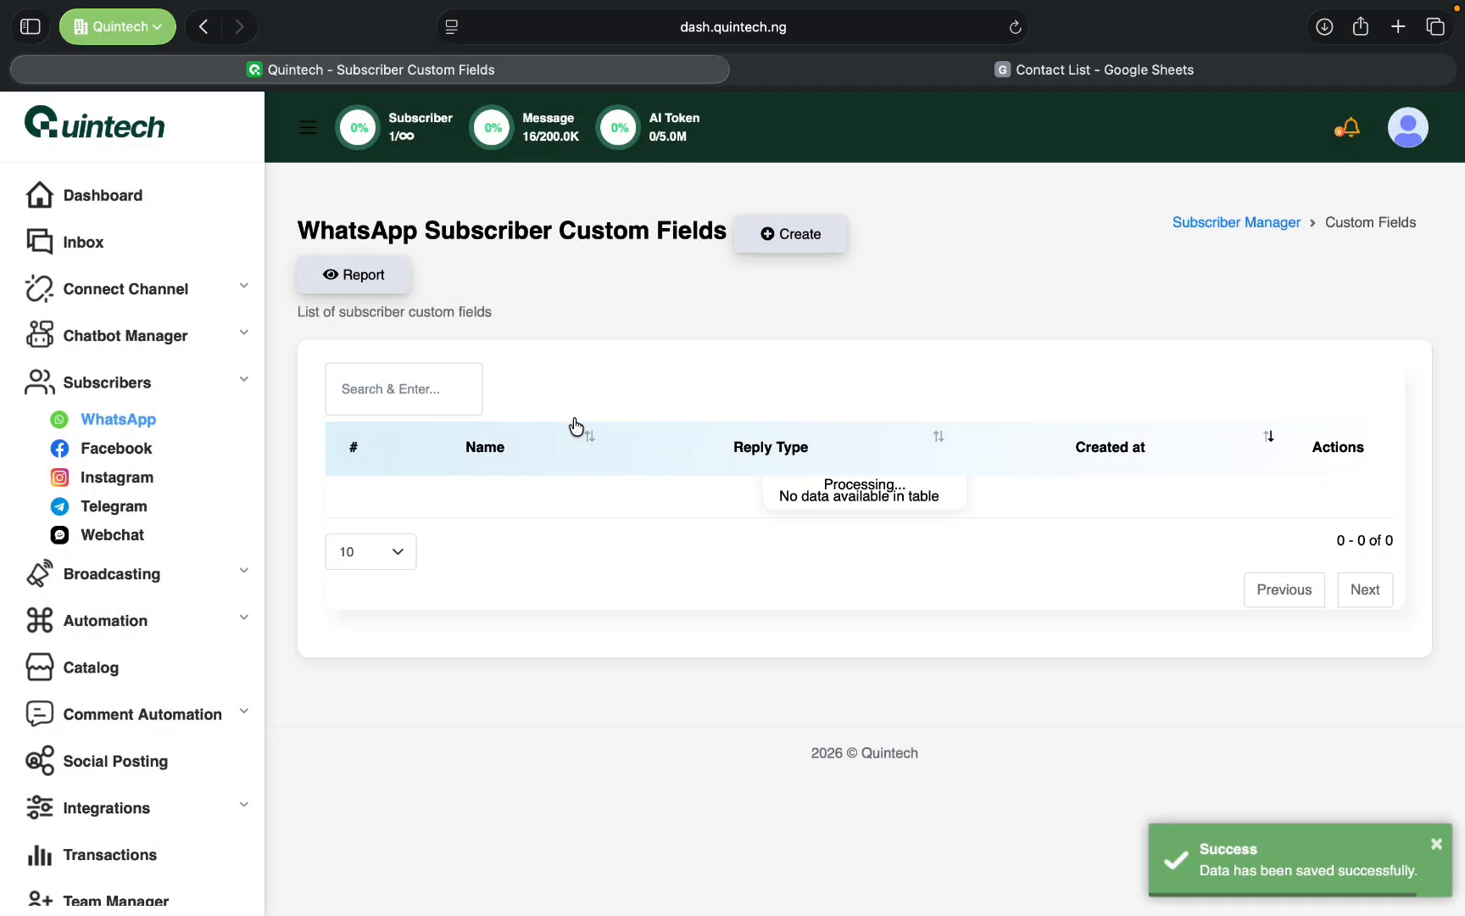
- Create and save a subscriber custom field named "Name" with the reply type Text
left_click(776, 236)
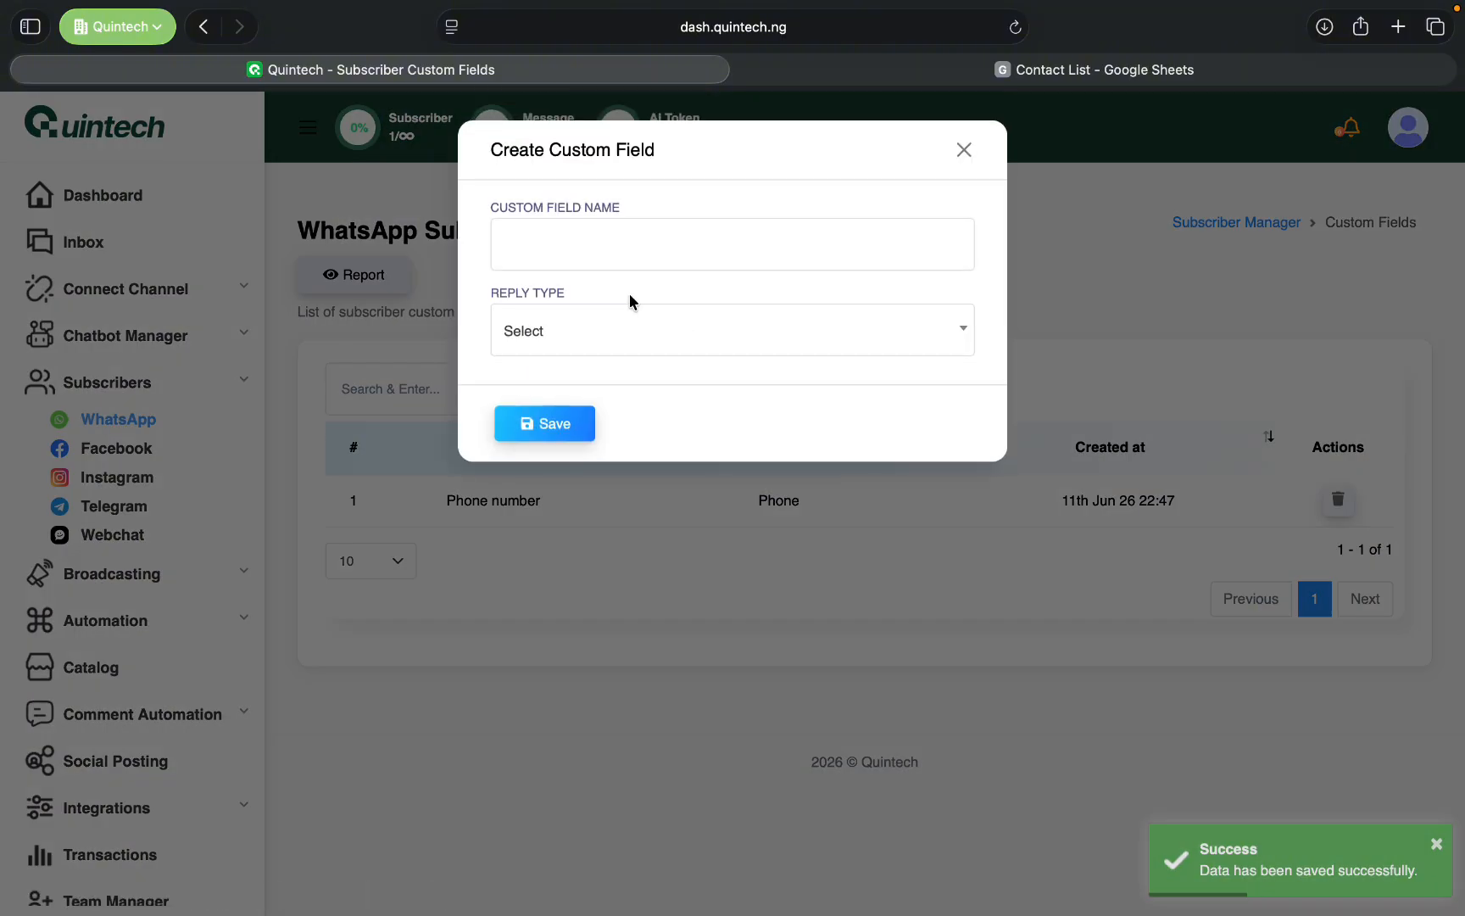
left_click(589, 241)
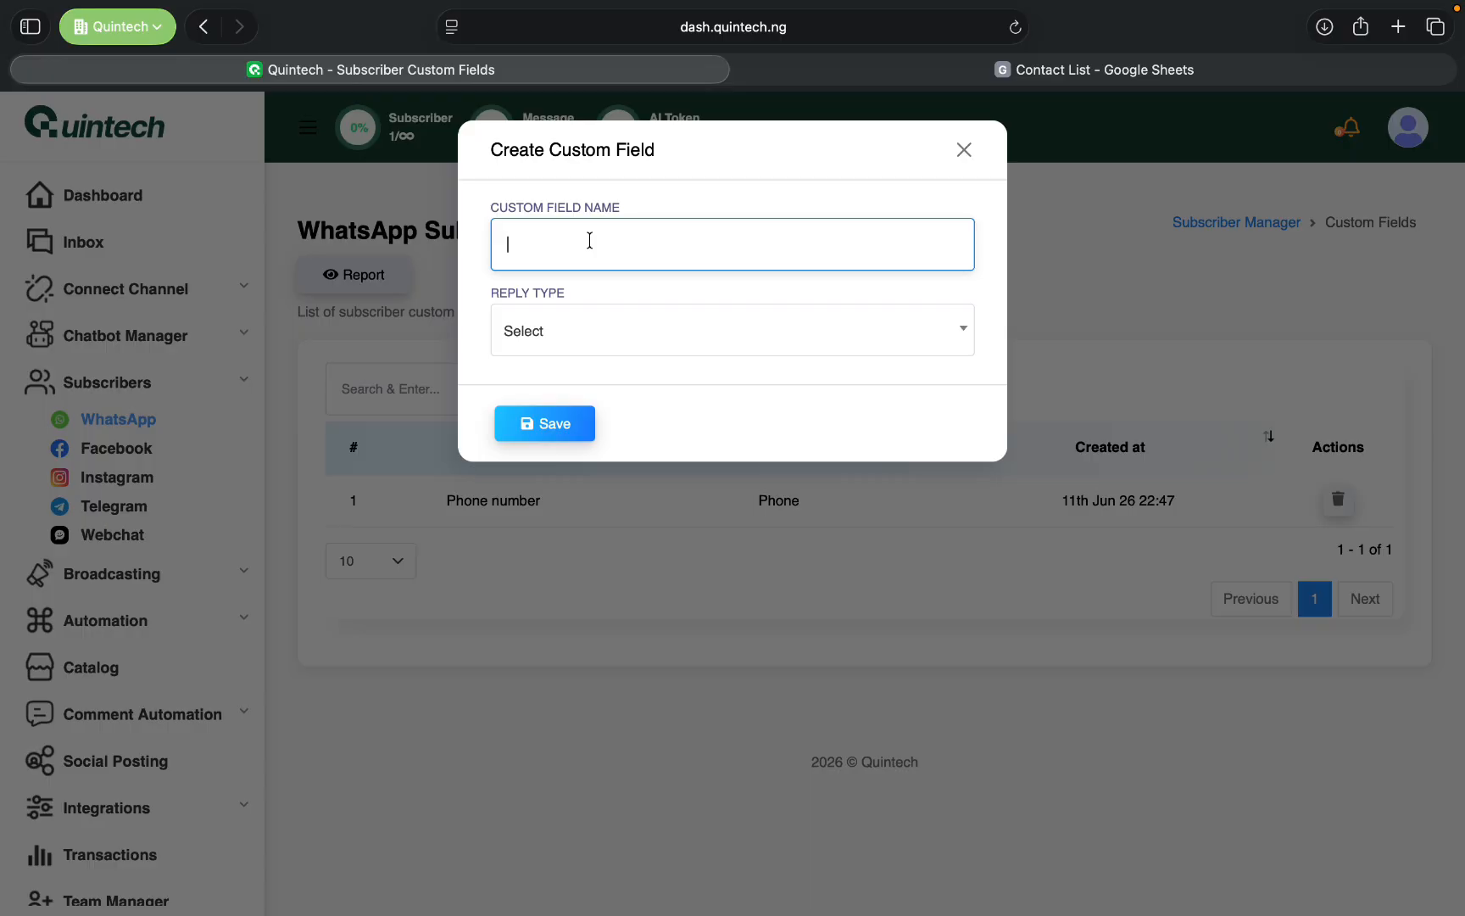
key("Caps_Lock")
type("Name")
left_click(615, 339)
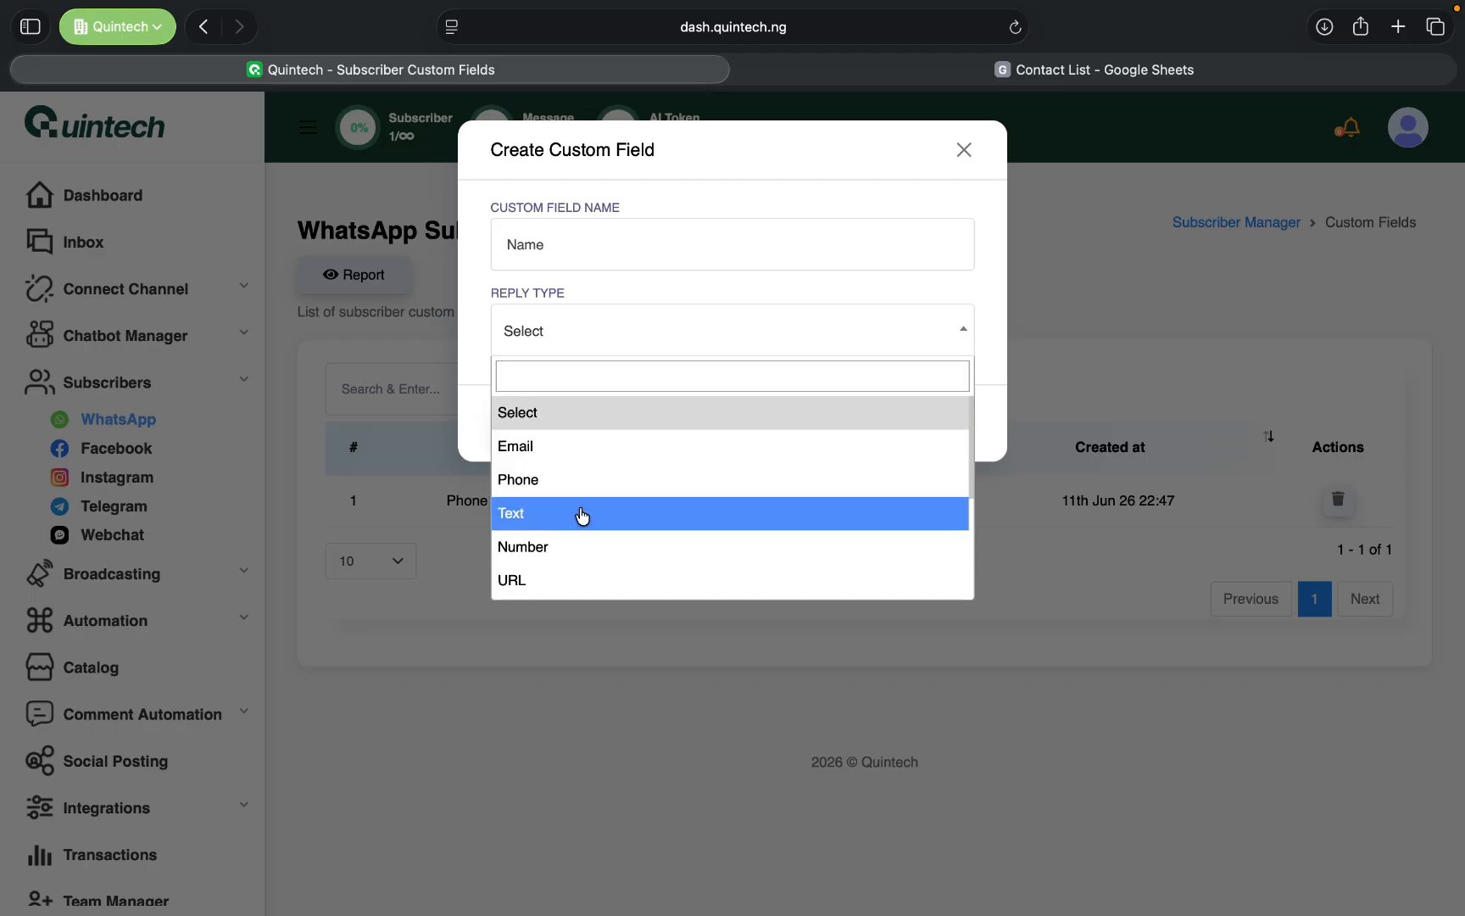
scroll(580, 515, "down", 3)
scroll(582, 515, "up", 3)
scroll(582, 516, "down", 5)
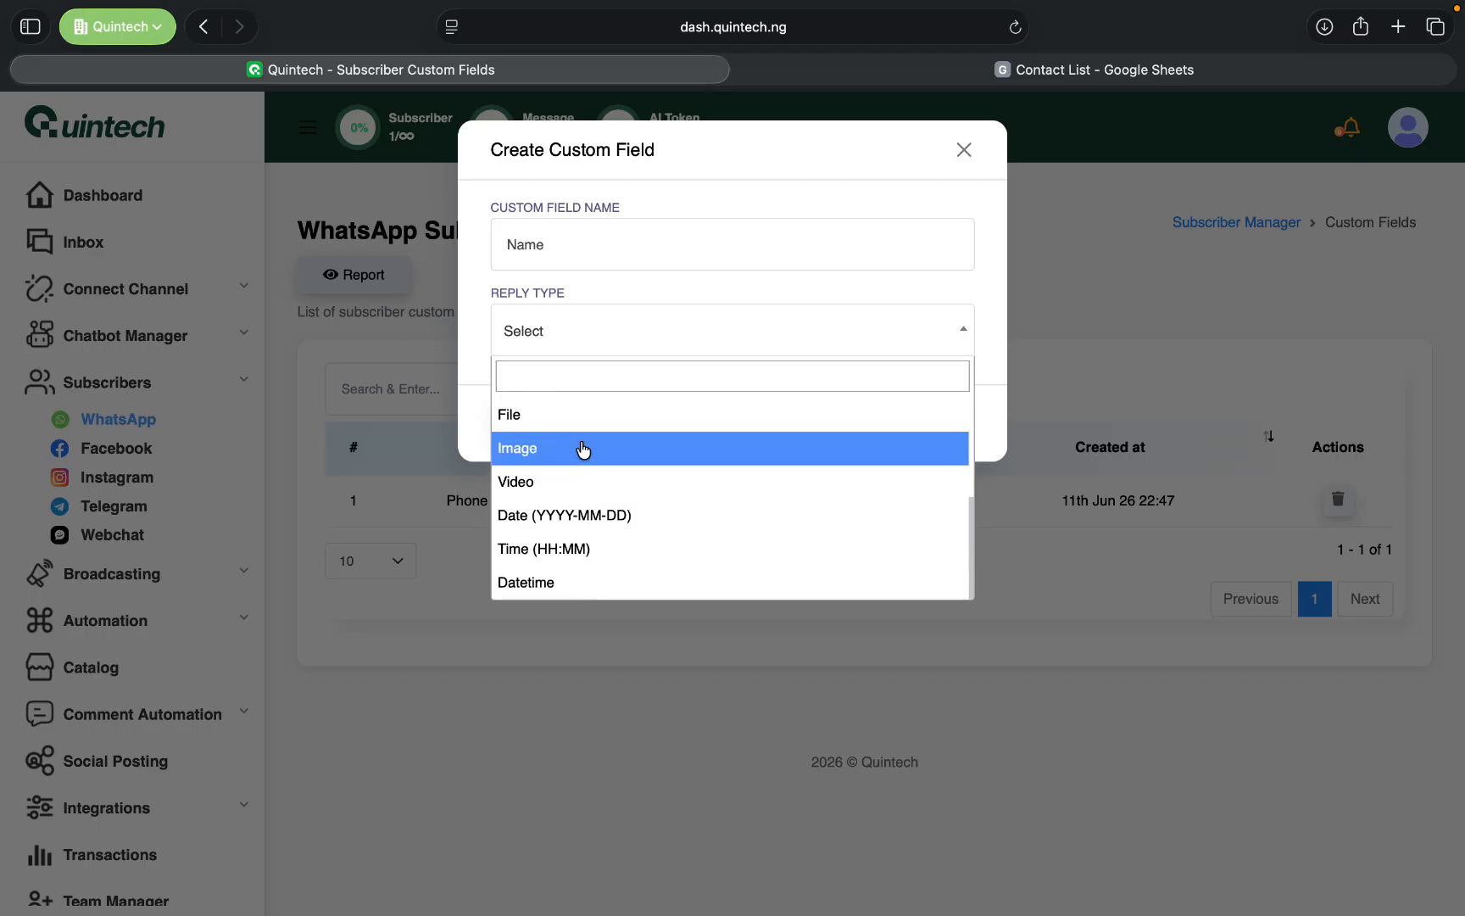
scroll(580, 451, "up", 5)
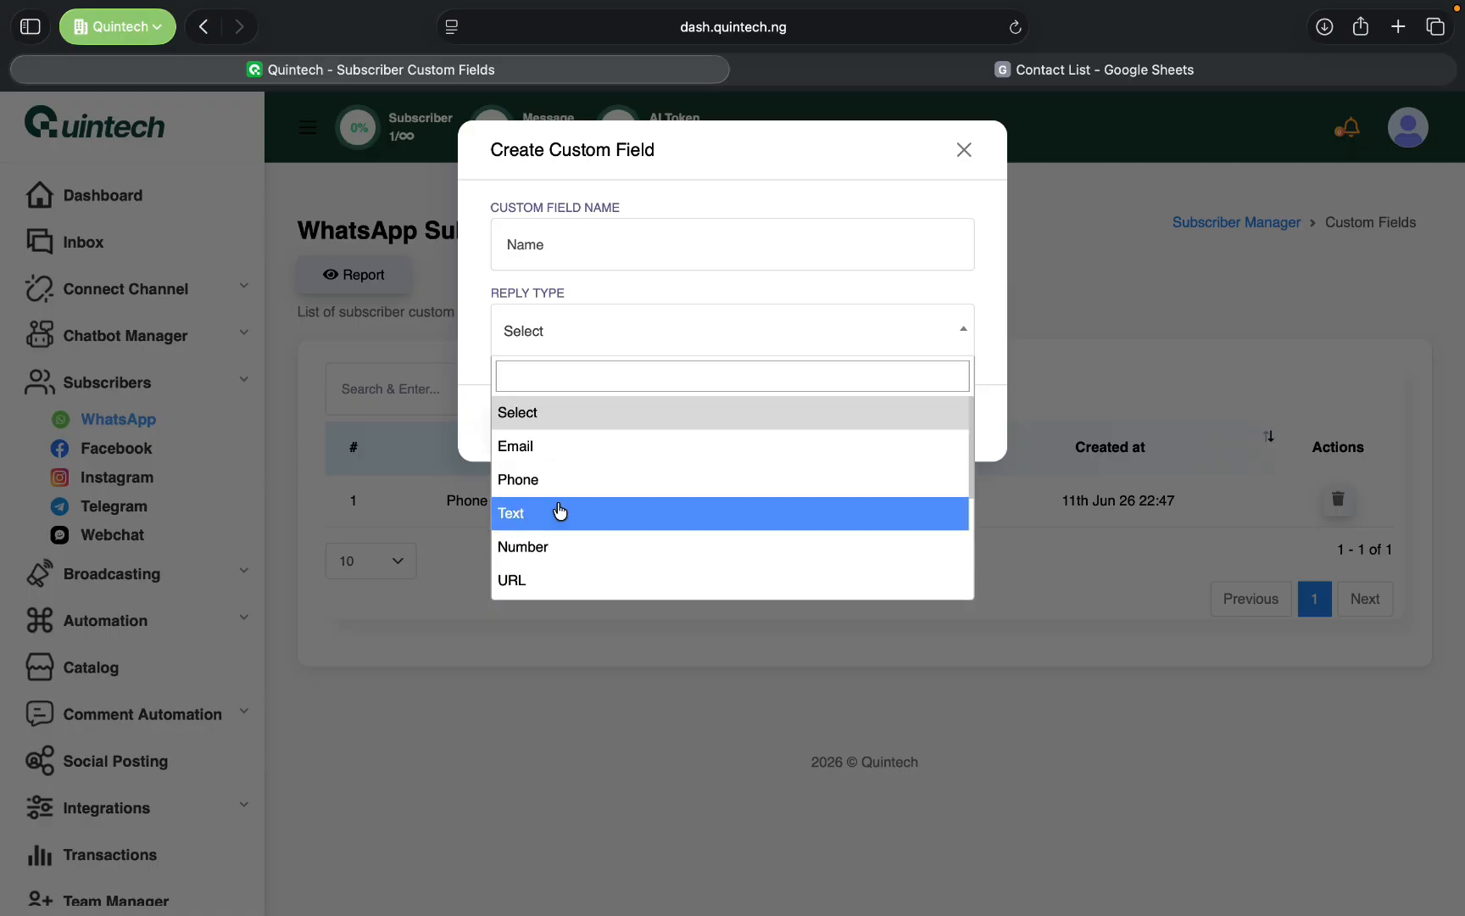
left_click(562, 513)
left_click(553, 428)
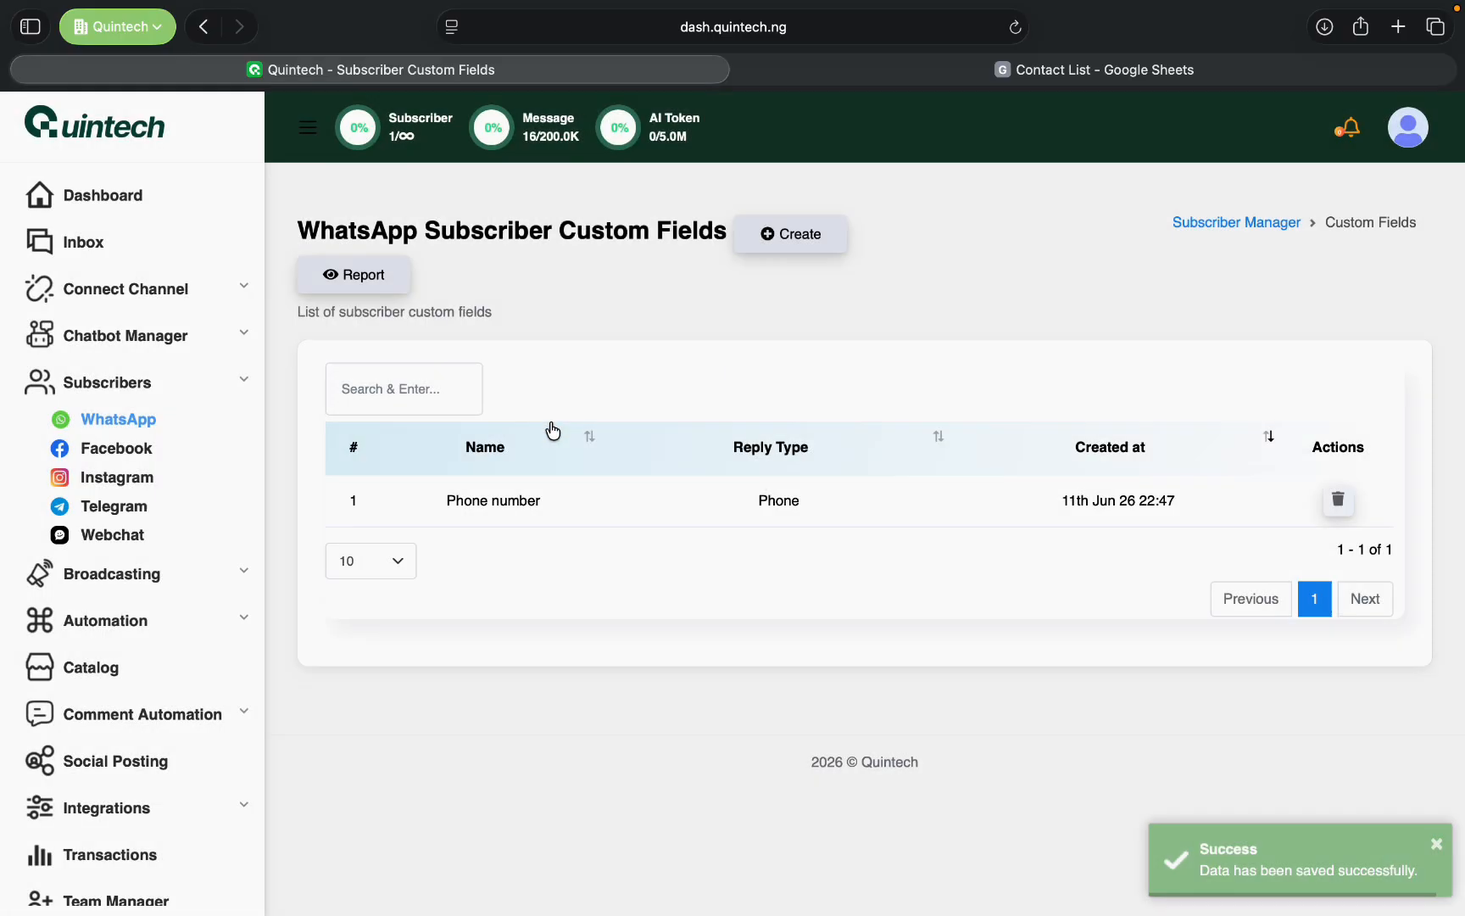
- Create and save a subscriber custom field named "Website" with the reply type URL
left_click(771, 241)
left_click(632, 257)
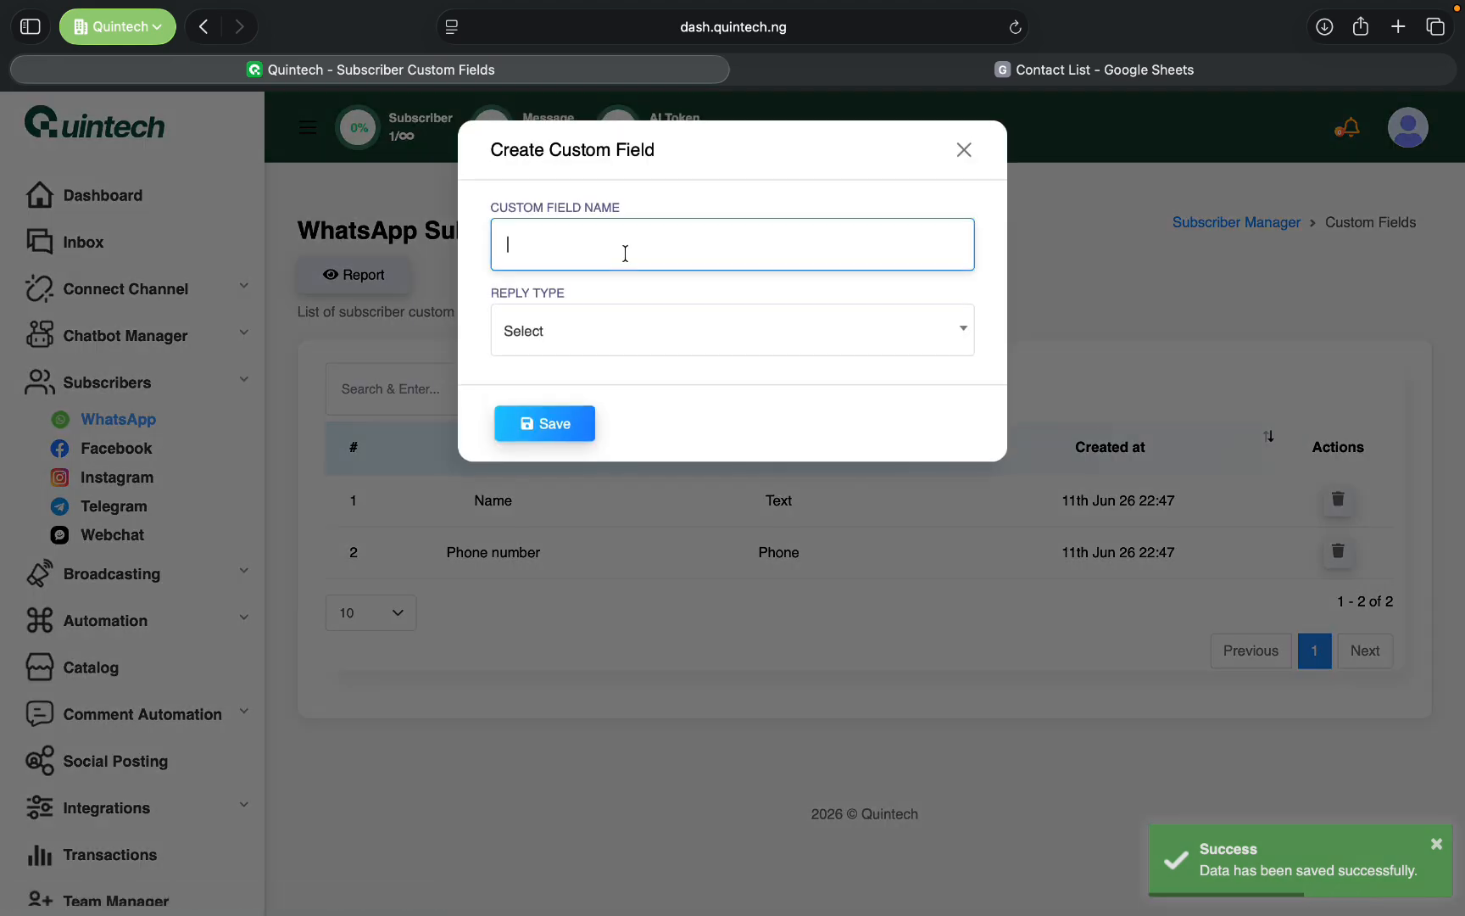
type("Website")
left_click(604, 335)
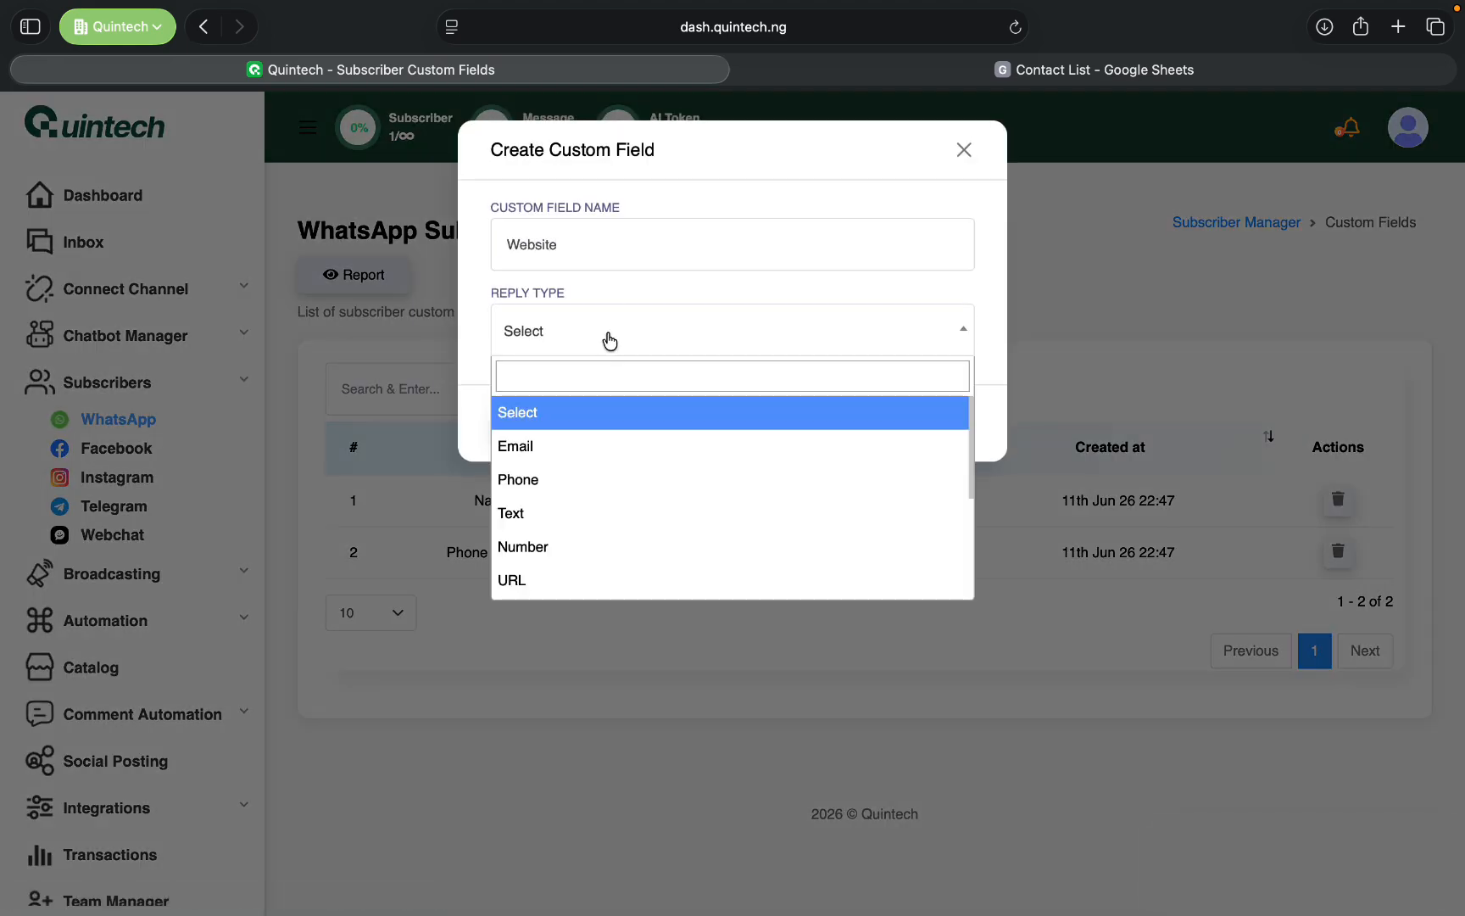
left_click(565, 581)
left_click(547, 415)
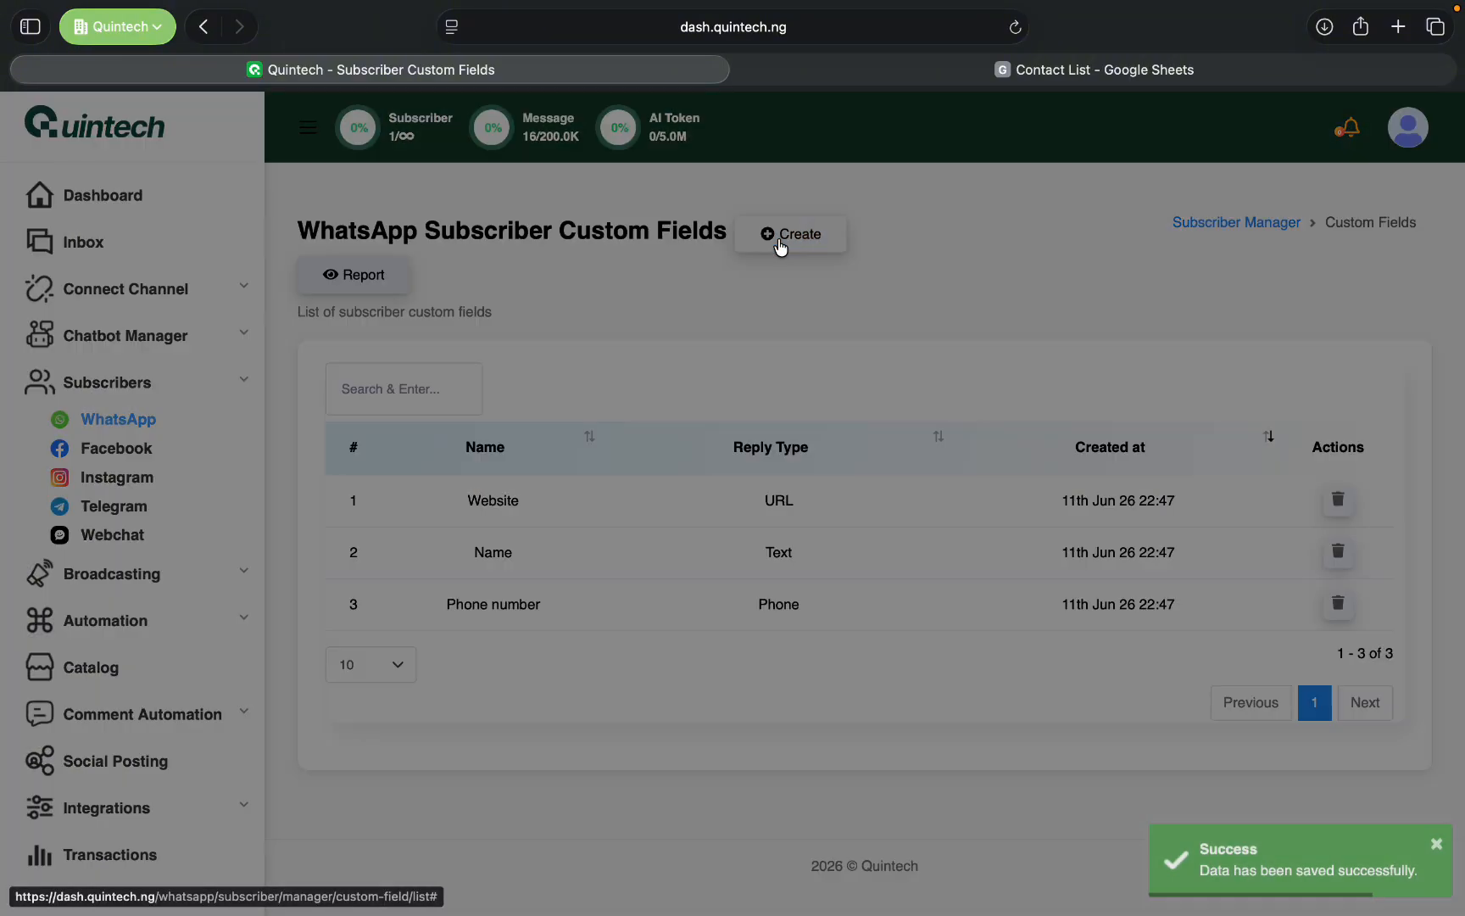
- Try to create a subscriber custom field named "email" with the reply type Email
left_click(778, 245)
left_click(592, 245)
type("email")
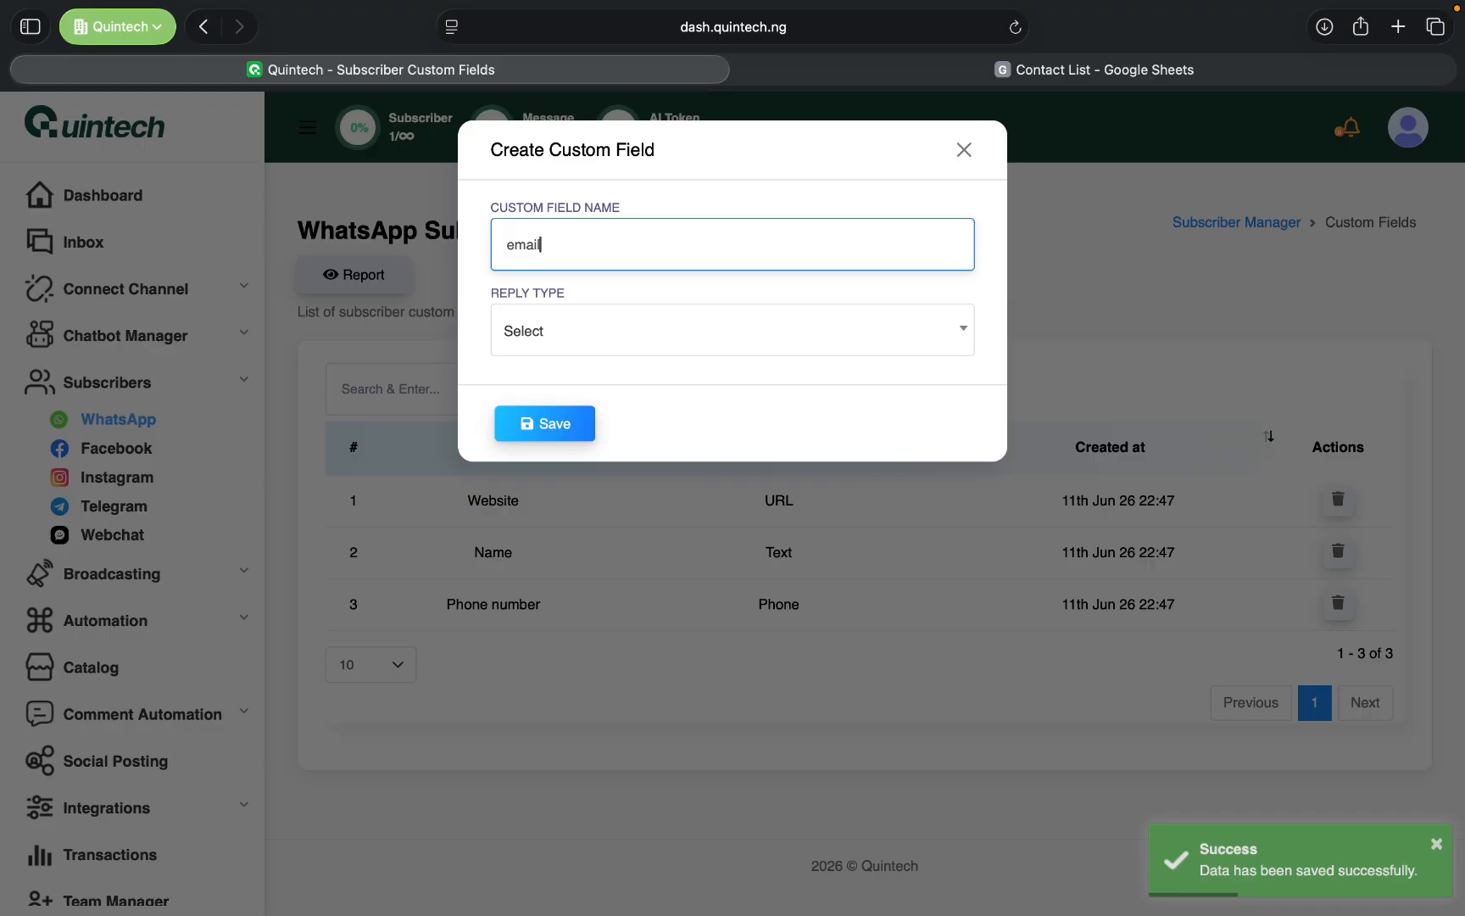
left_click(621, 329)
left_click(571, 444)
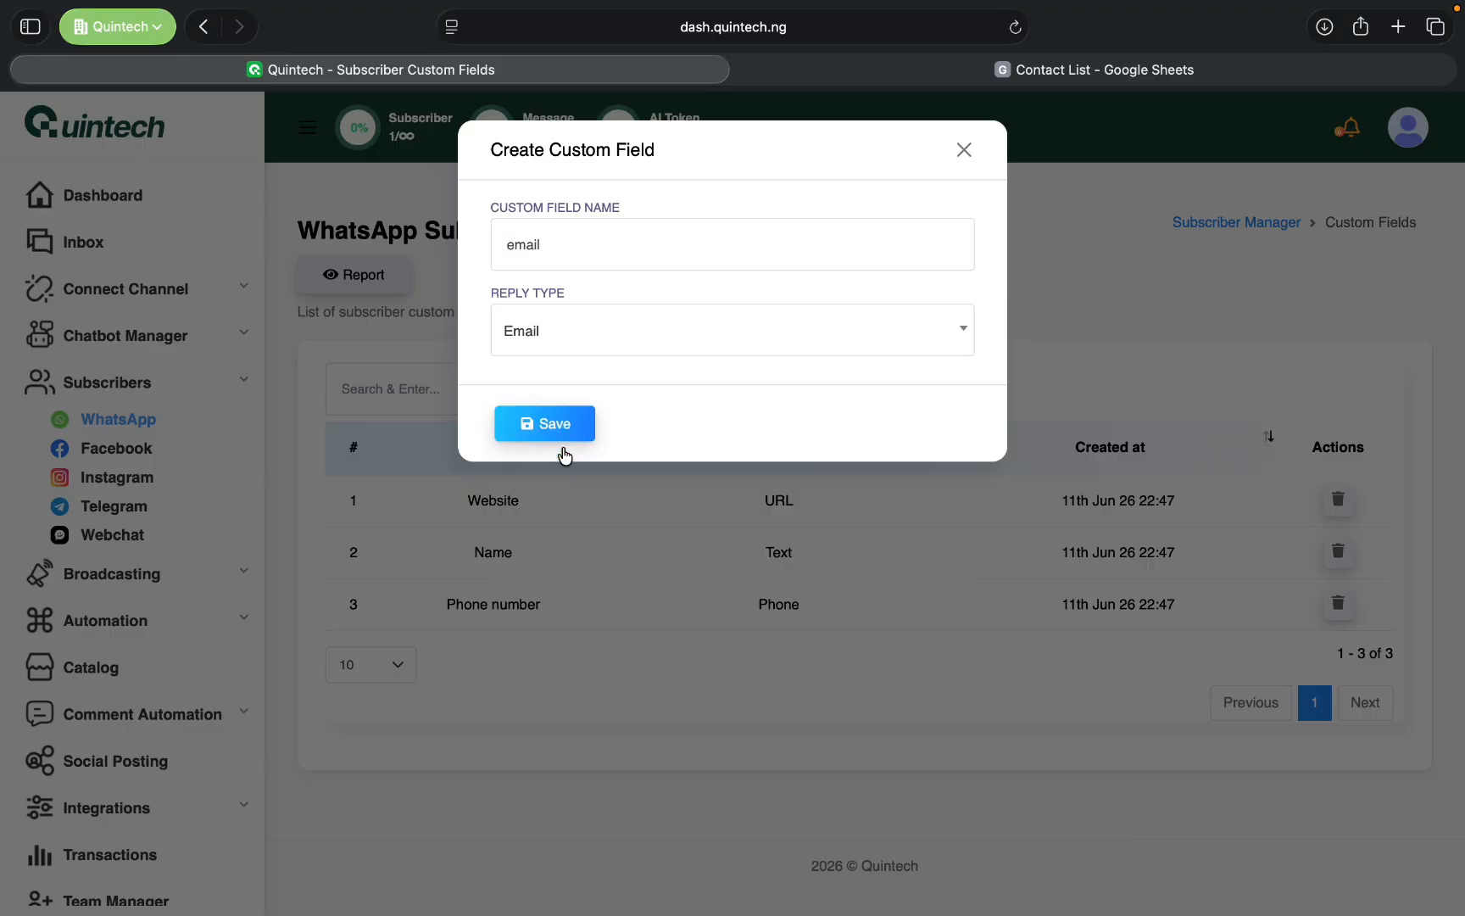
left_click(574, 428)
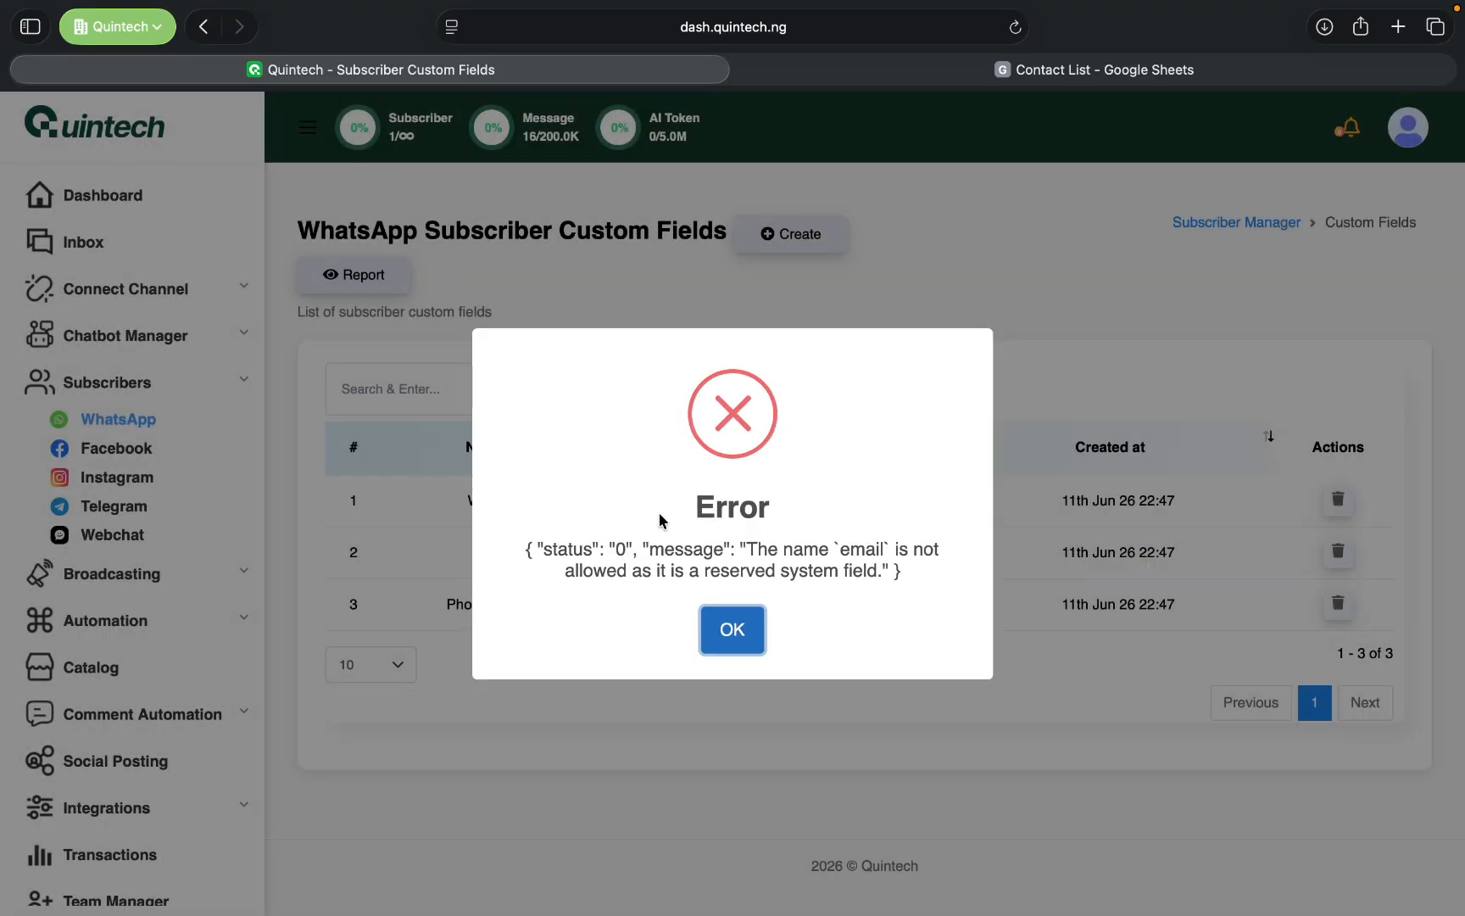
left_click(733, 635)
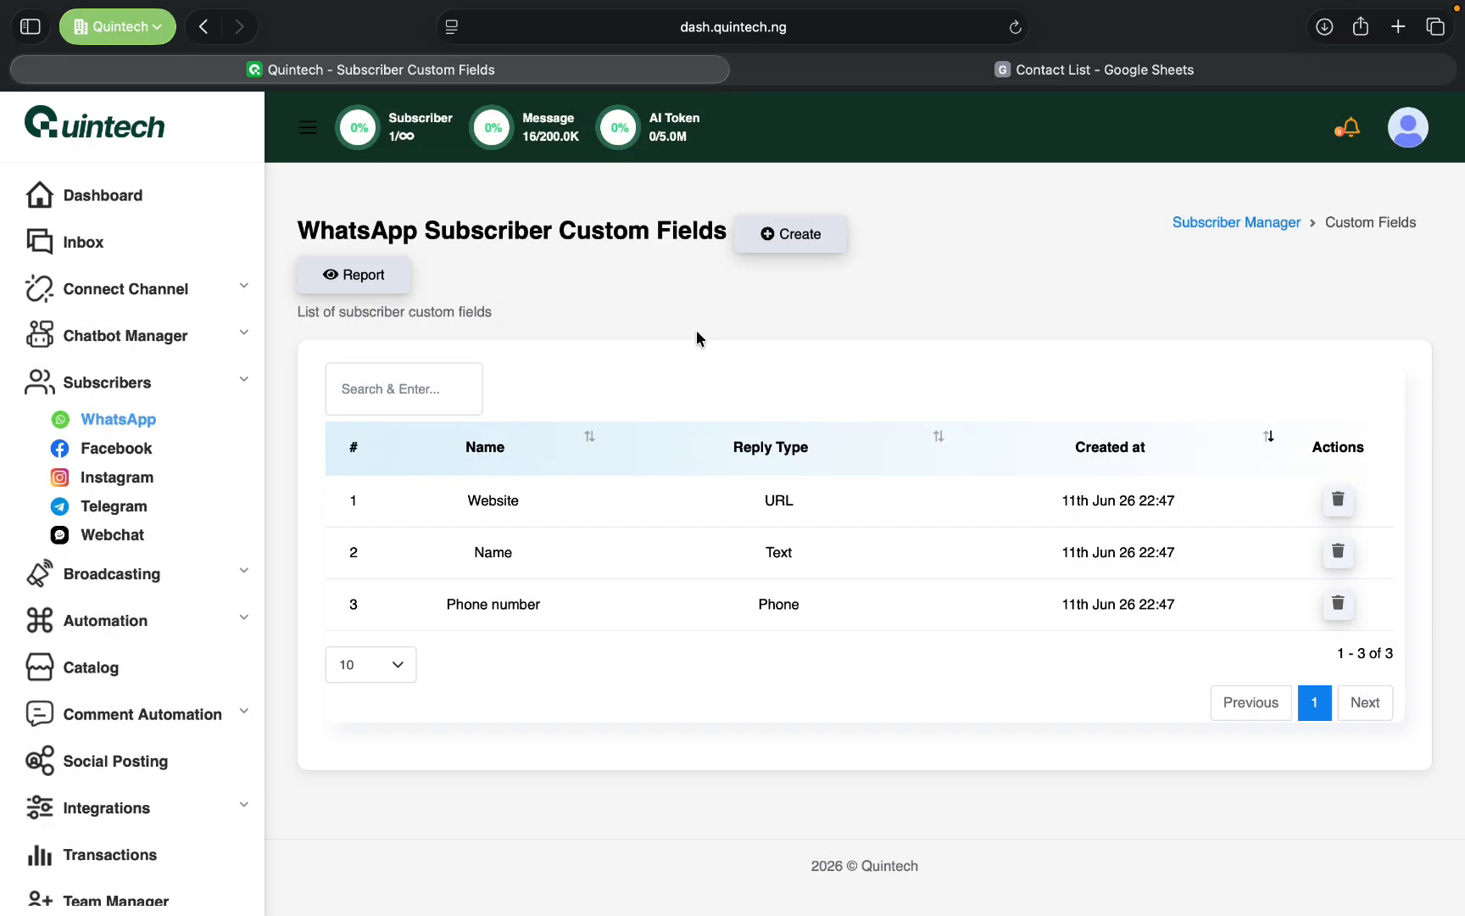
- Examine the reply types offered for a new subscriber custom field, and close the form without saving
left_click(798, 242)
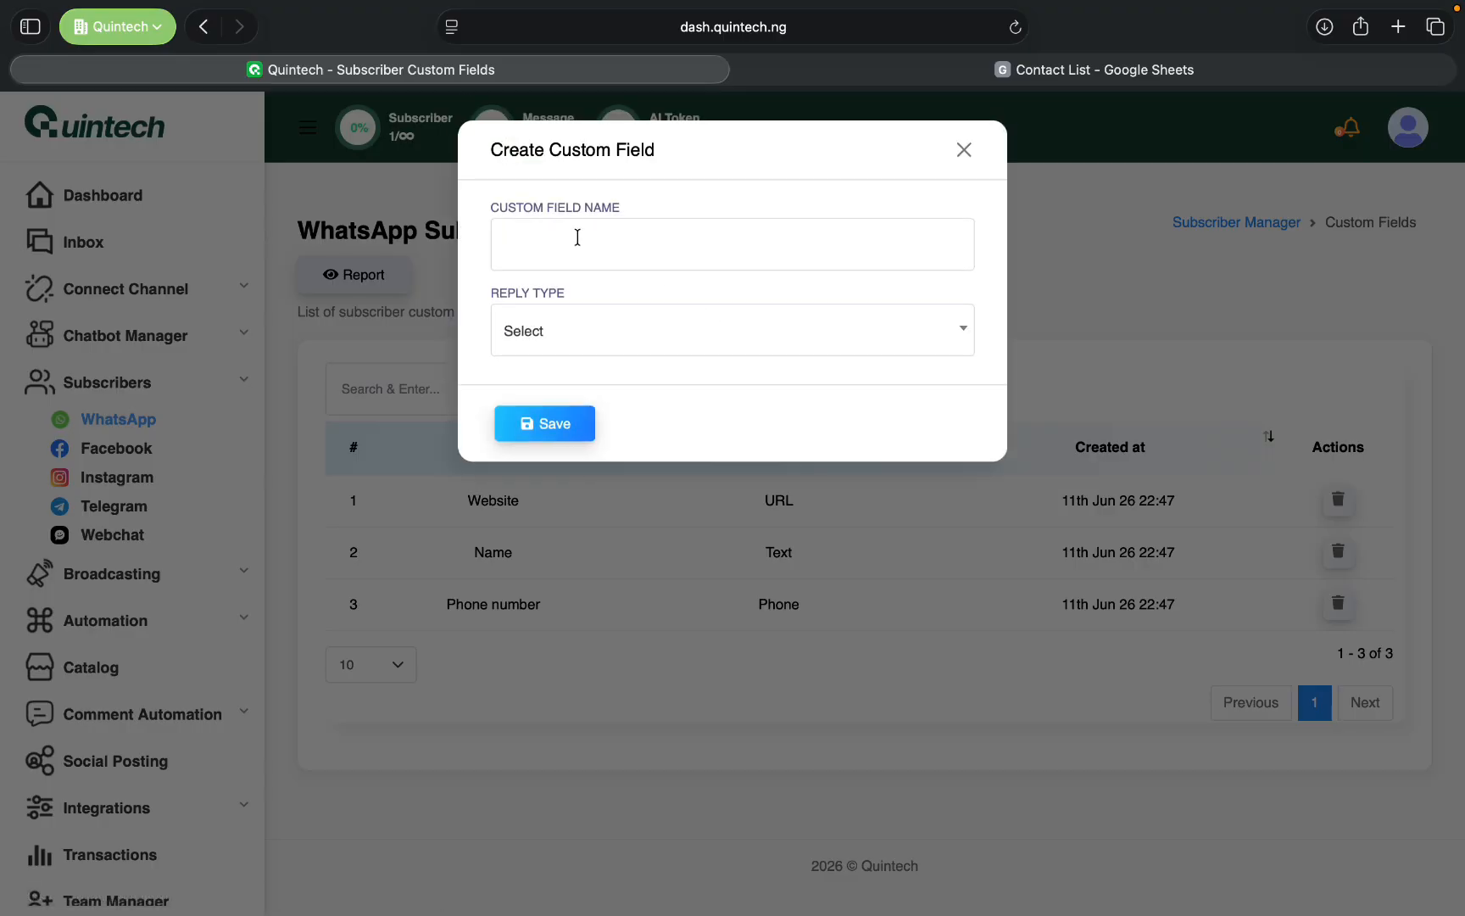
left_click(574, 243)
left_click(599, 348)
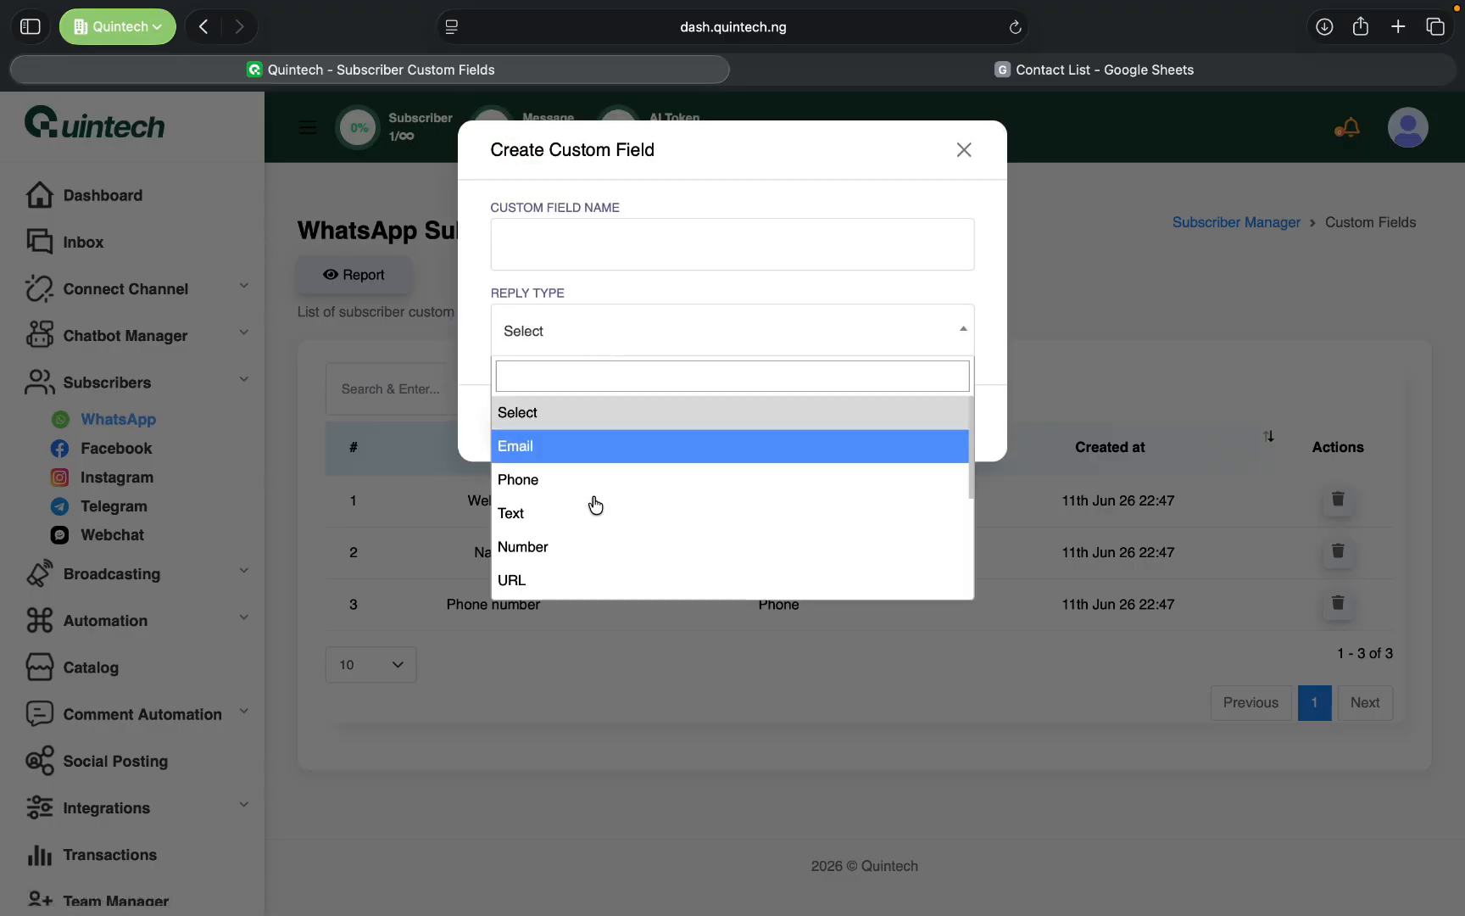
scroll(596, 527, "down", 5)
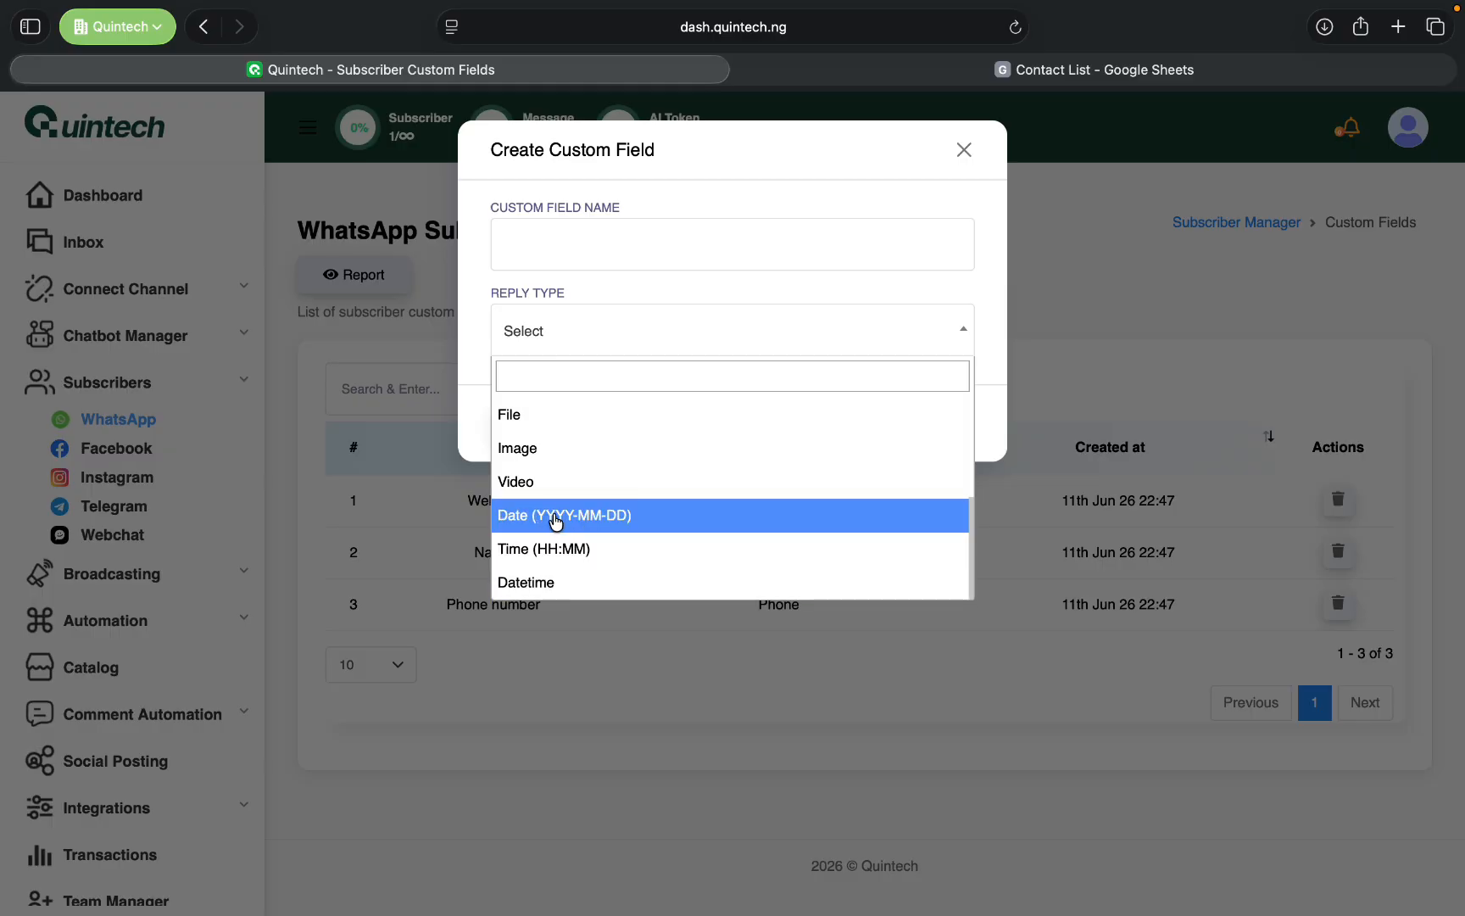
scroll(615, 481, "up", 3)
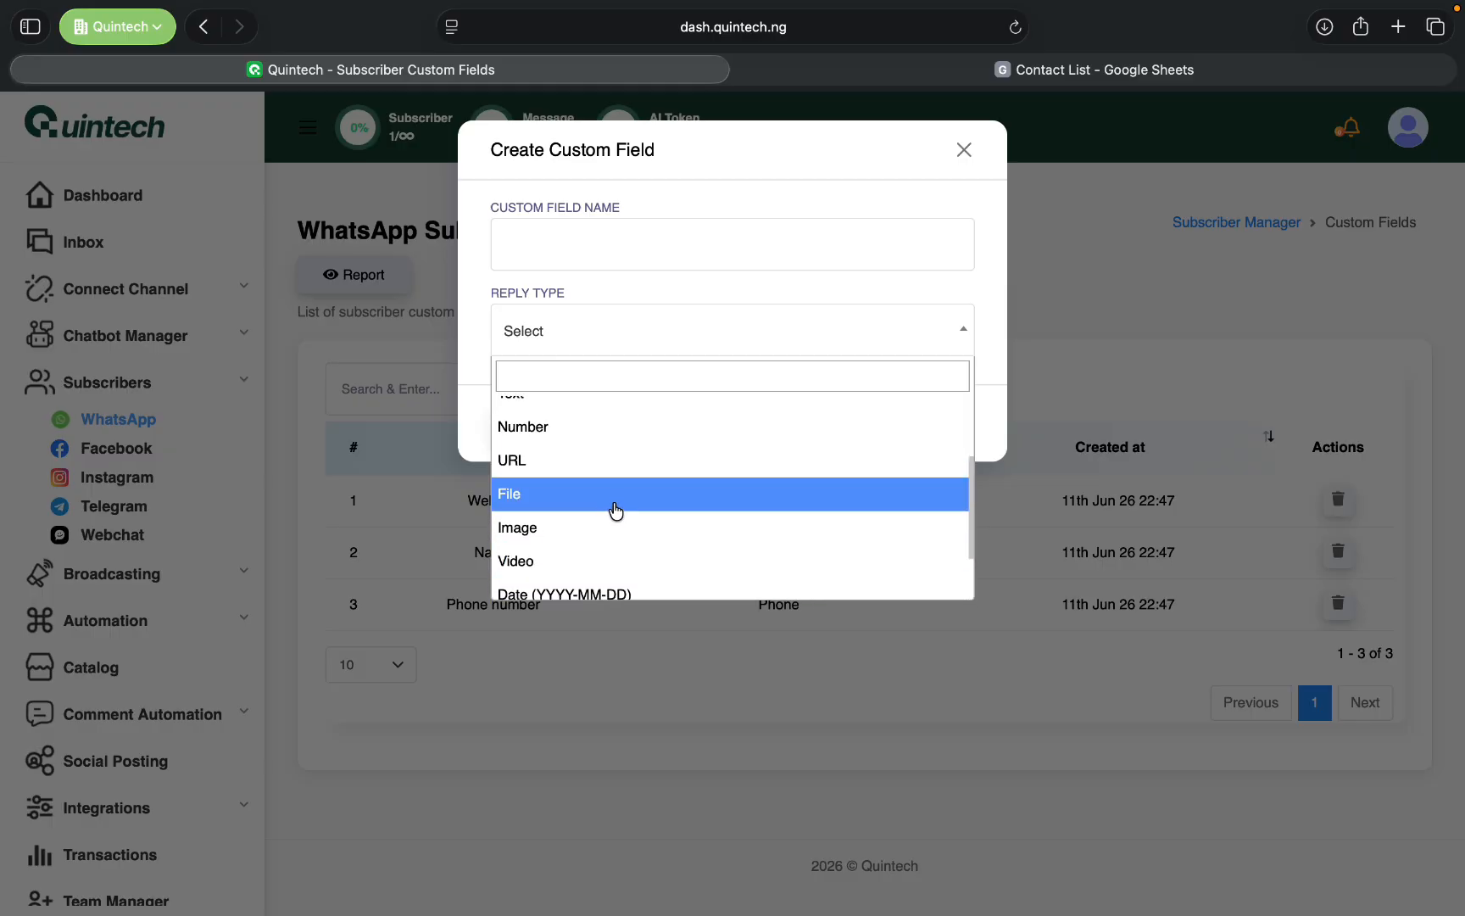
scroll(626, 492, "up", 3)
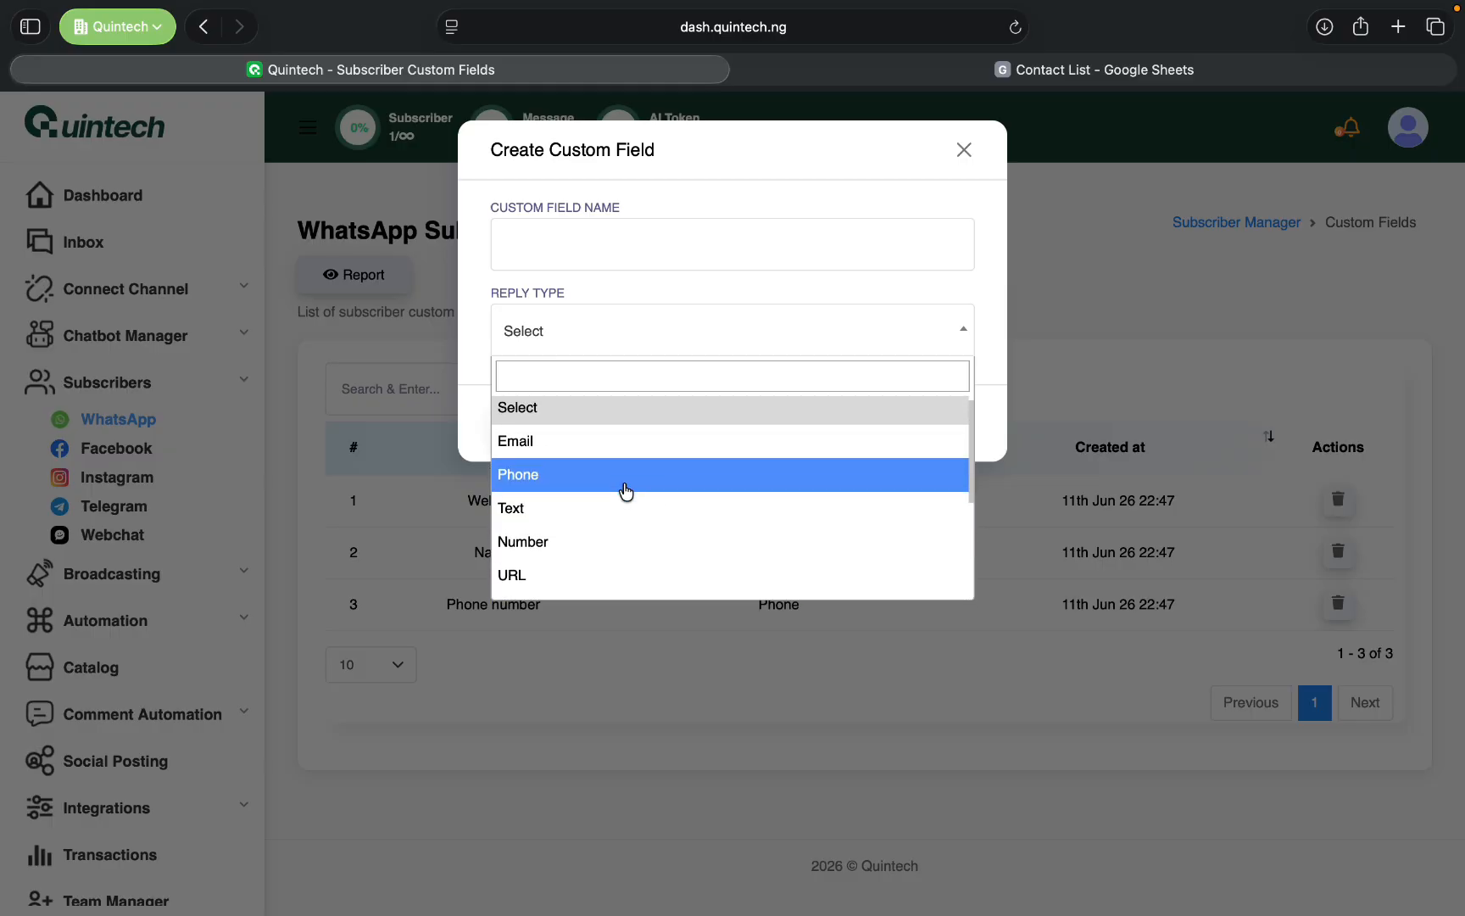
scroll(625, 492, "down", 2)
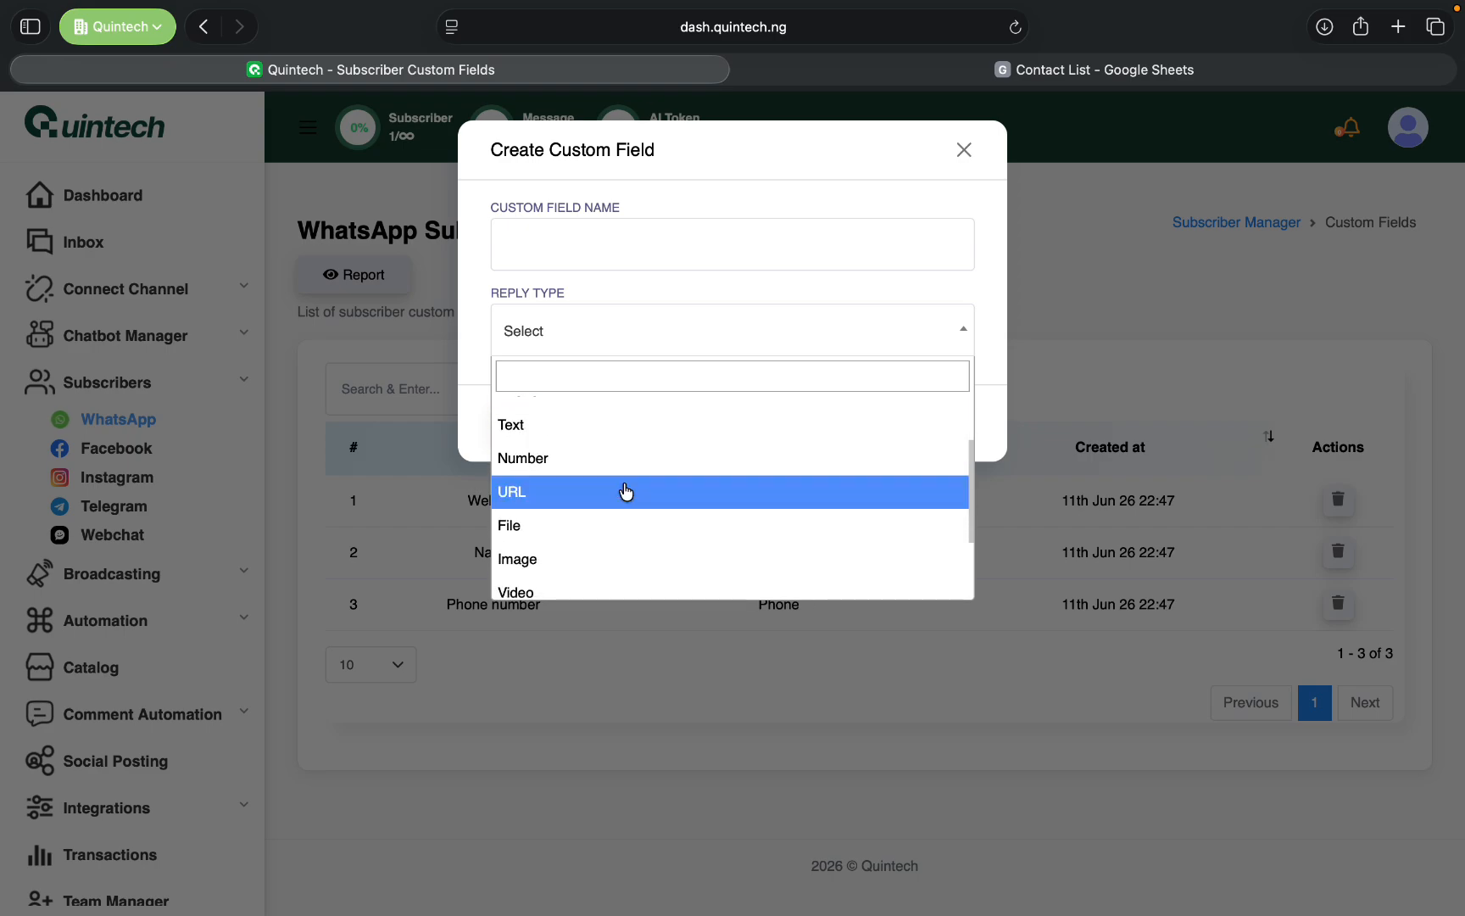
scroll(626, 492, "down", 2)
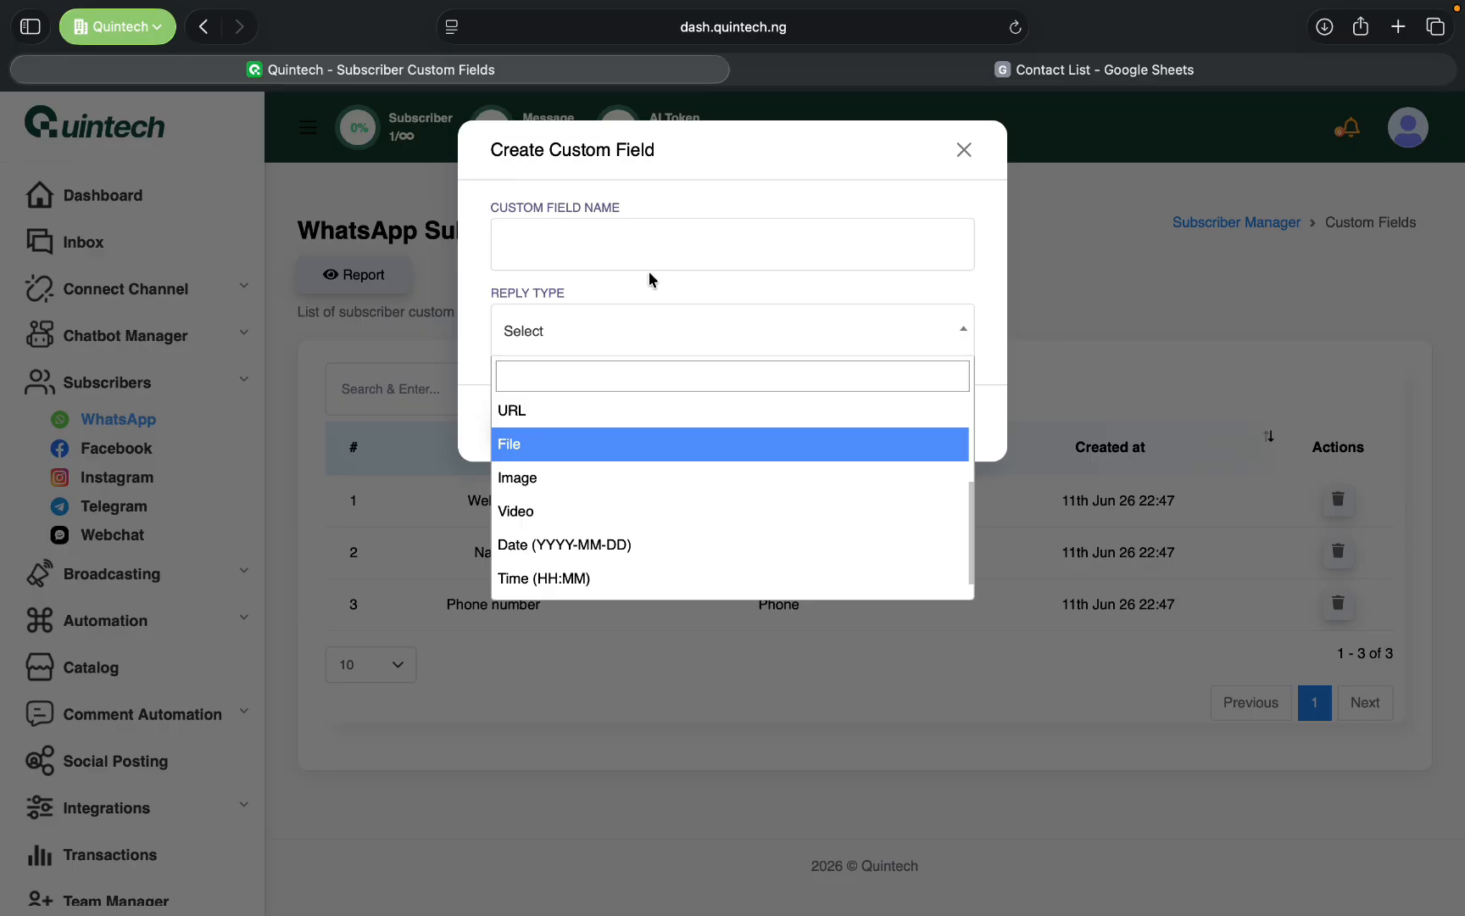
left_click(690, 199)
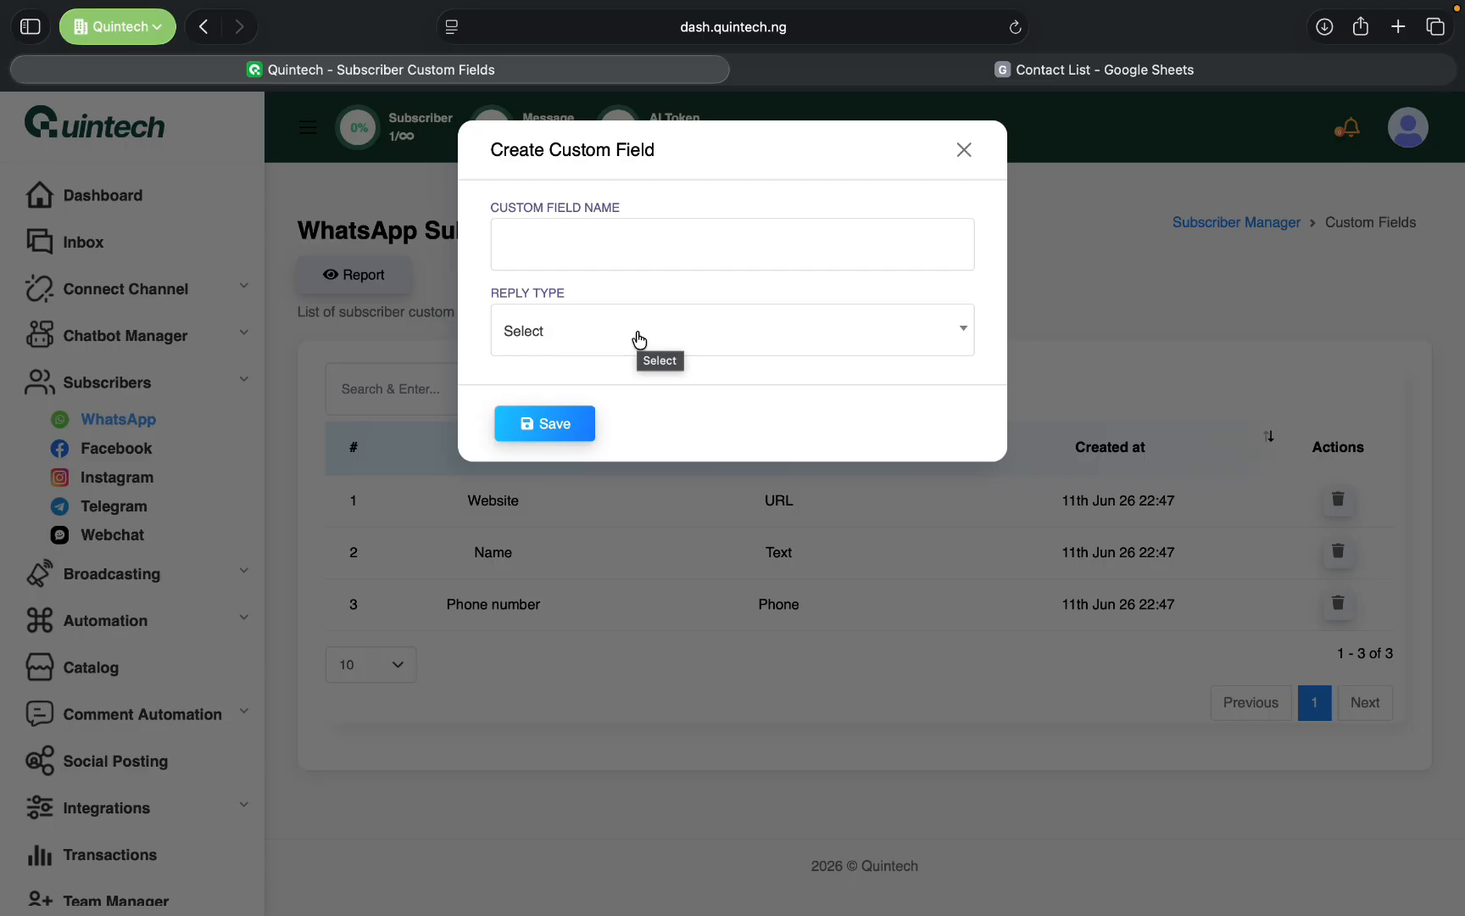
left_click(964, 151)
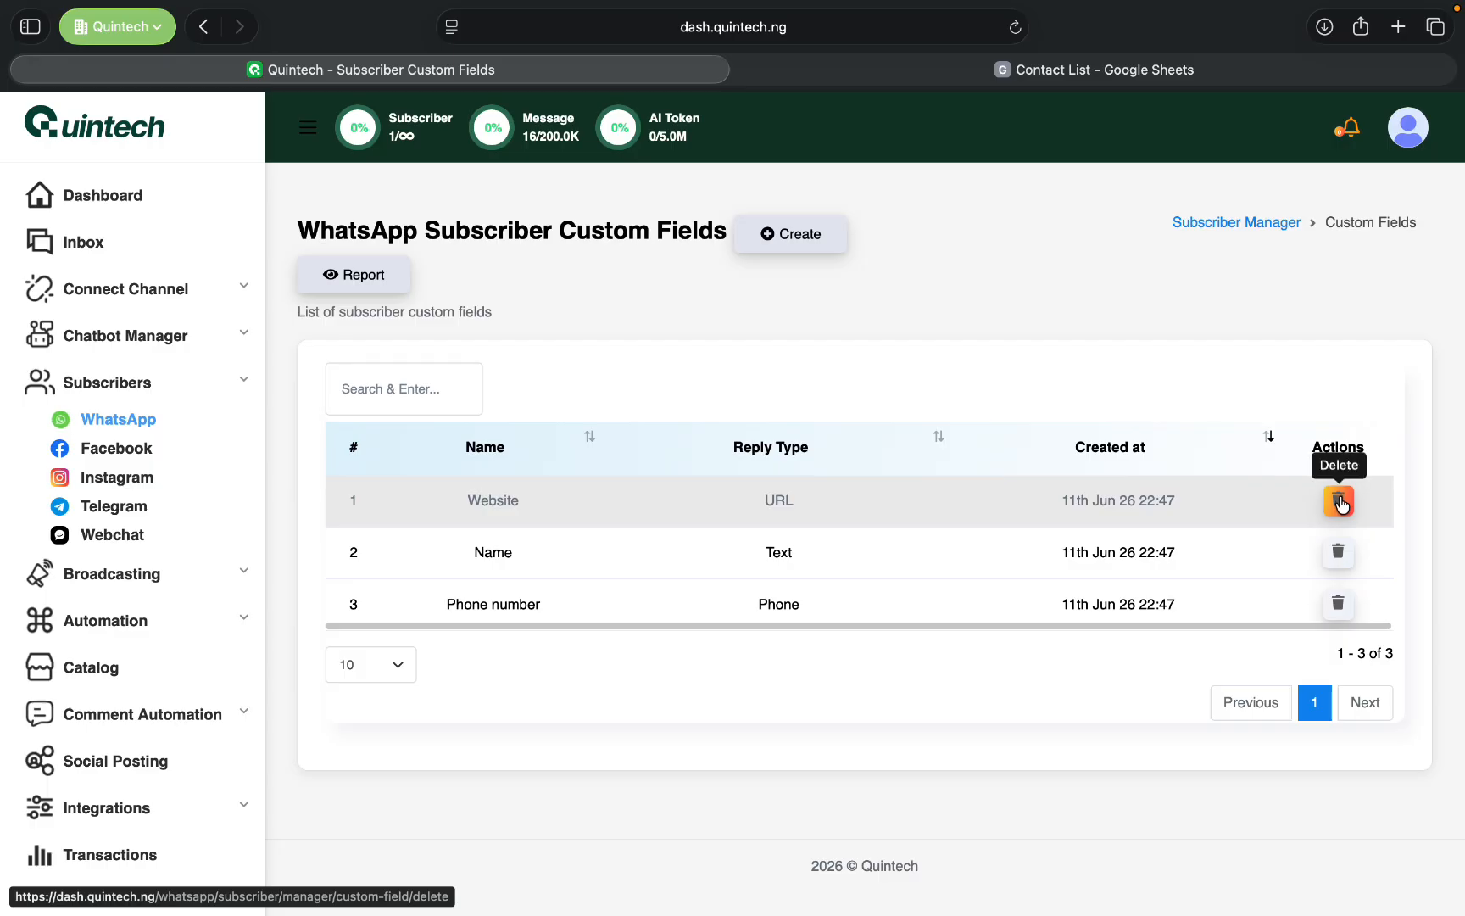
- Go from the custom fields to the list of WhatsApp subscriber labels
left_click(1242, 222)
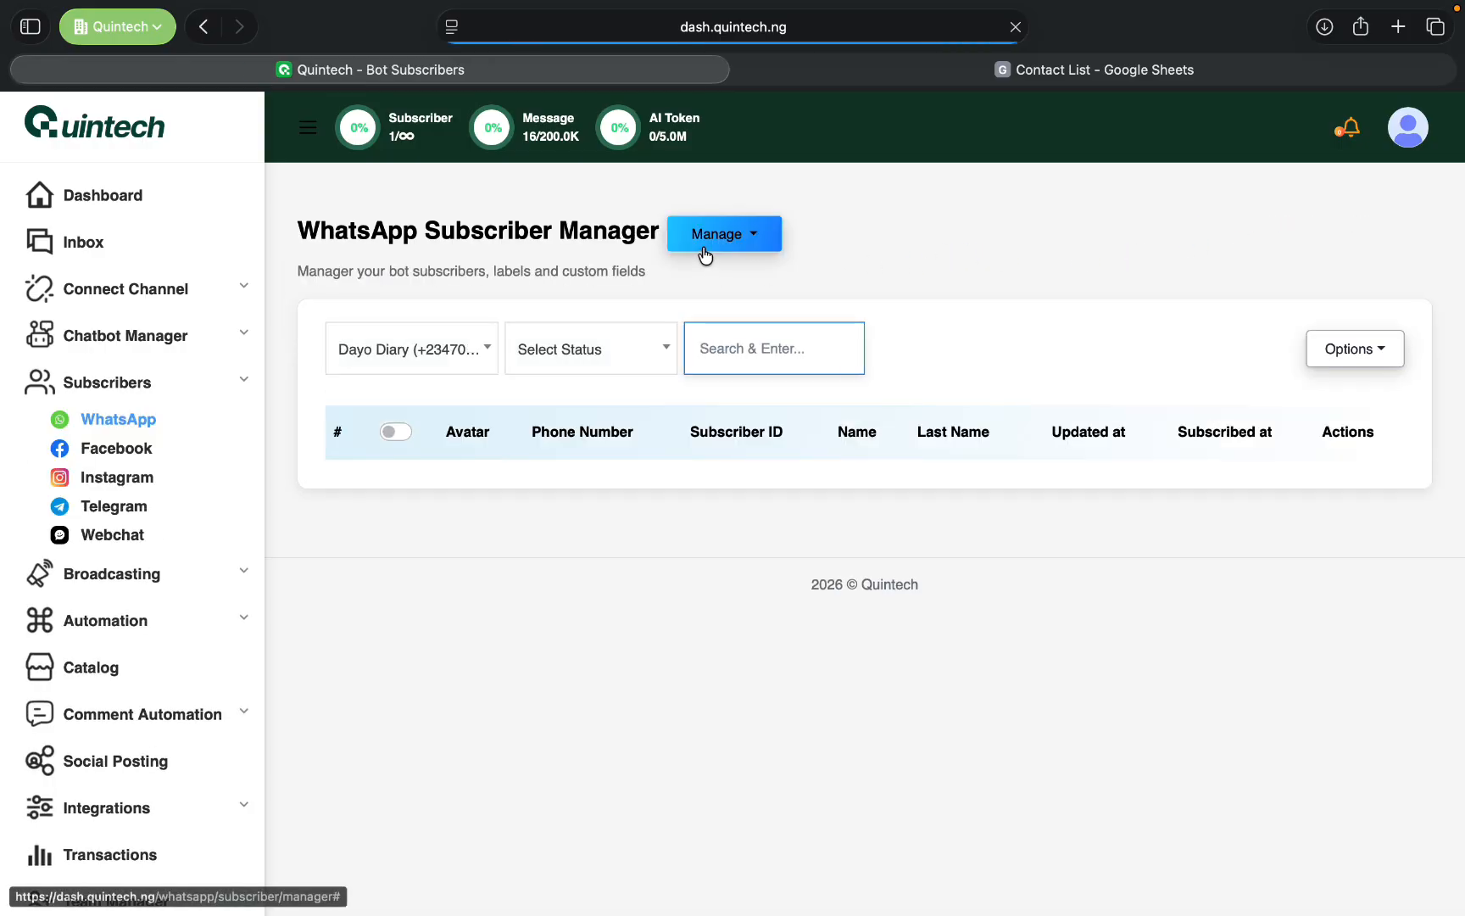
left_click(704, 253)
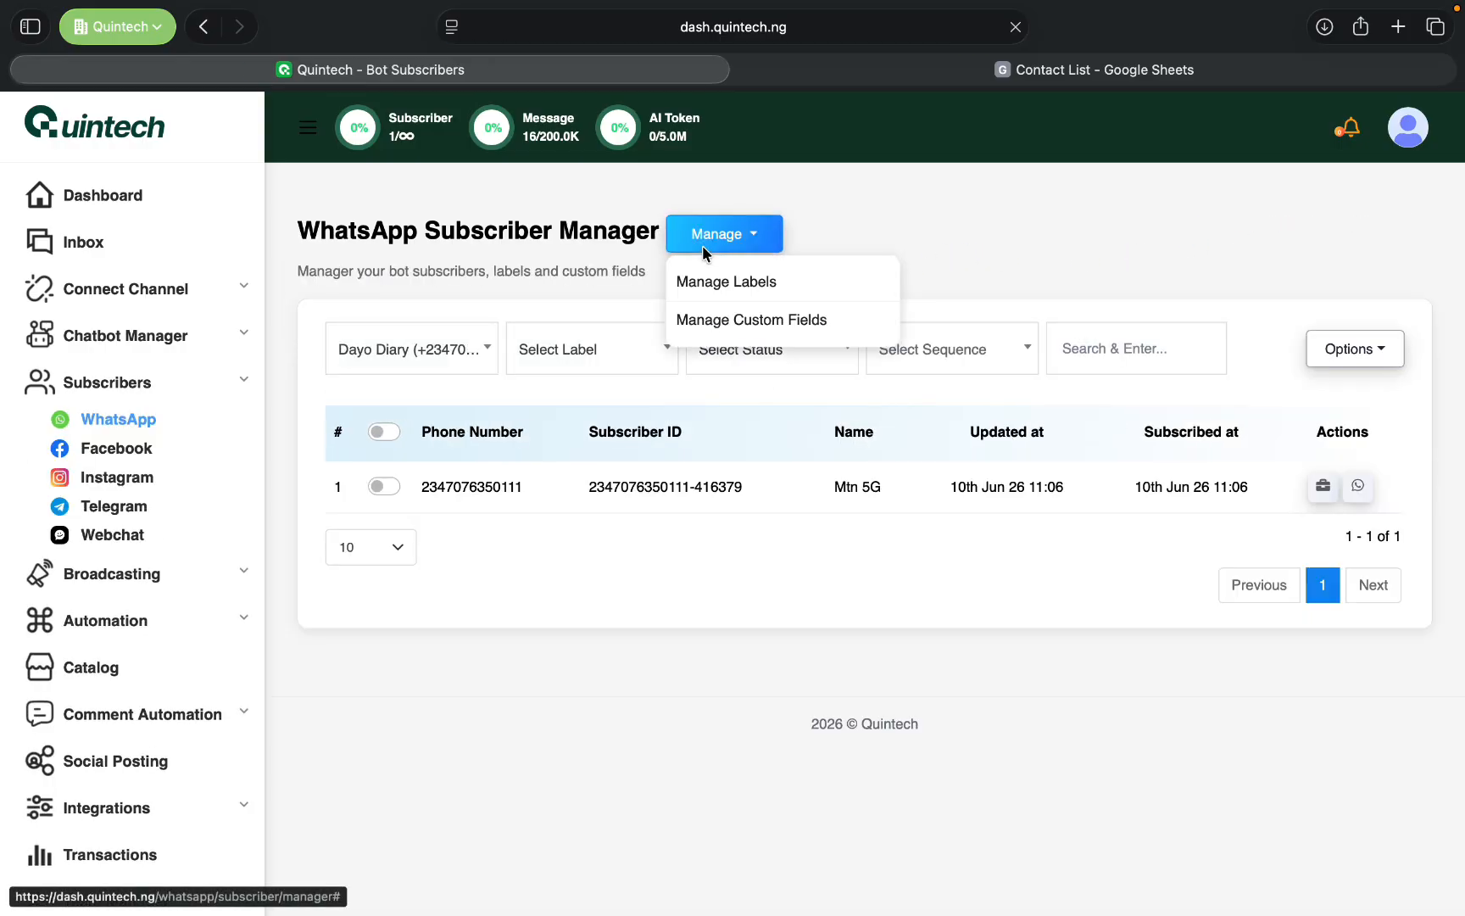
left_click(733, 287)
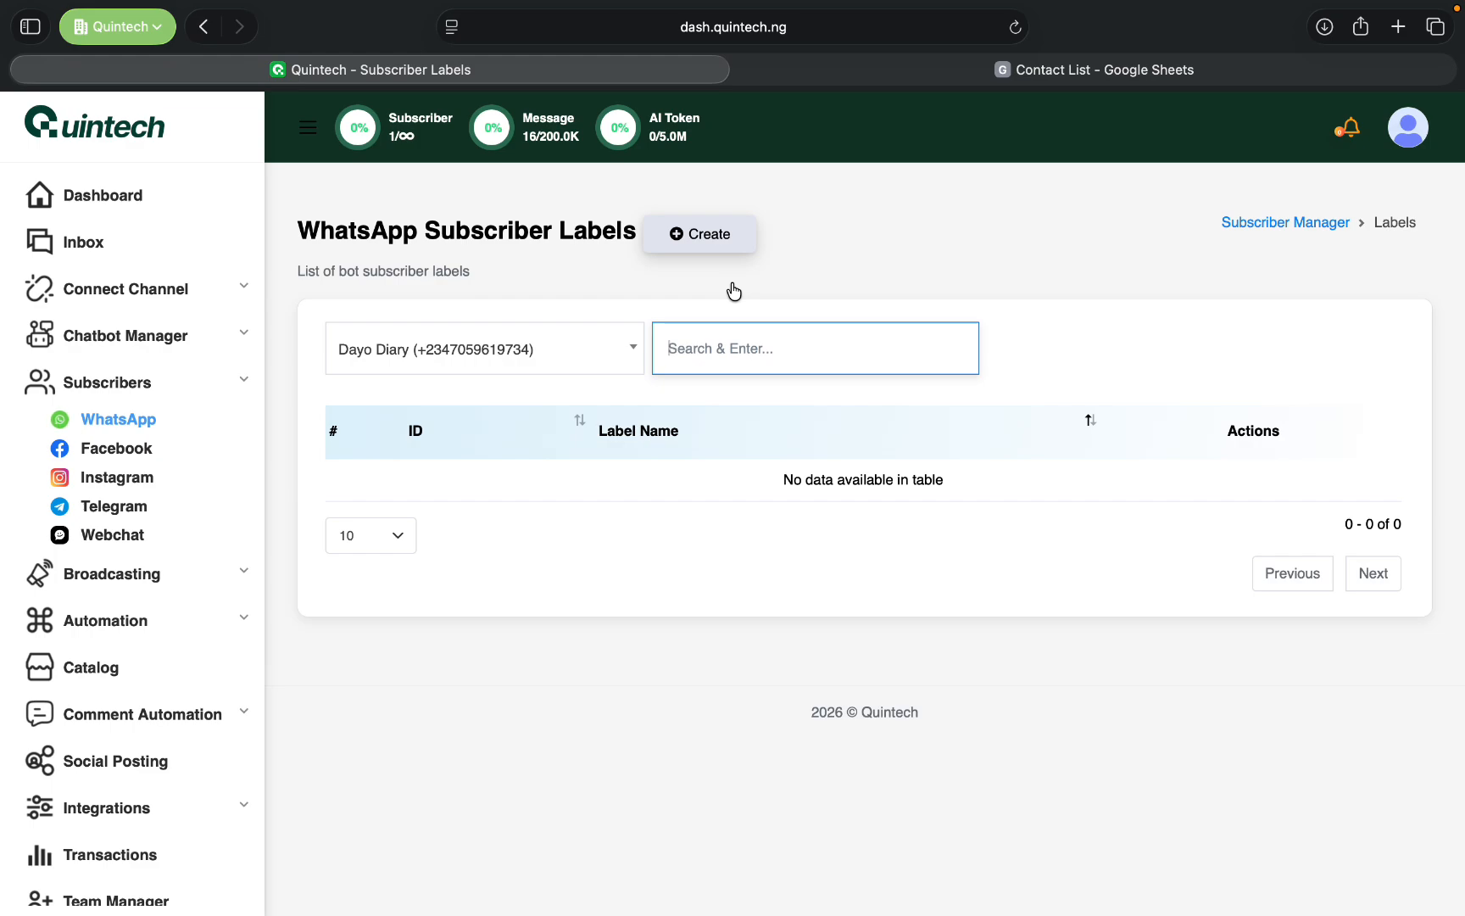
left_click(133, 424)
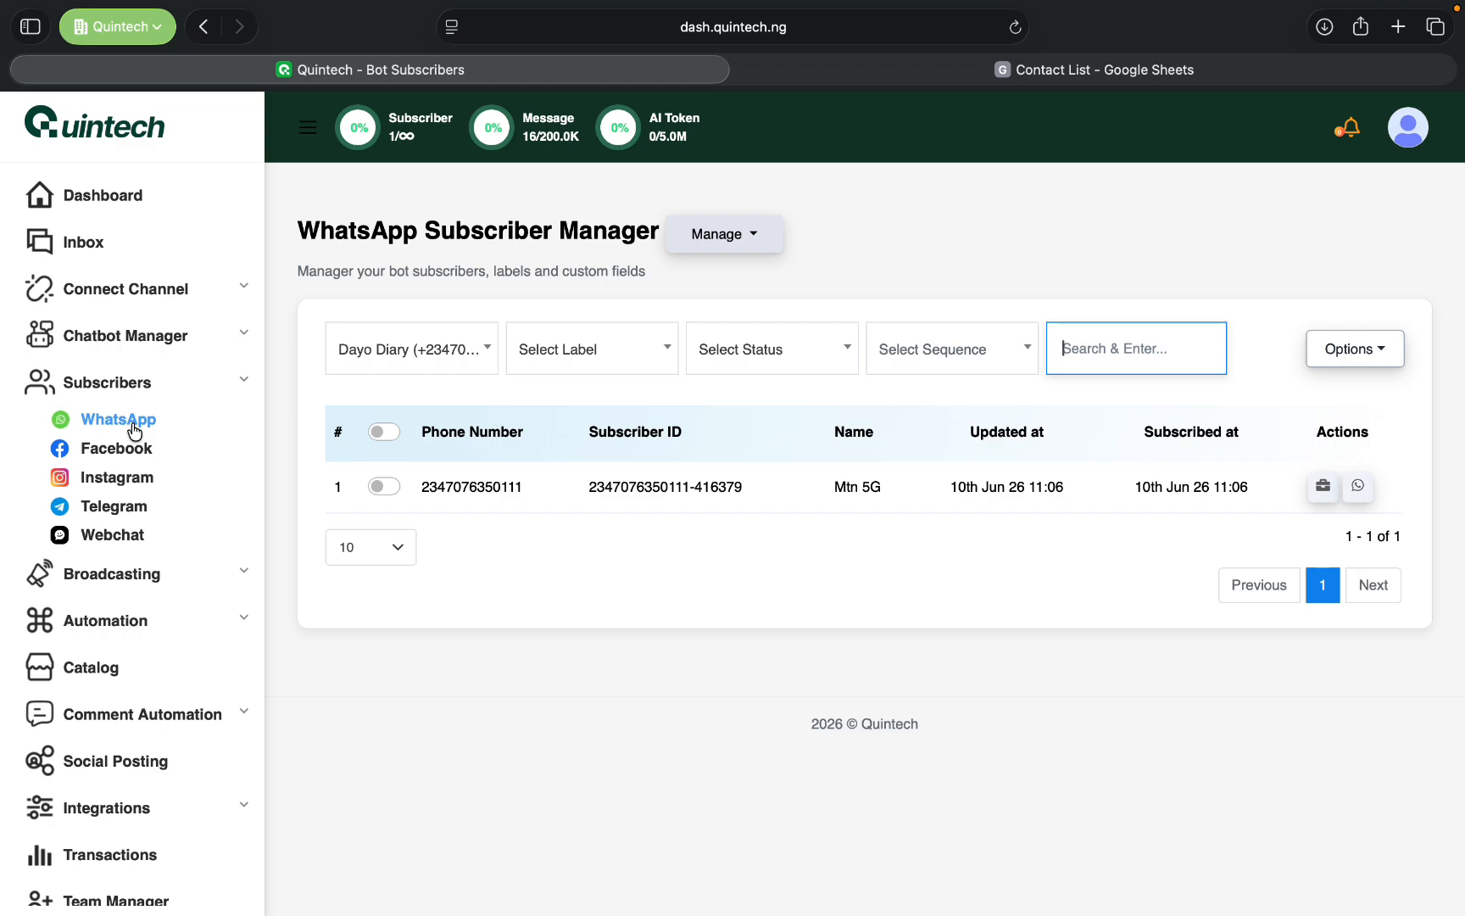
left_click(745, 238)
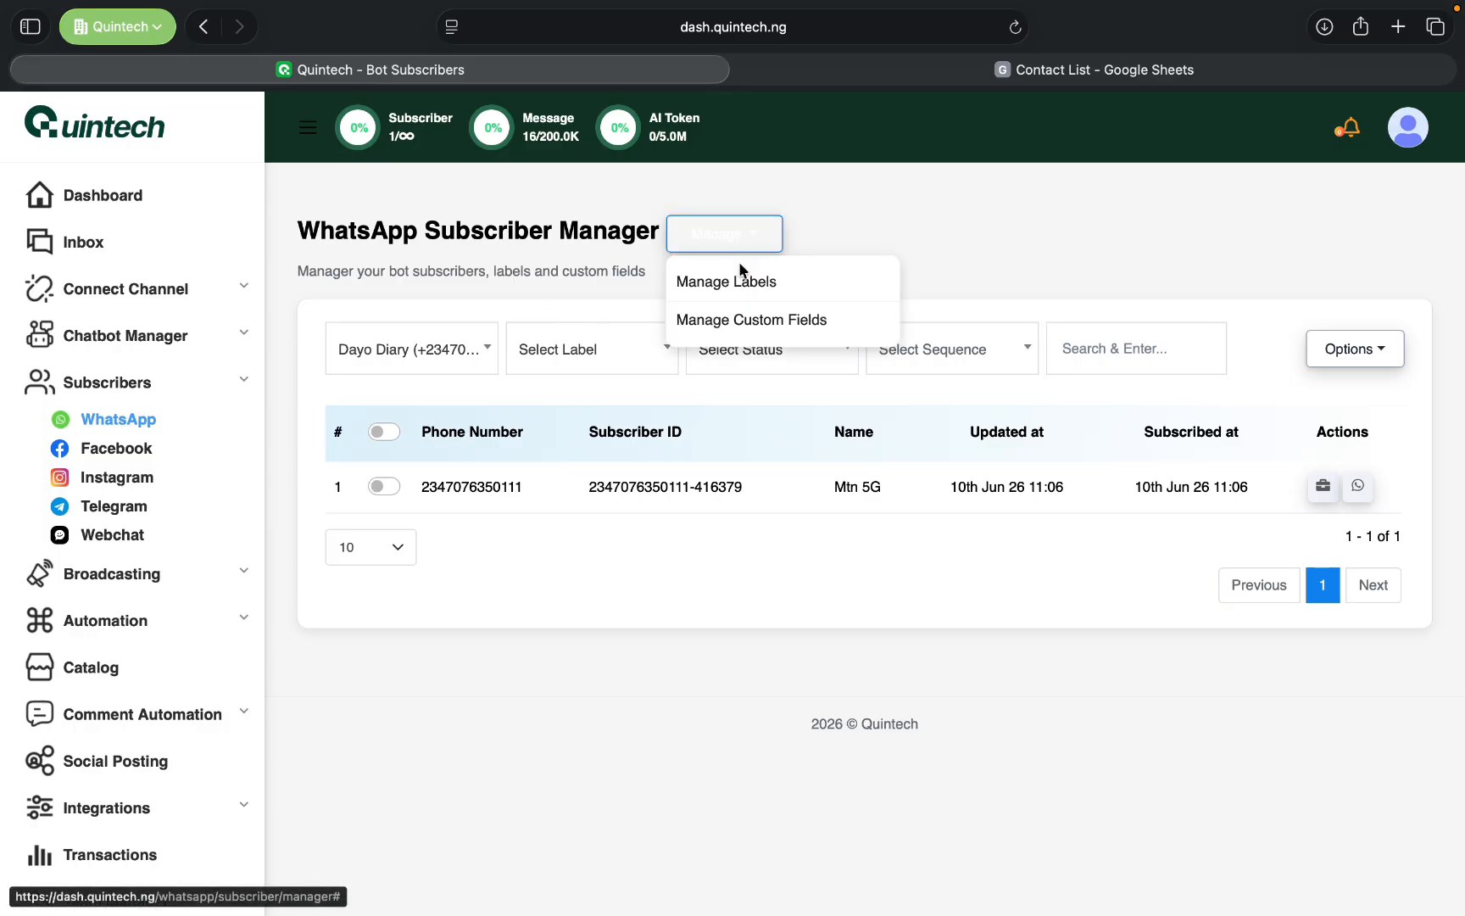
left_click(740, 280)
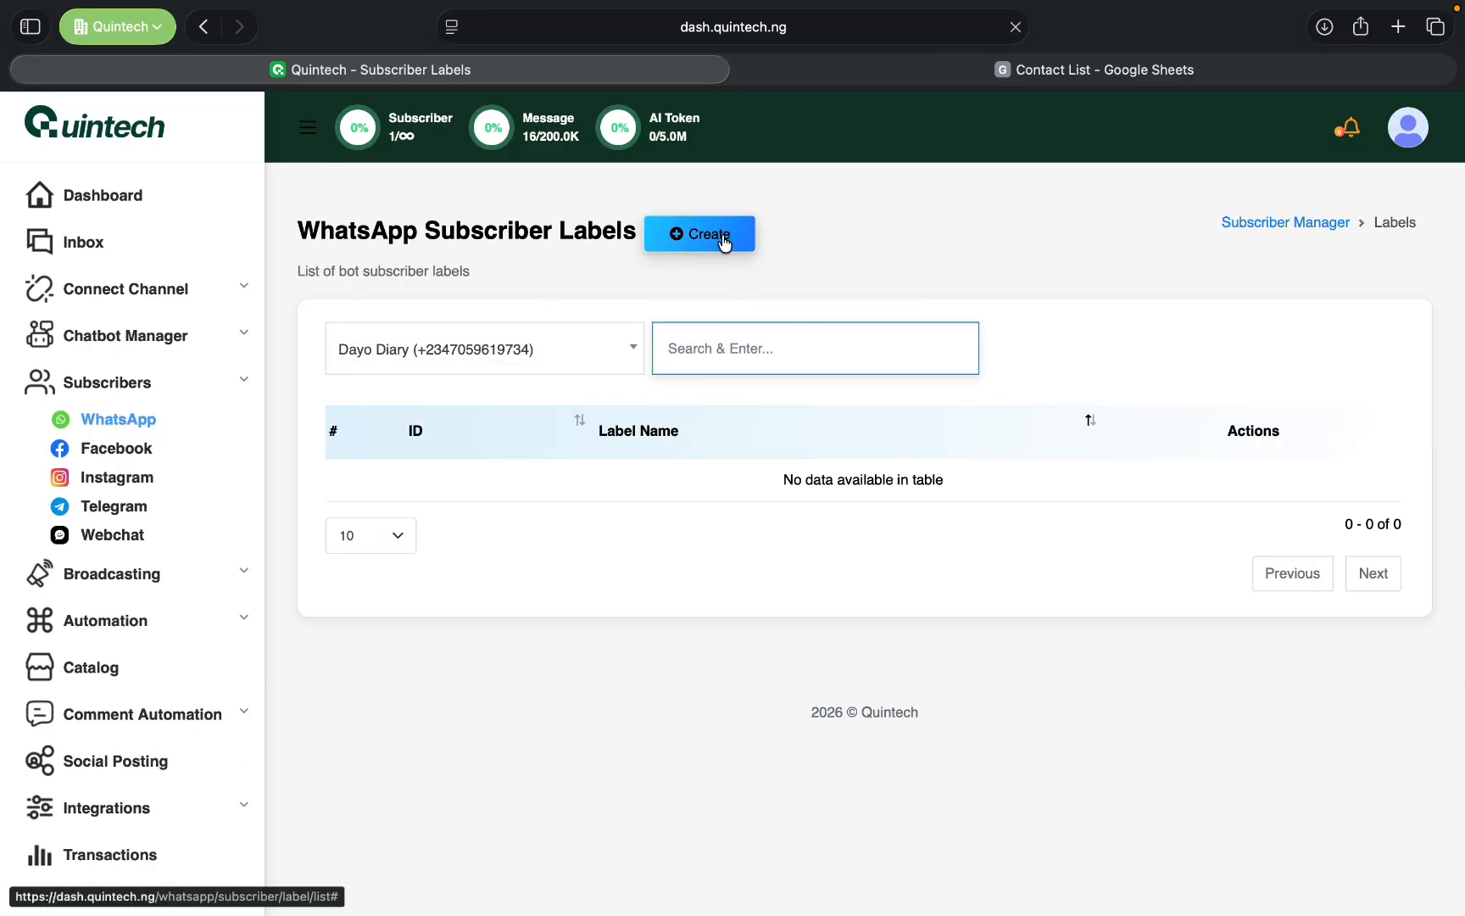
- Create and save a subscriber label named "Facebook lead" for the connected WhatsApp bot
left_click(724, 241)
left_click(717, 232)
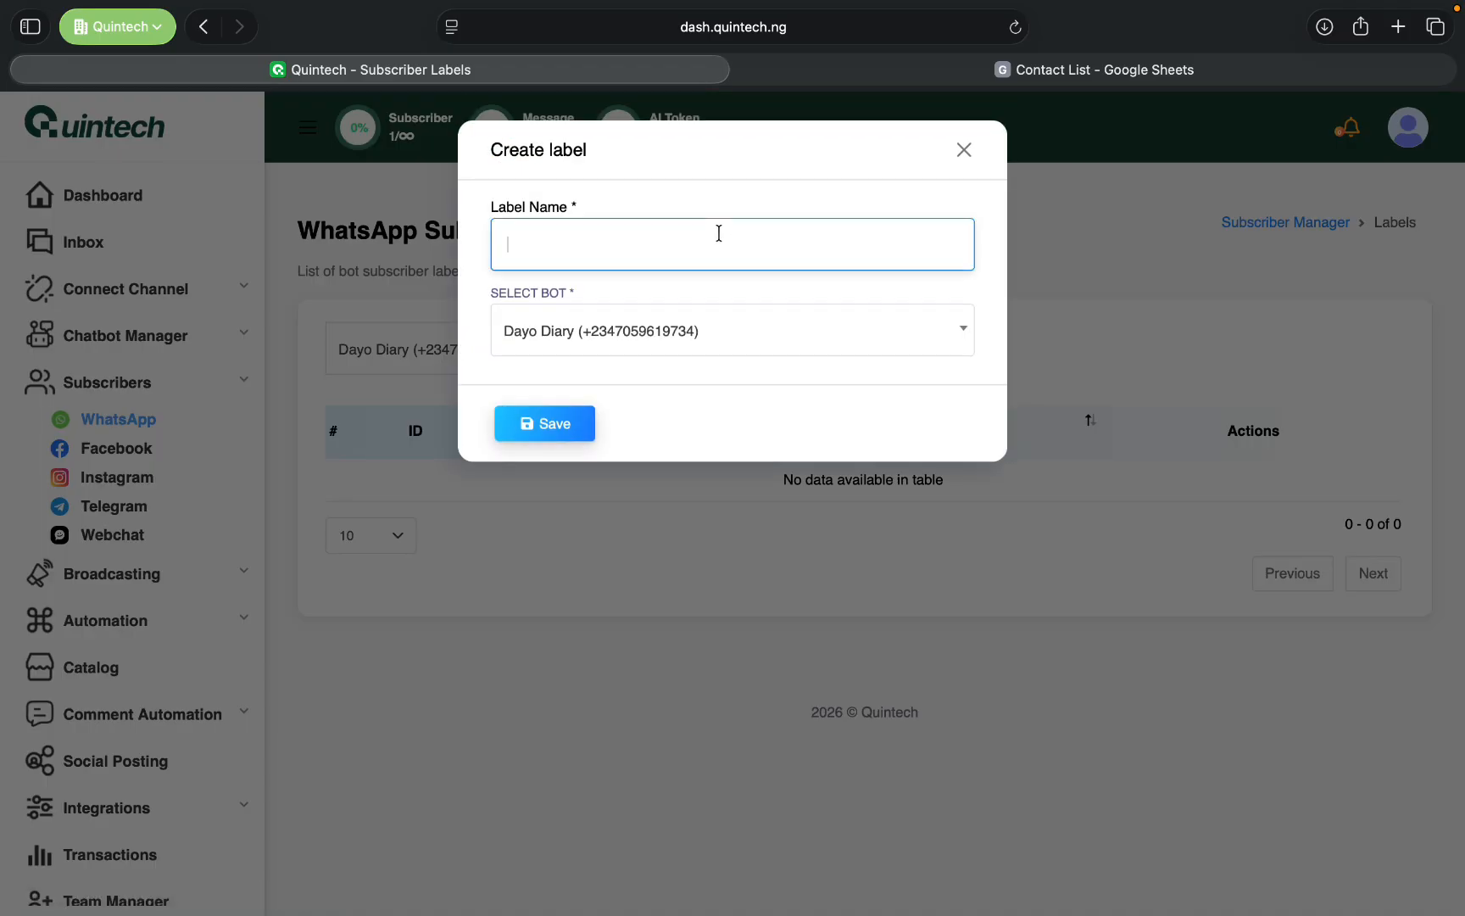
type("Facebook lead")
left_click(603, 321)
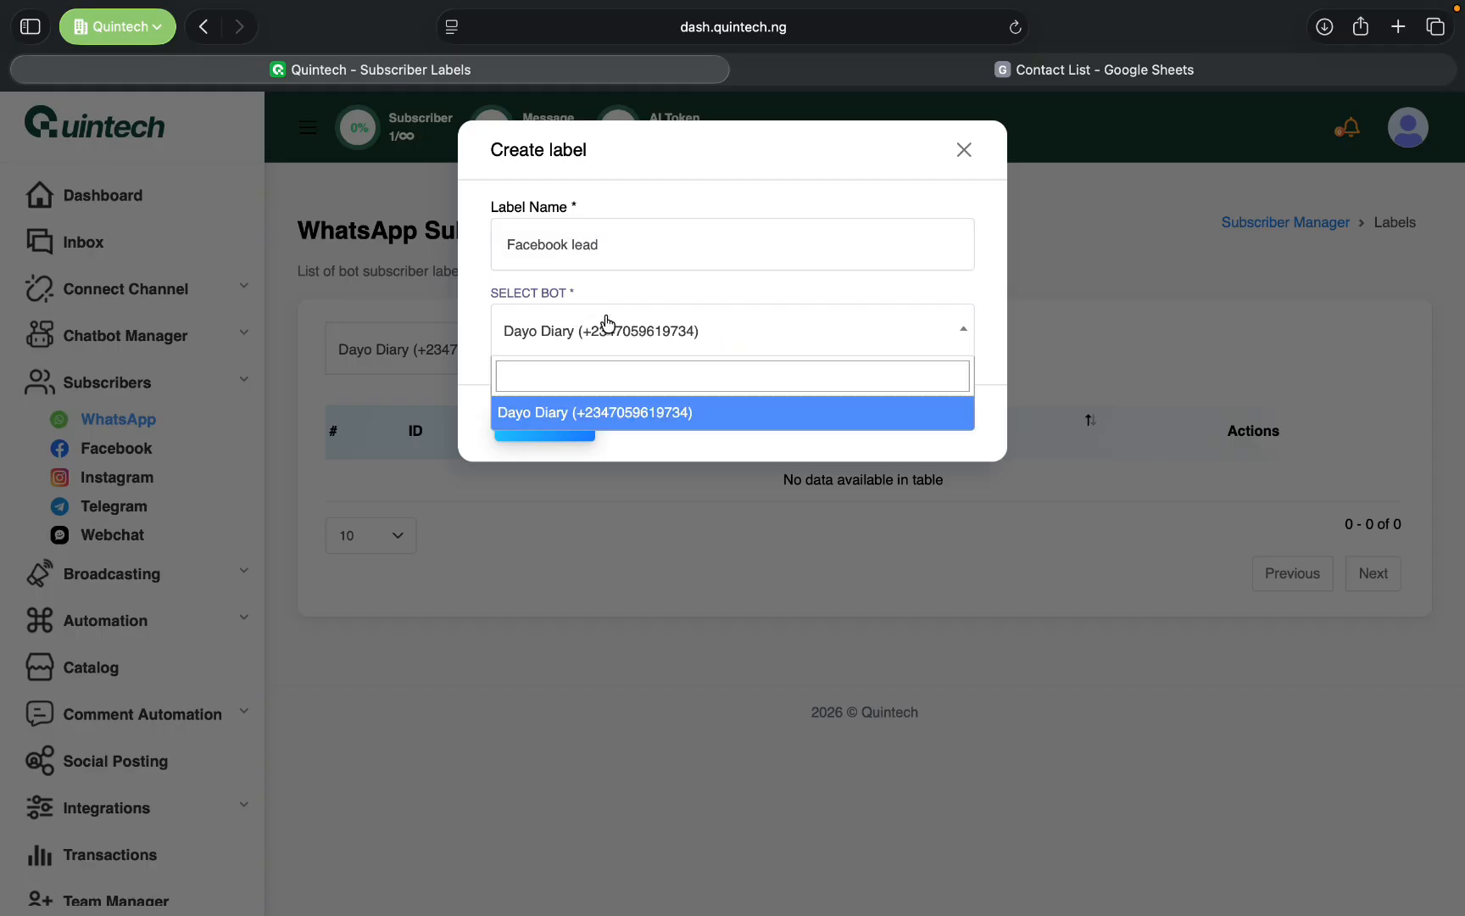
left_click(620, 413)
left_click(558, 423)
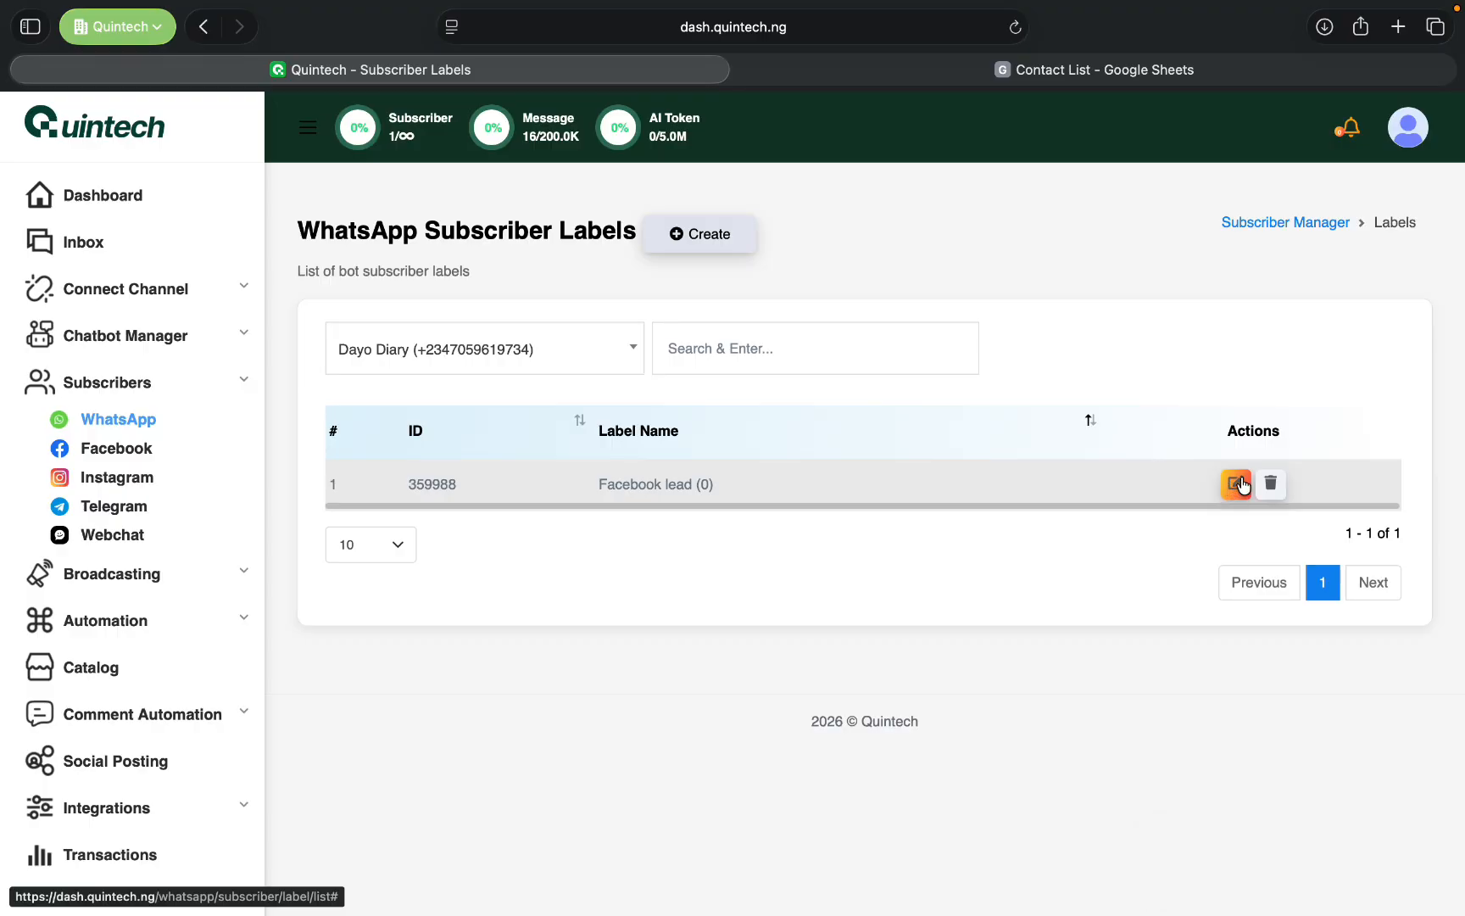
- Start a subscriber import from the WhatsApp Subscriber Manager and set its label to "Facebook lead"
left_click(1243, 227)
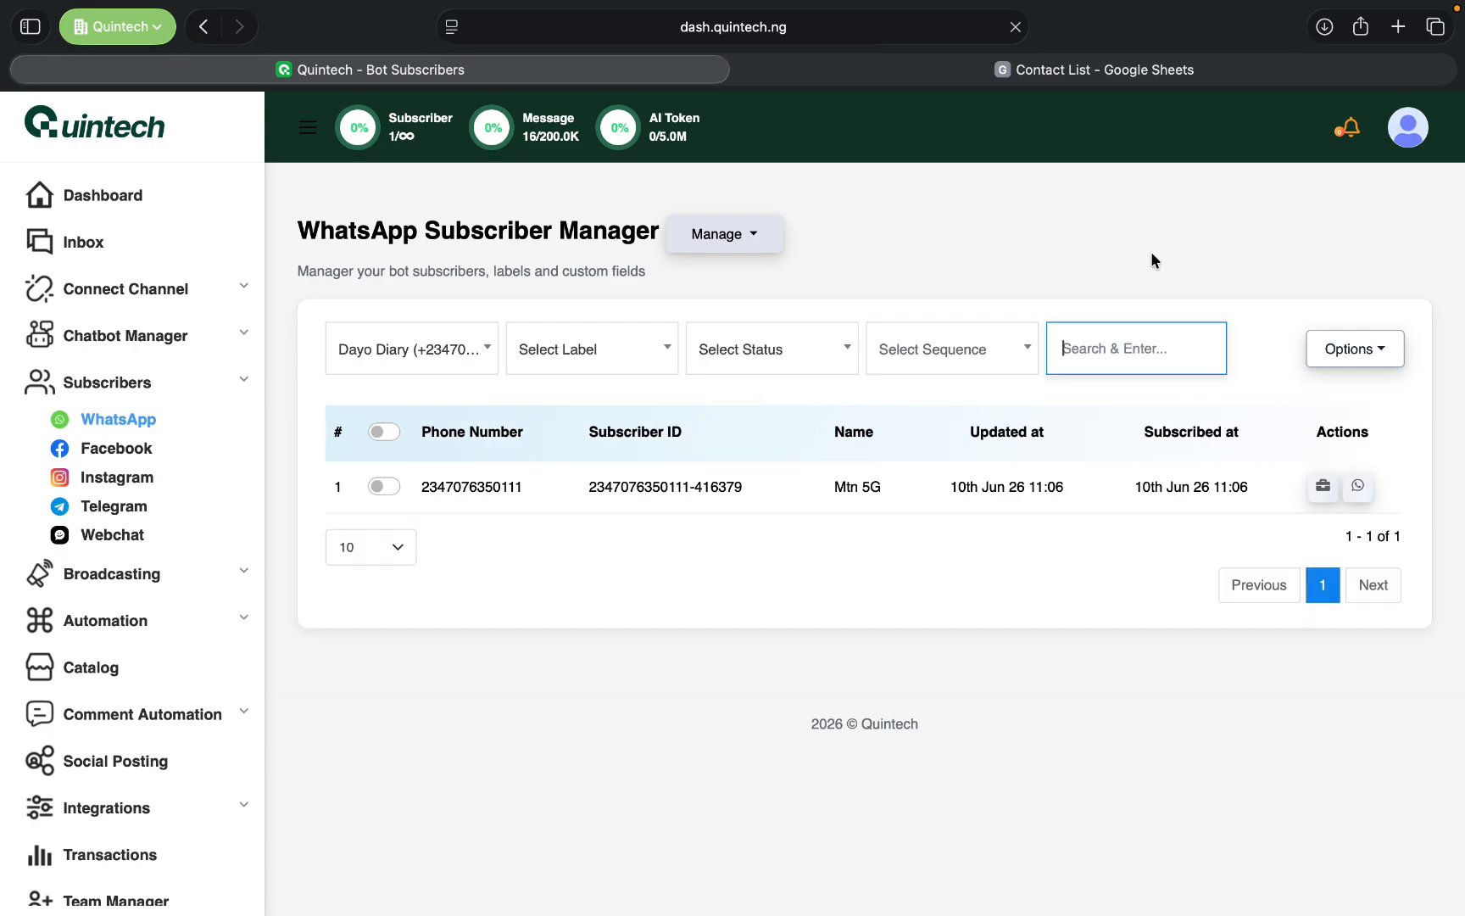
left_click(1354, 349)
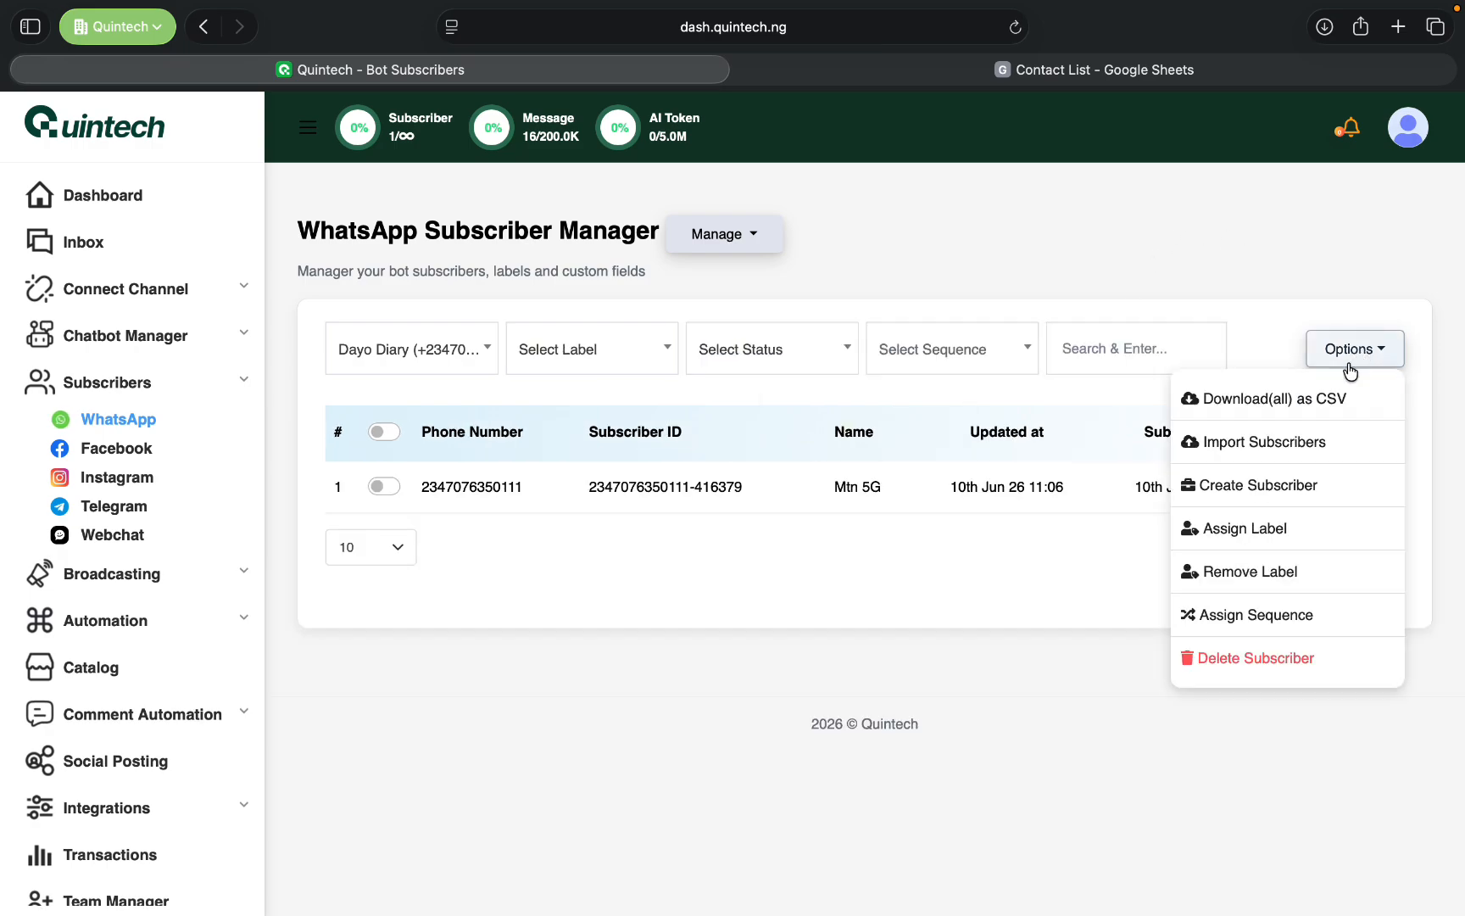
left_click(1266, 444)
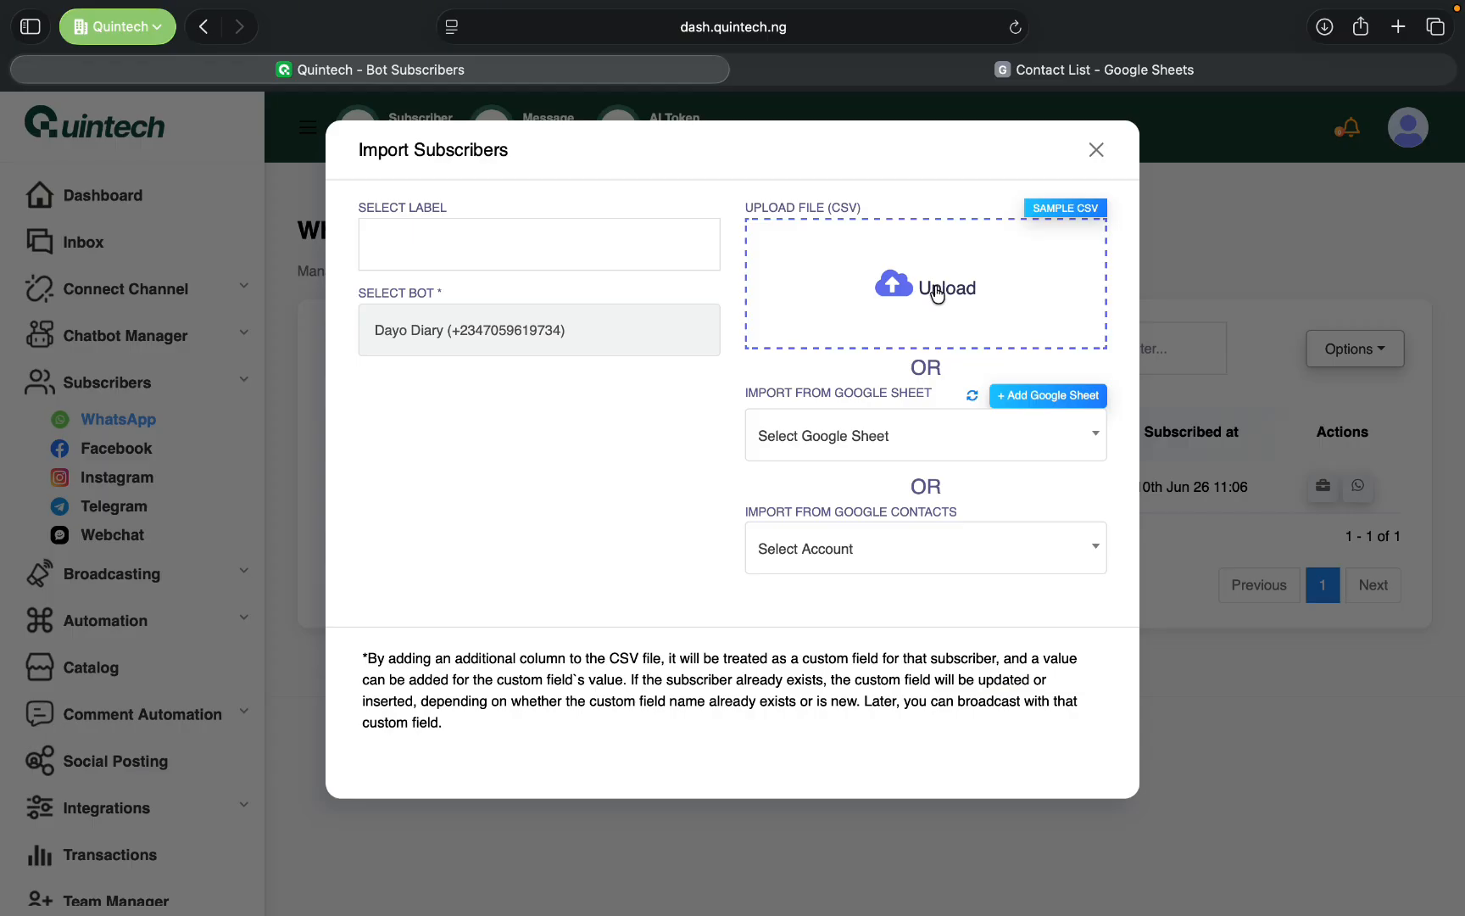
left_click(891, 450)
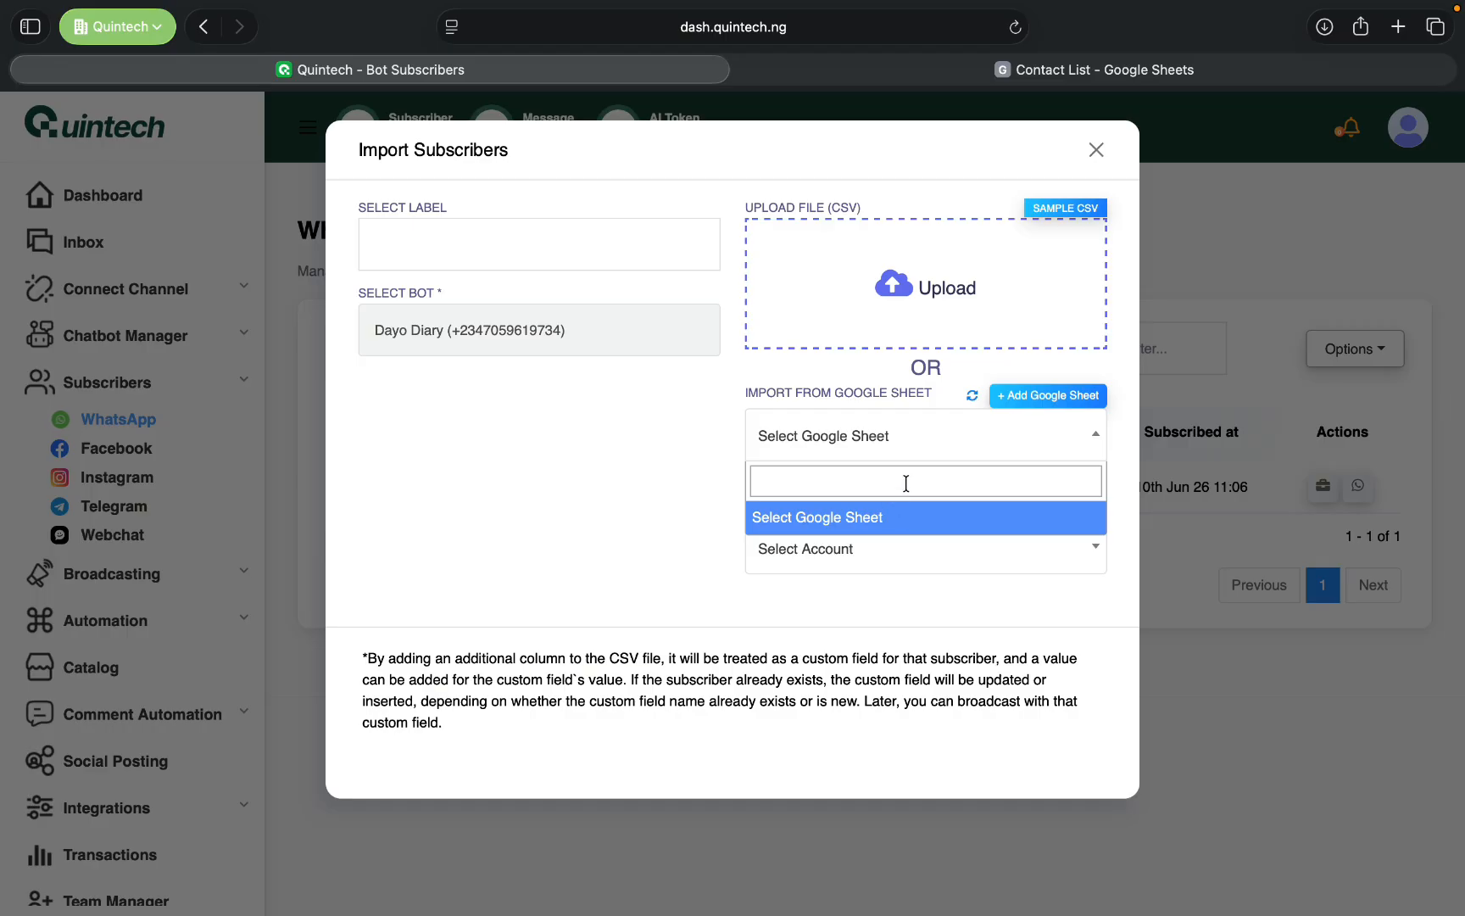
left_click(693, 477)
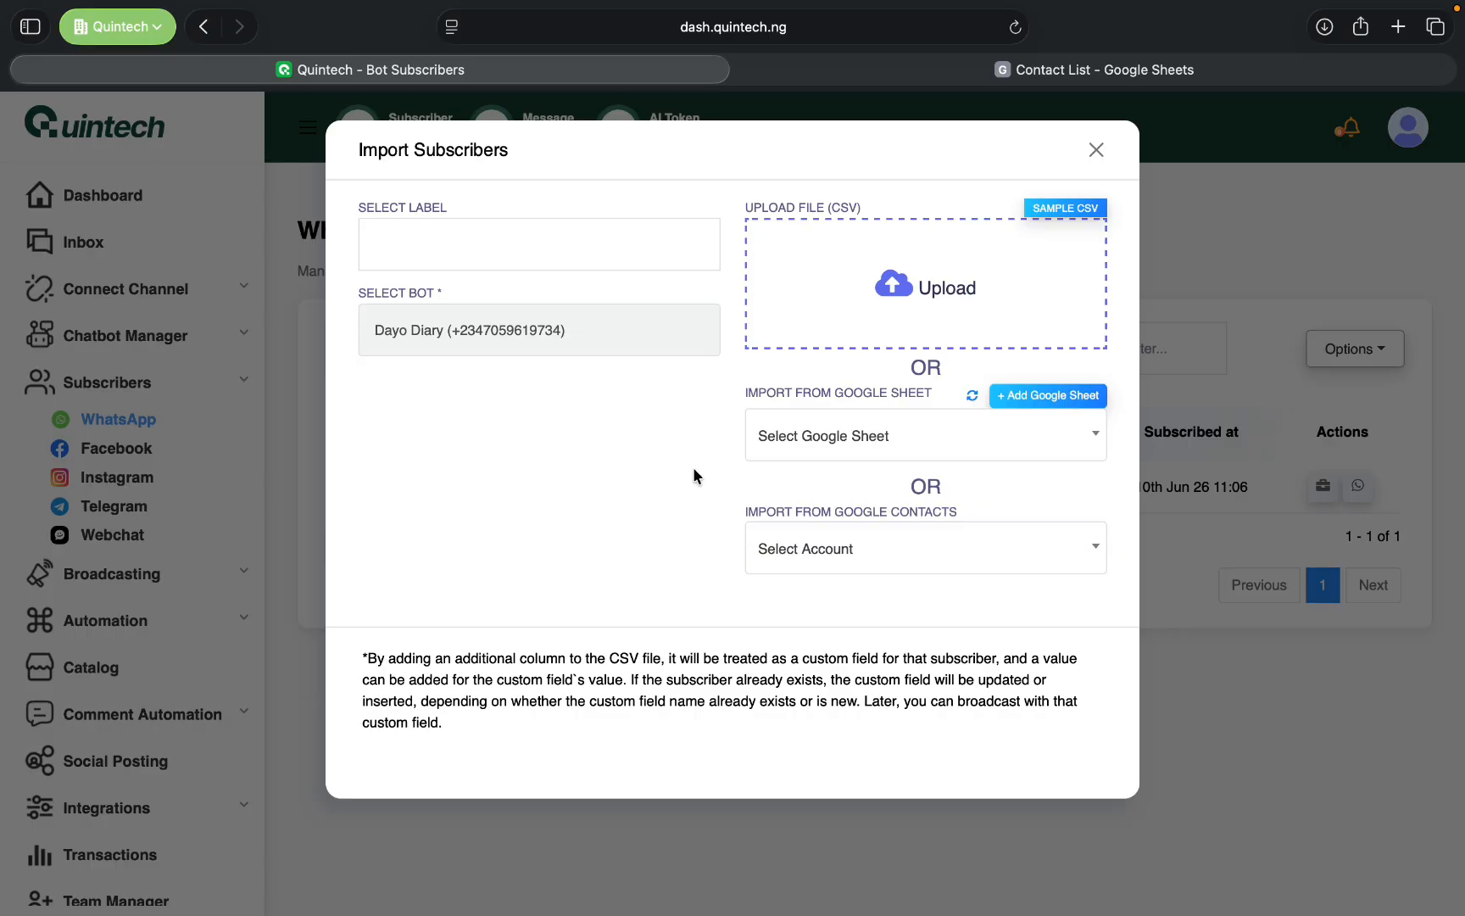
left_click(551, 253)
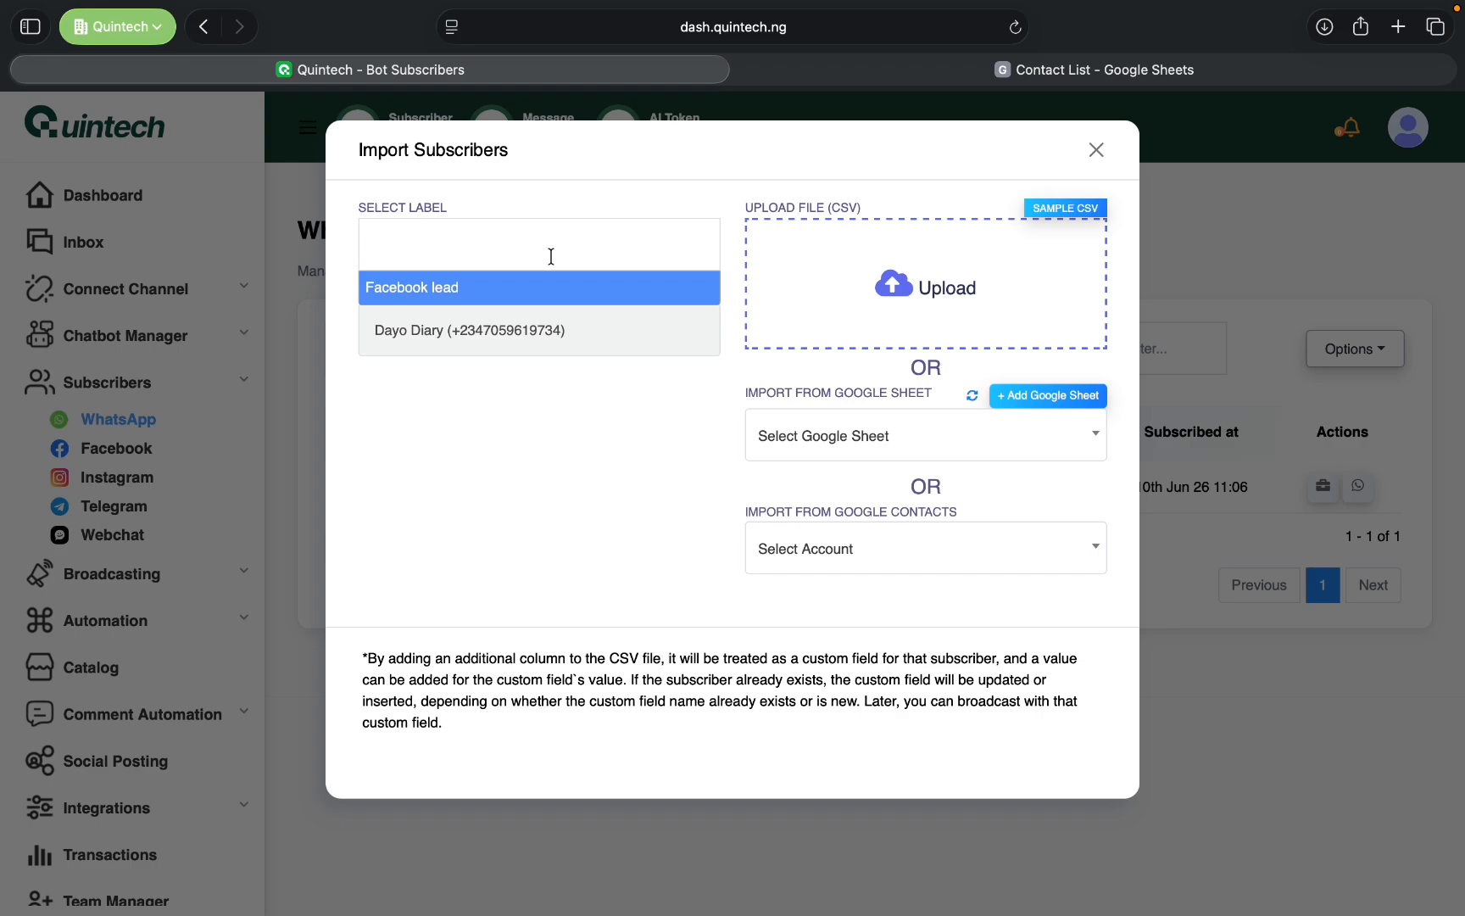
left_click(498, 293)
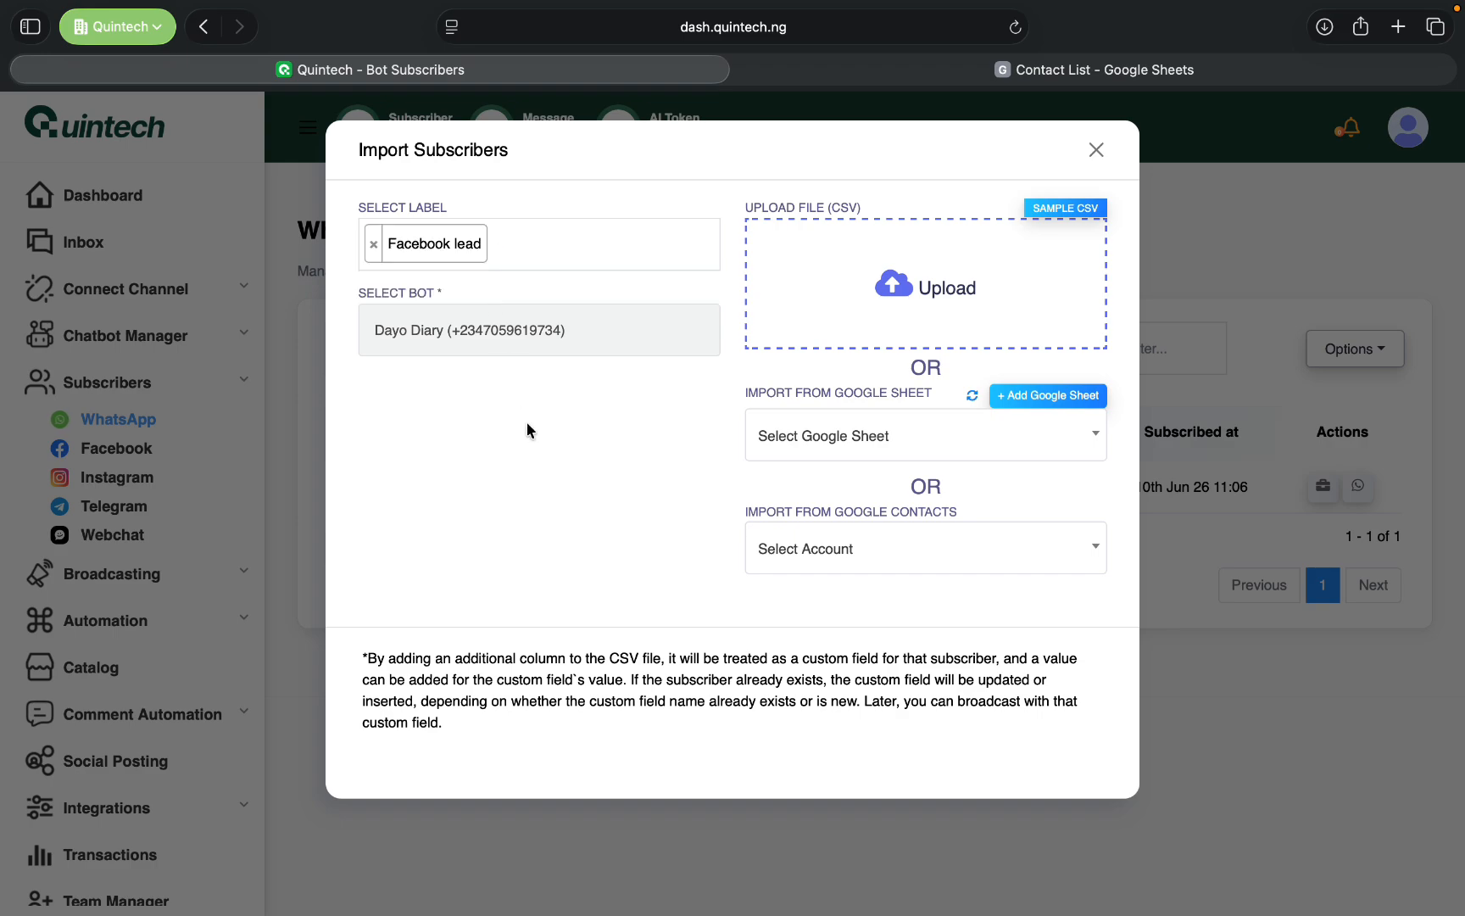
- Switch to Google Sheets and download the Contact List spreadsheet as a Comma Separated Values (.csv) file
left_click(1036, 75)
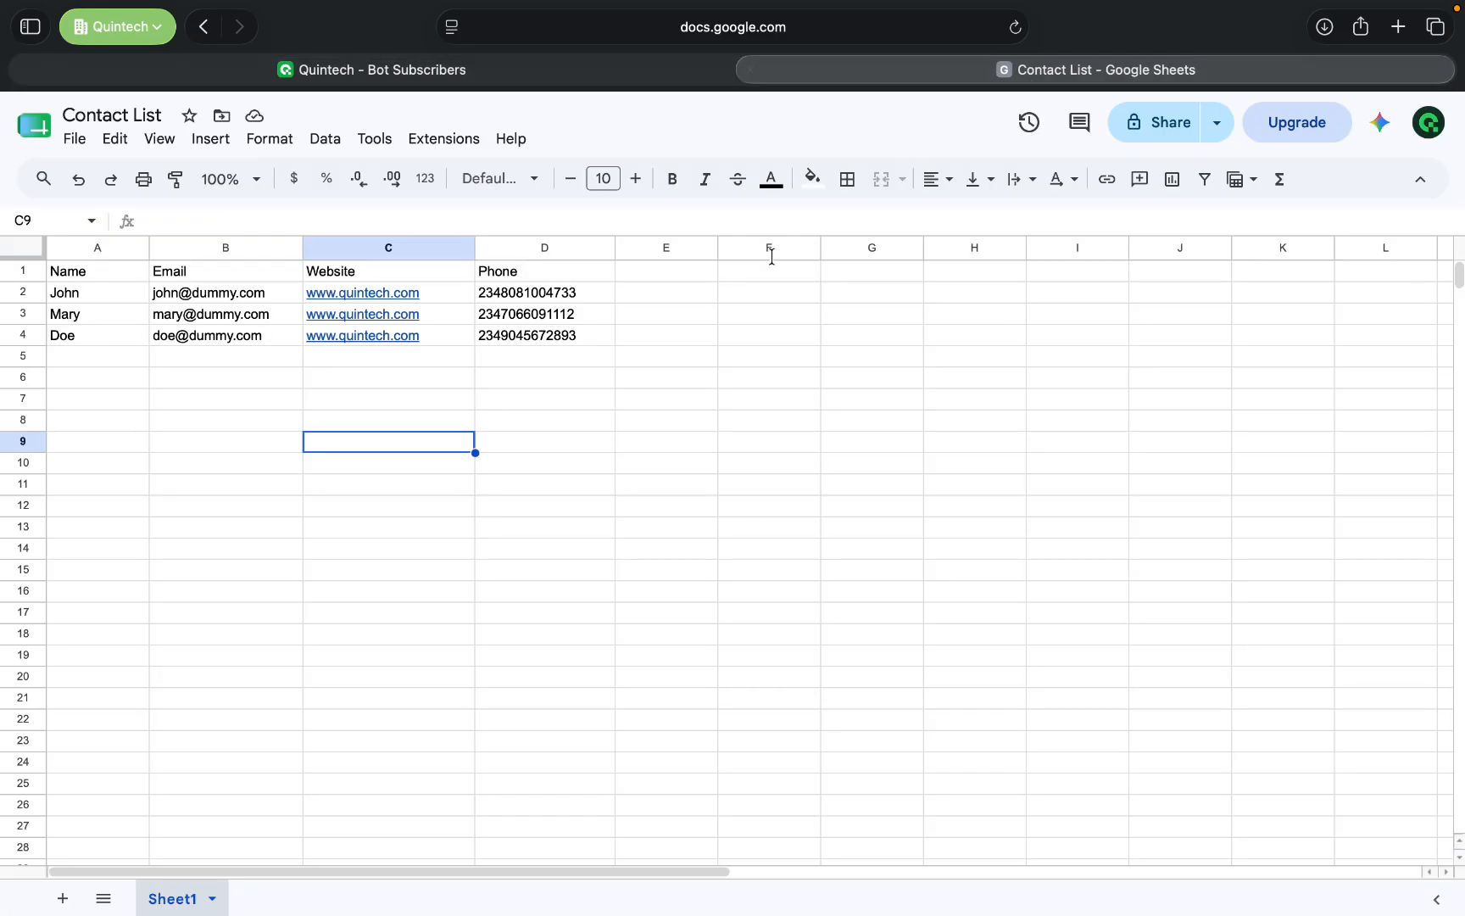
left_click(746, 314)
left_click(72, 140)
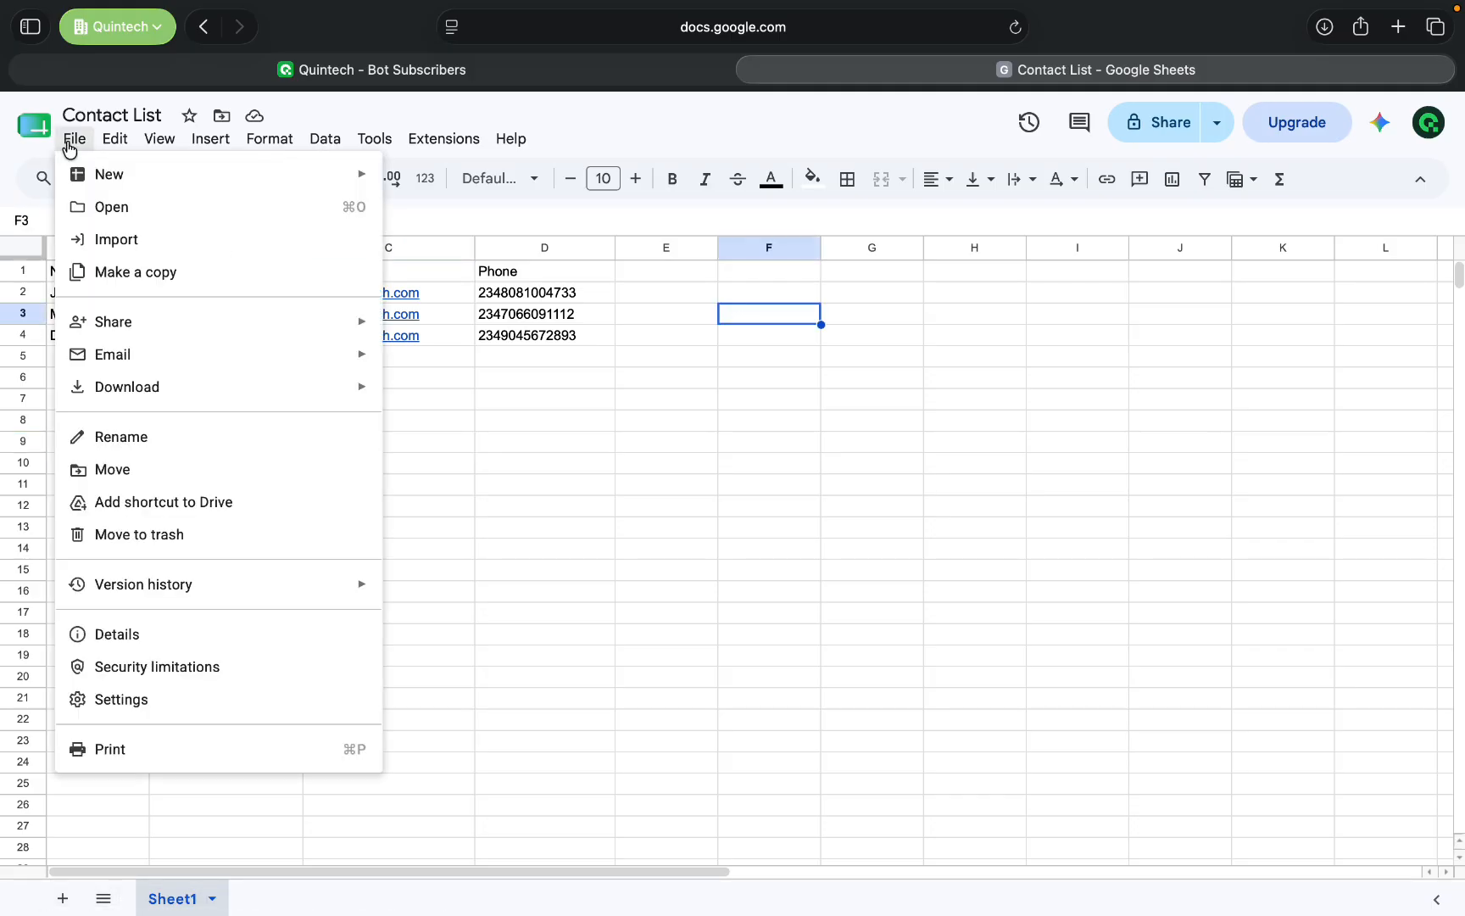
mouse_move(169, 387)
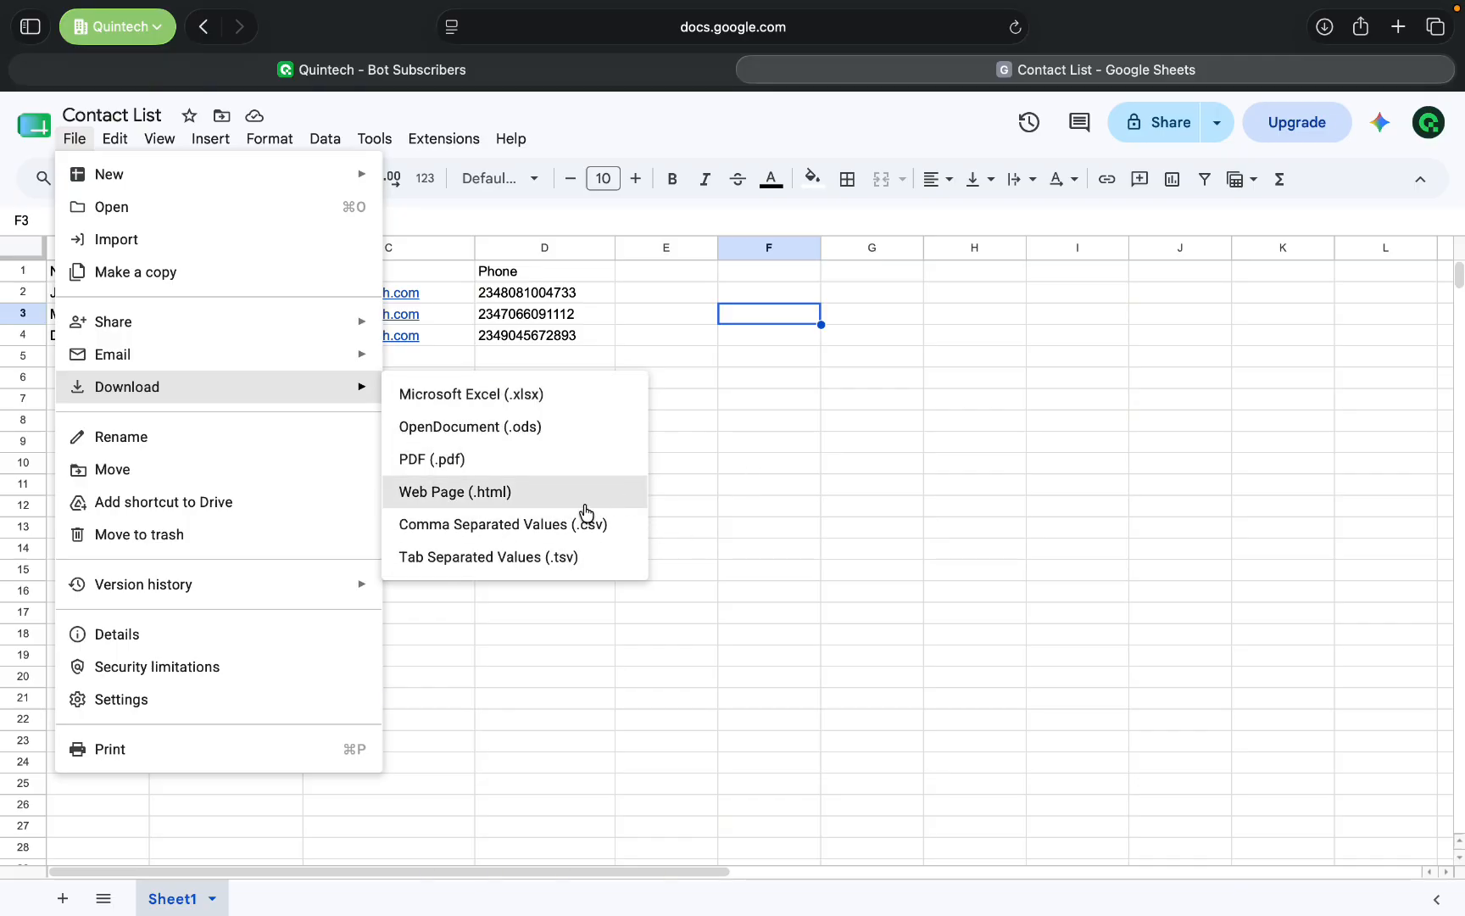
left_click(469, 524)
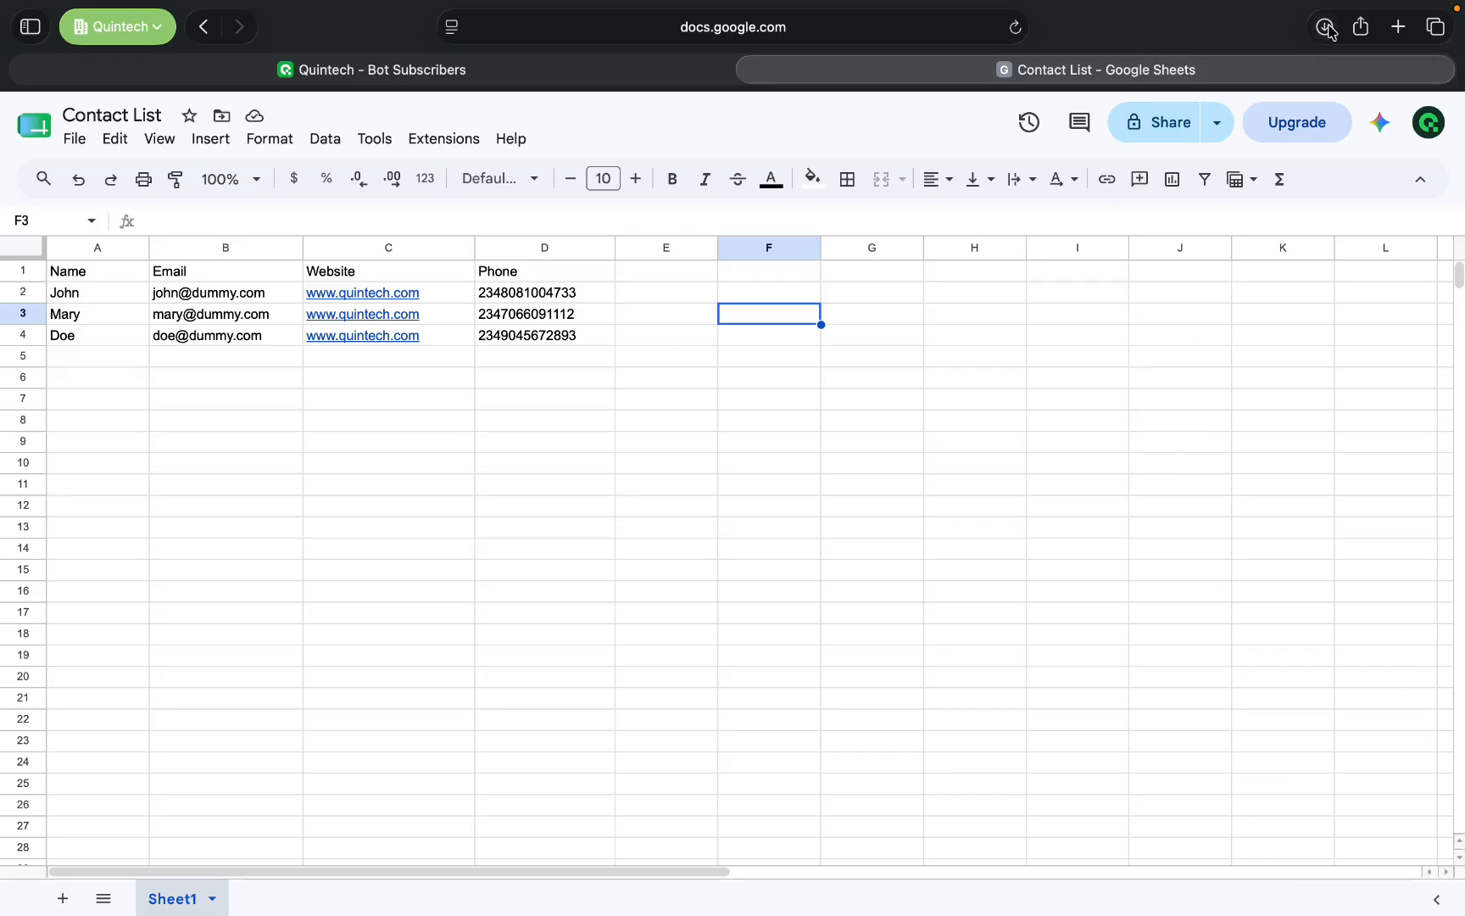
left_click(916, 422)
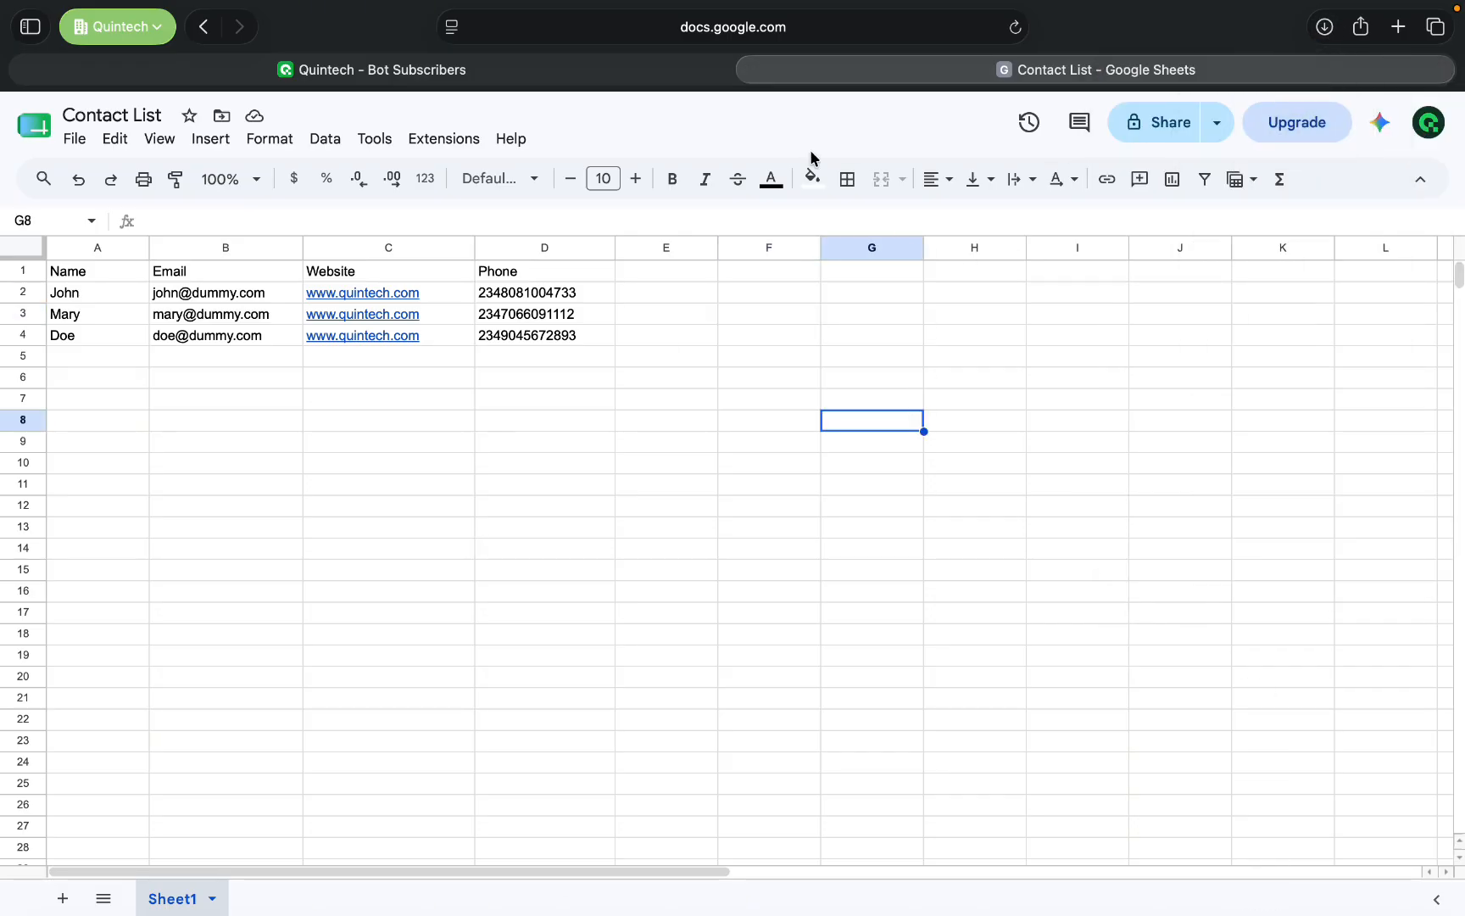
- Switch back to Quintech and upload "Contact List - Sheet1.csv" from the Downloads folder to the subscriber import
left_click(418, 77)
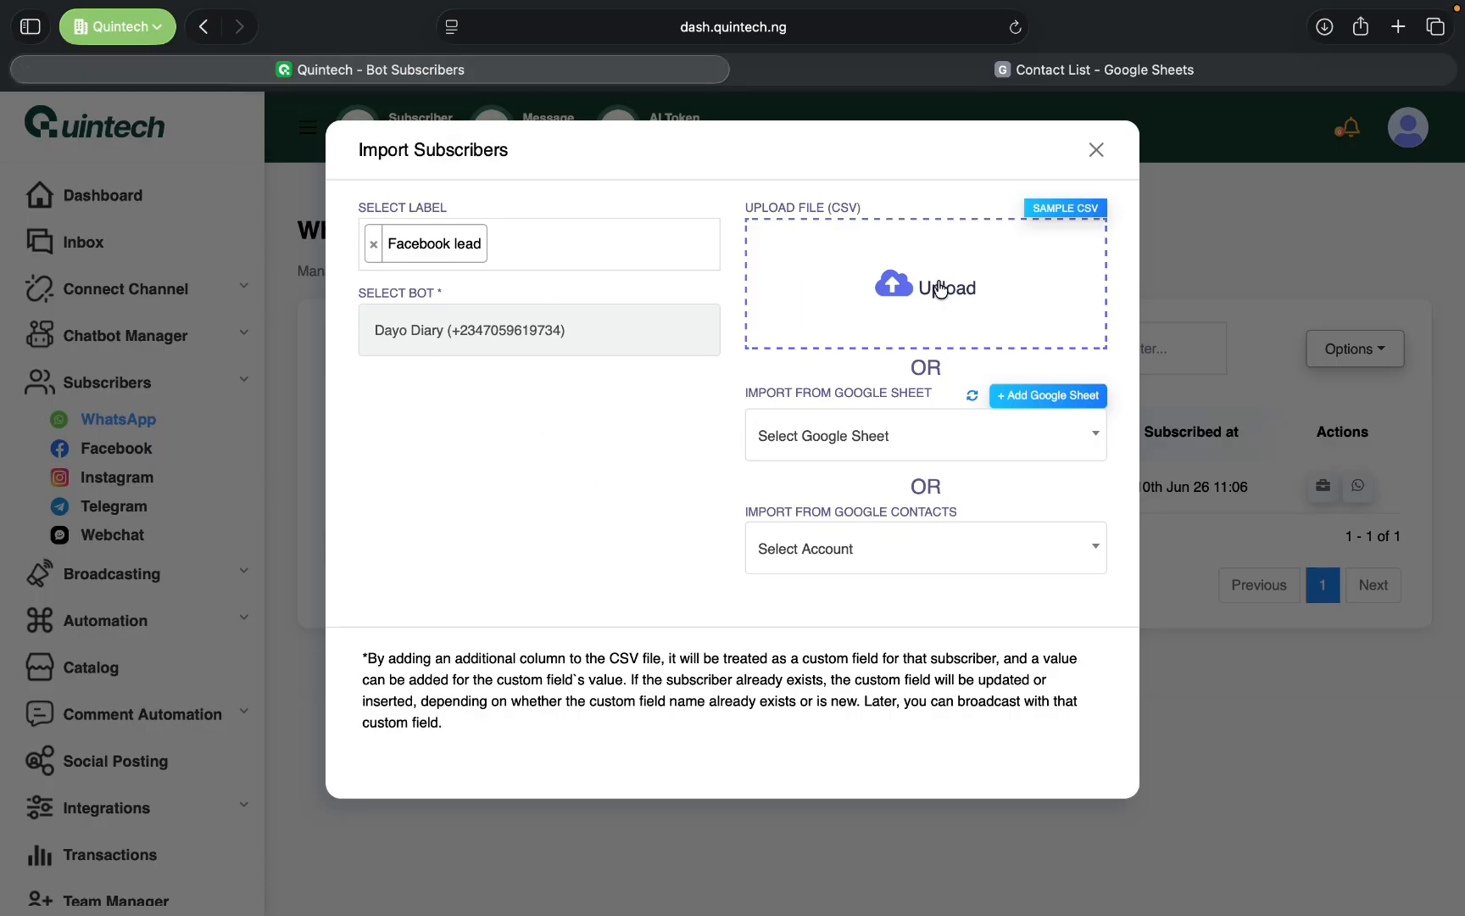
left_click(939, 292)
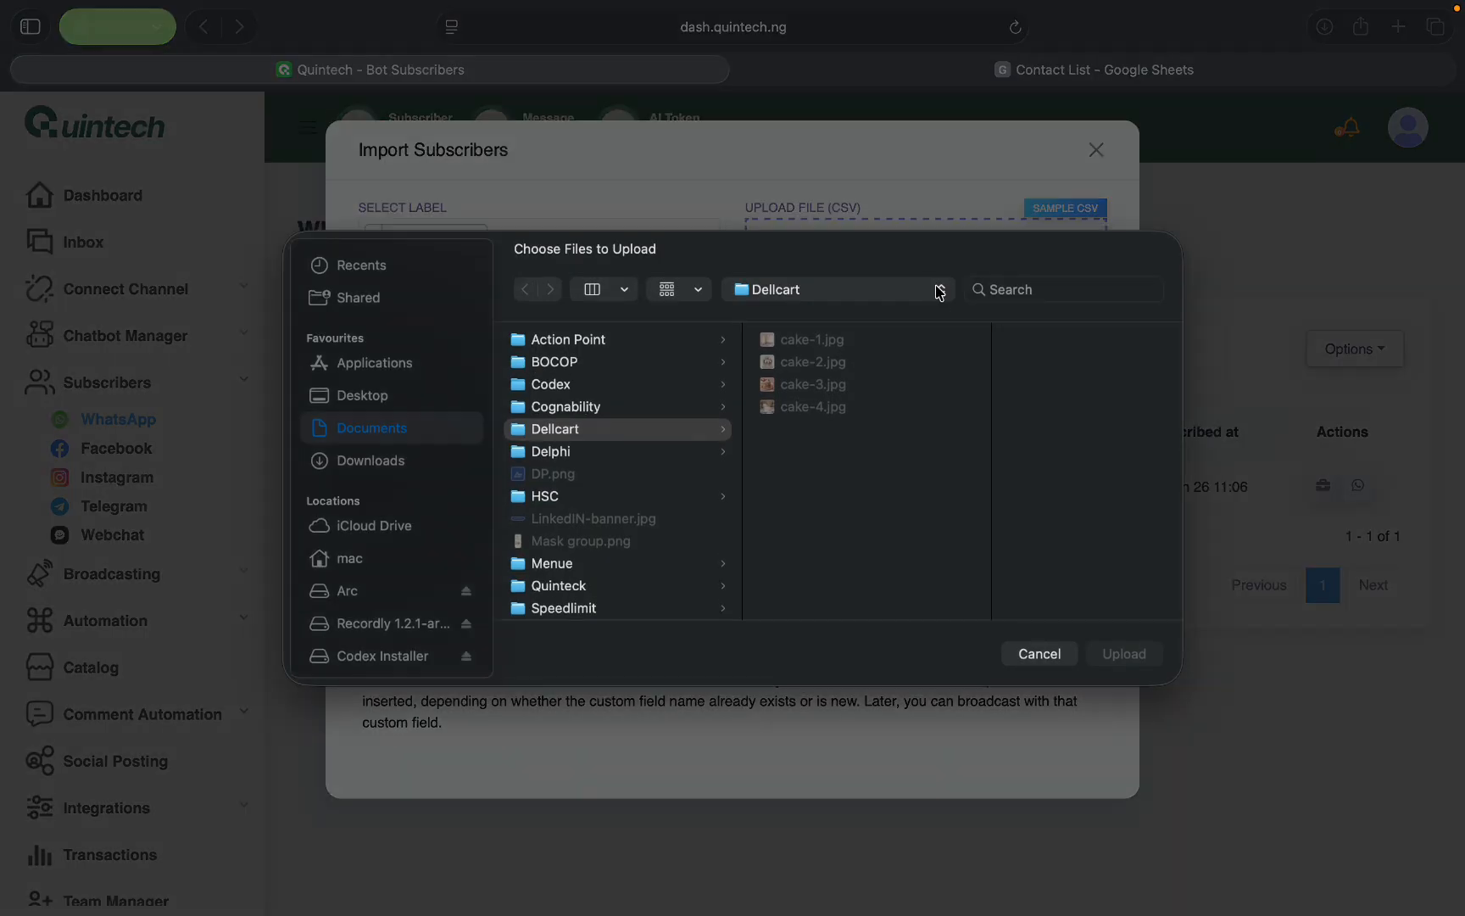
left_click(408, 467)
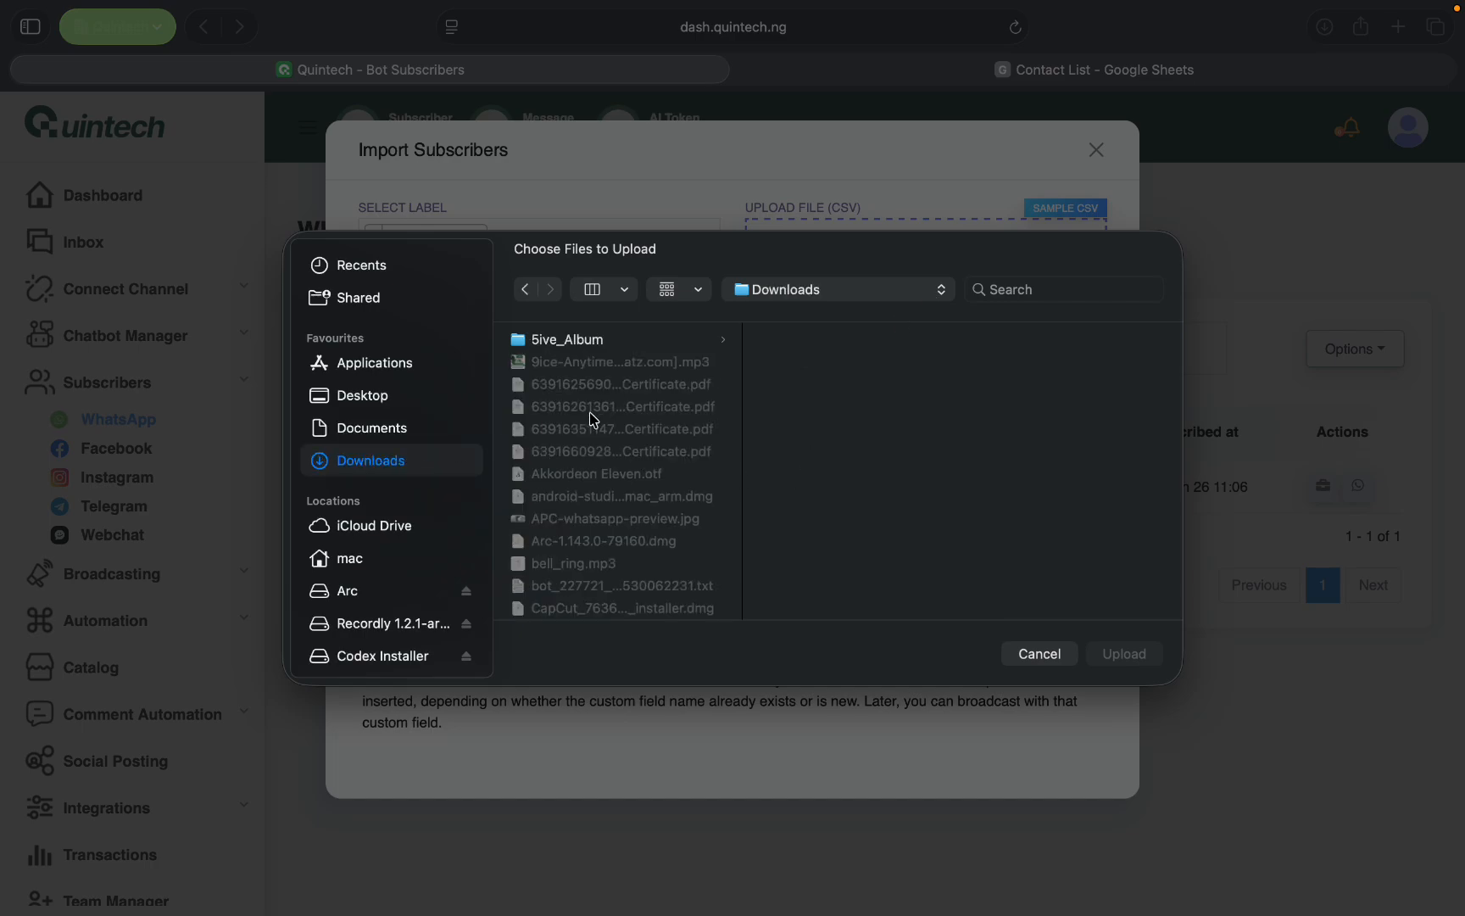
scroll(593, 448, "down", 10)
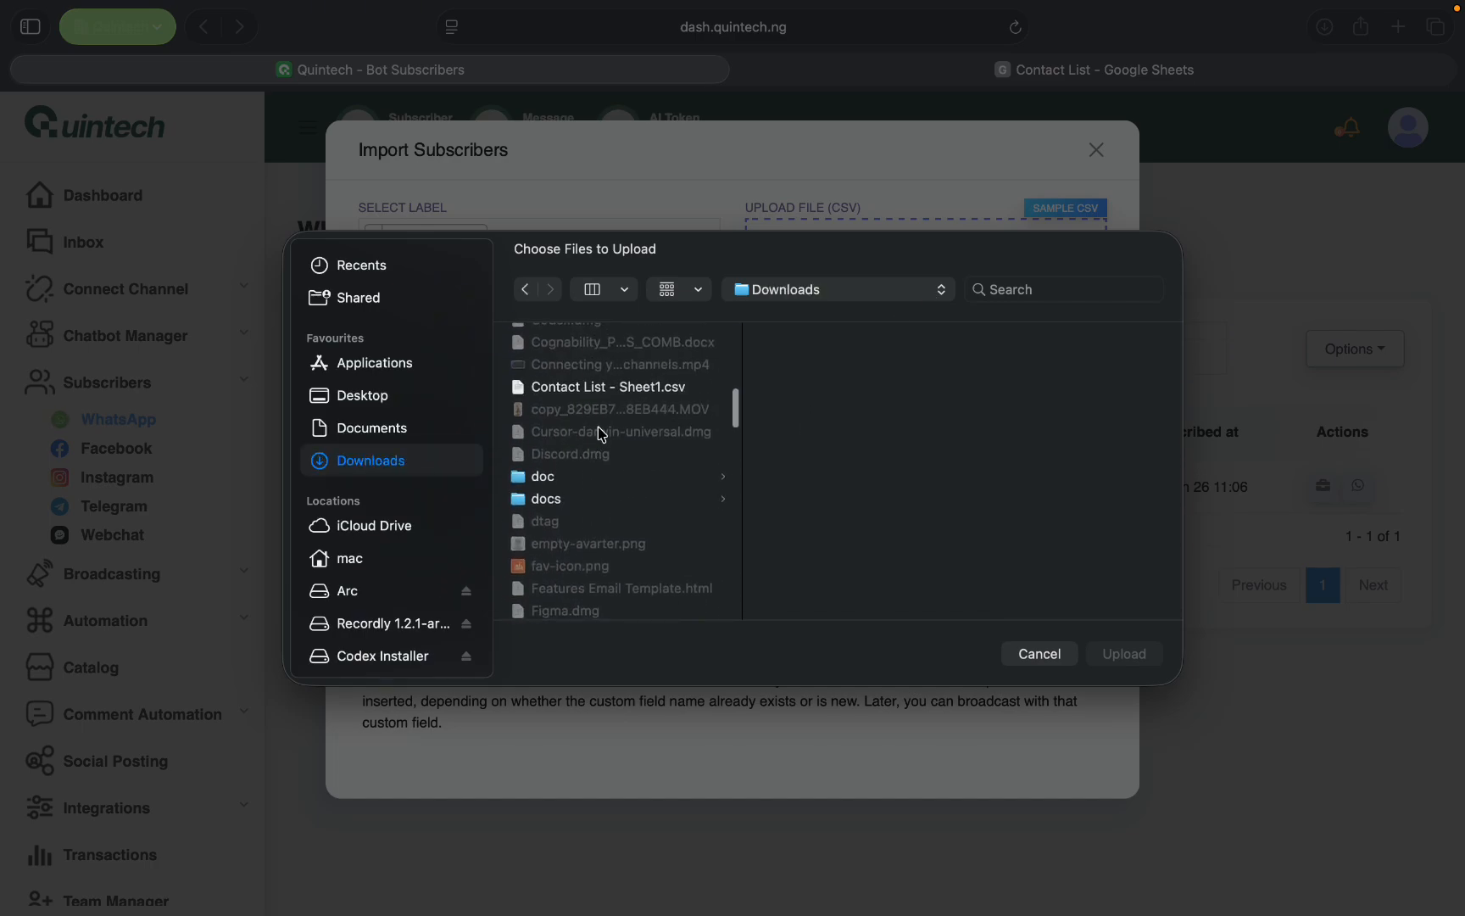
left_click(657, 386)
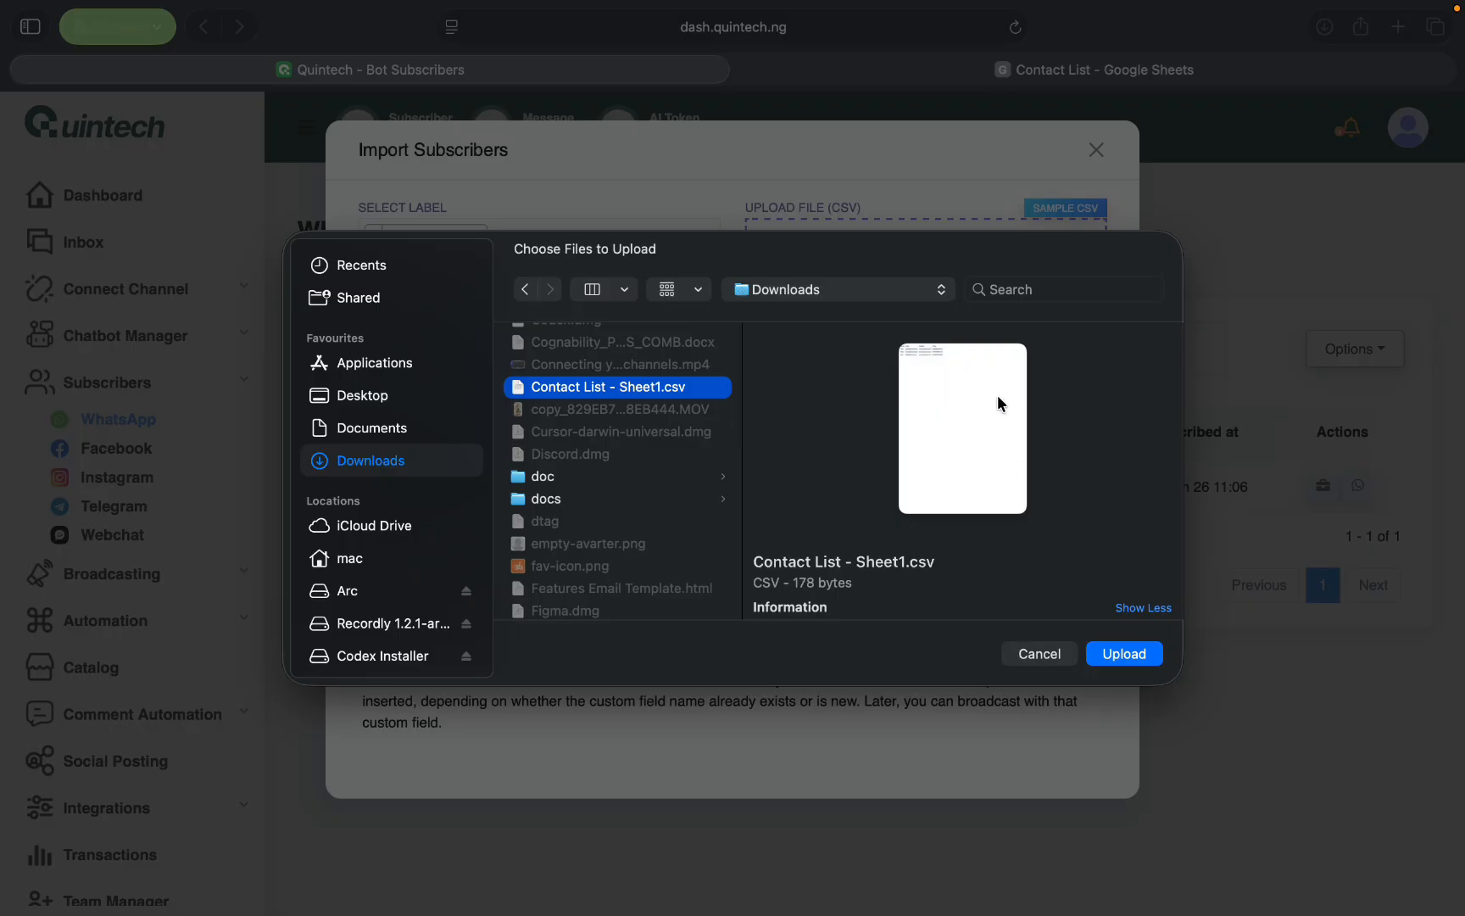
left_click(1142, 657)
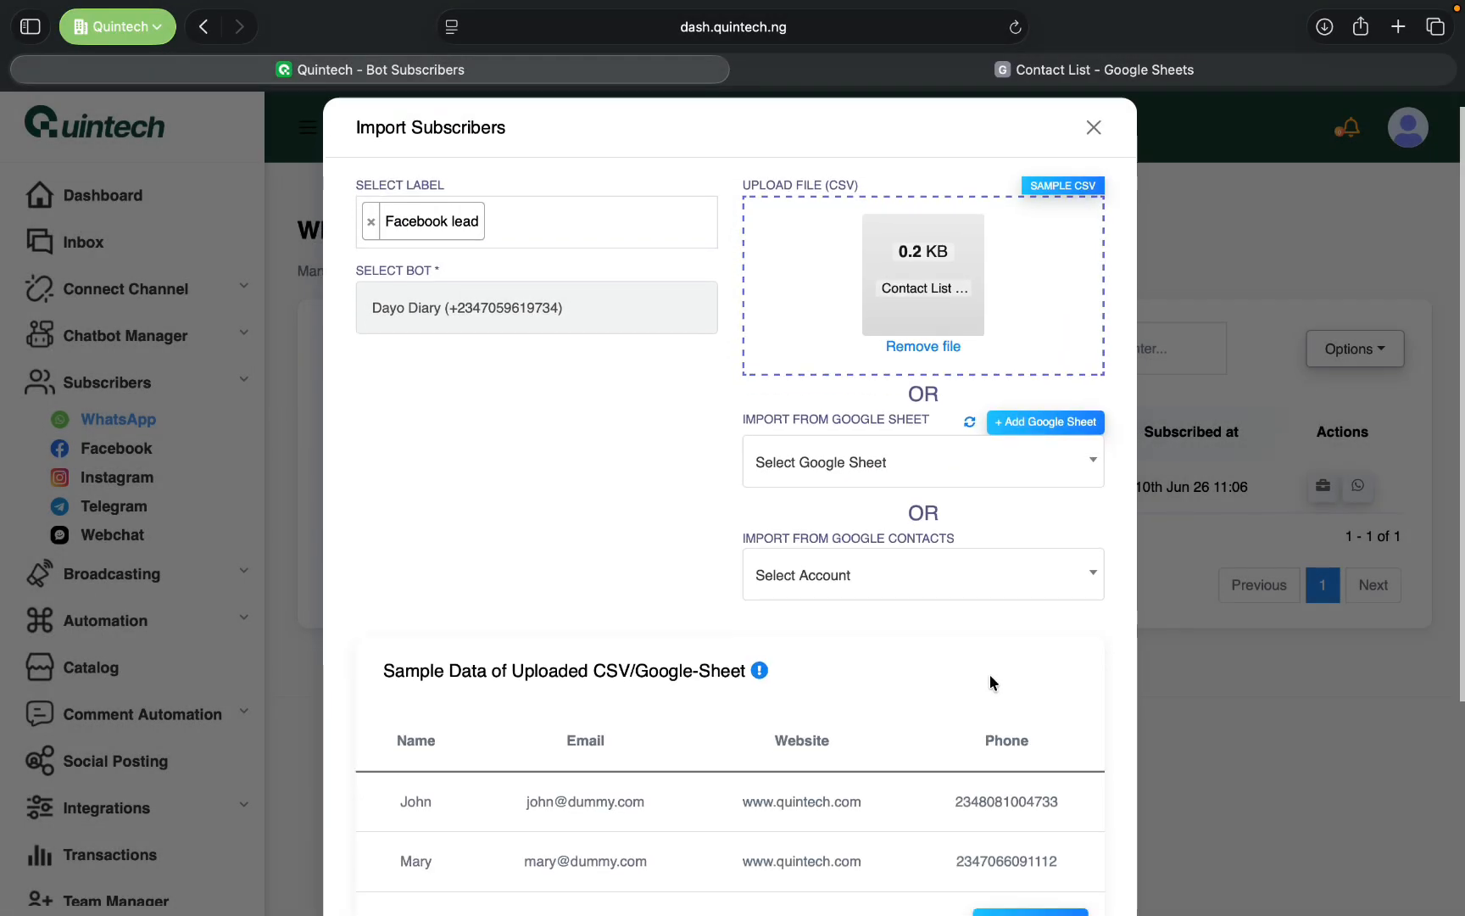
- Compare the import's sample data with the Contact List spreadsheet in Google Sheets, checking its columns and the format of the phone numbers
scroll(989, 674, "down", 2)
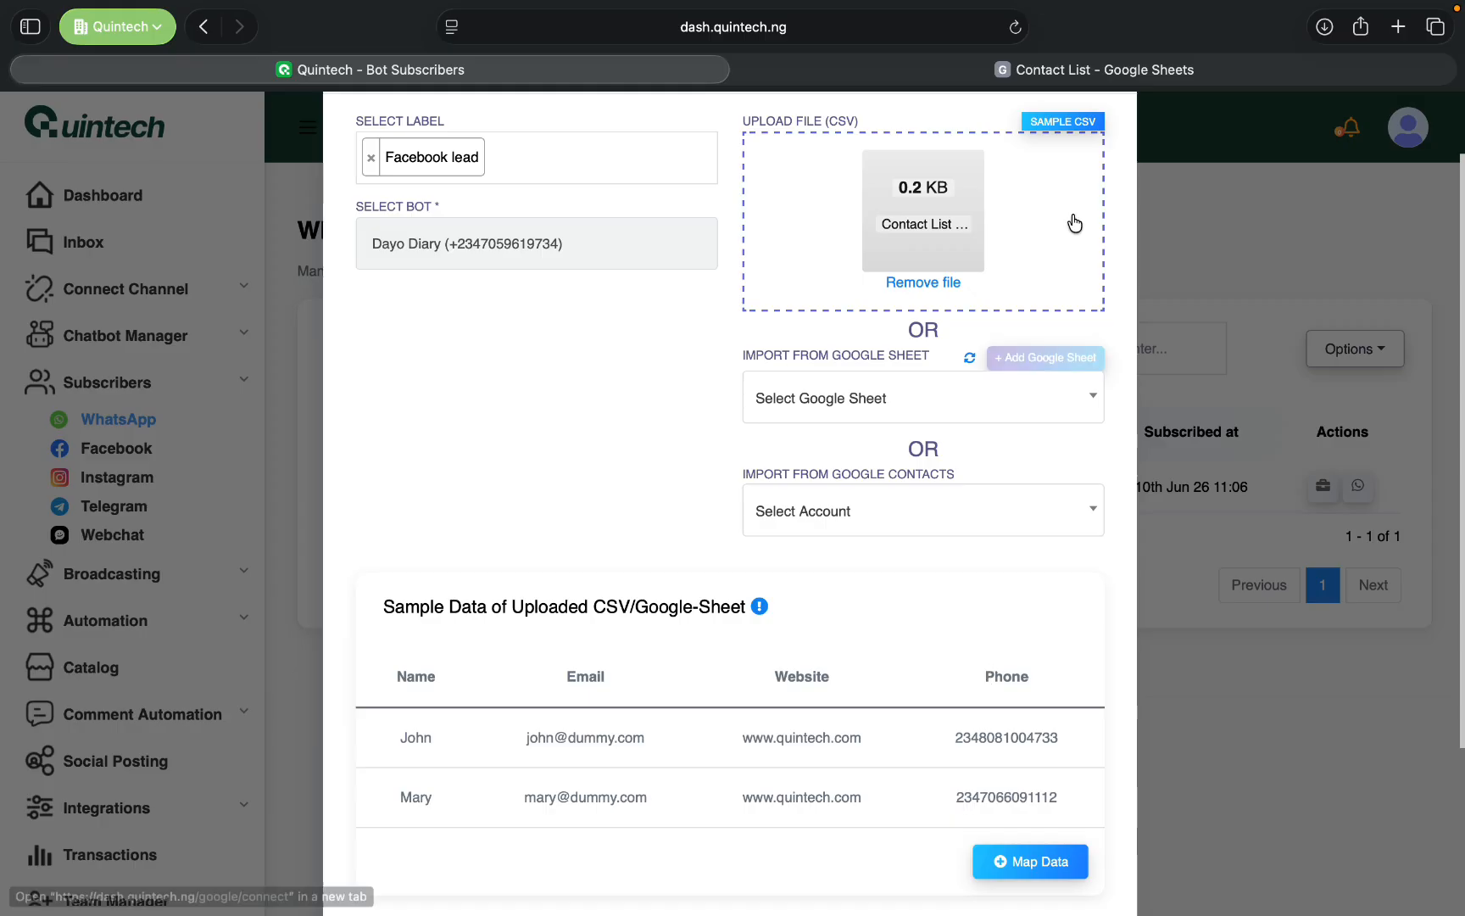
left_click(1115, 72)
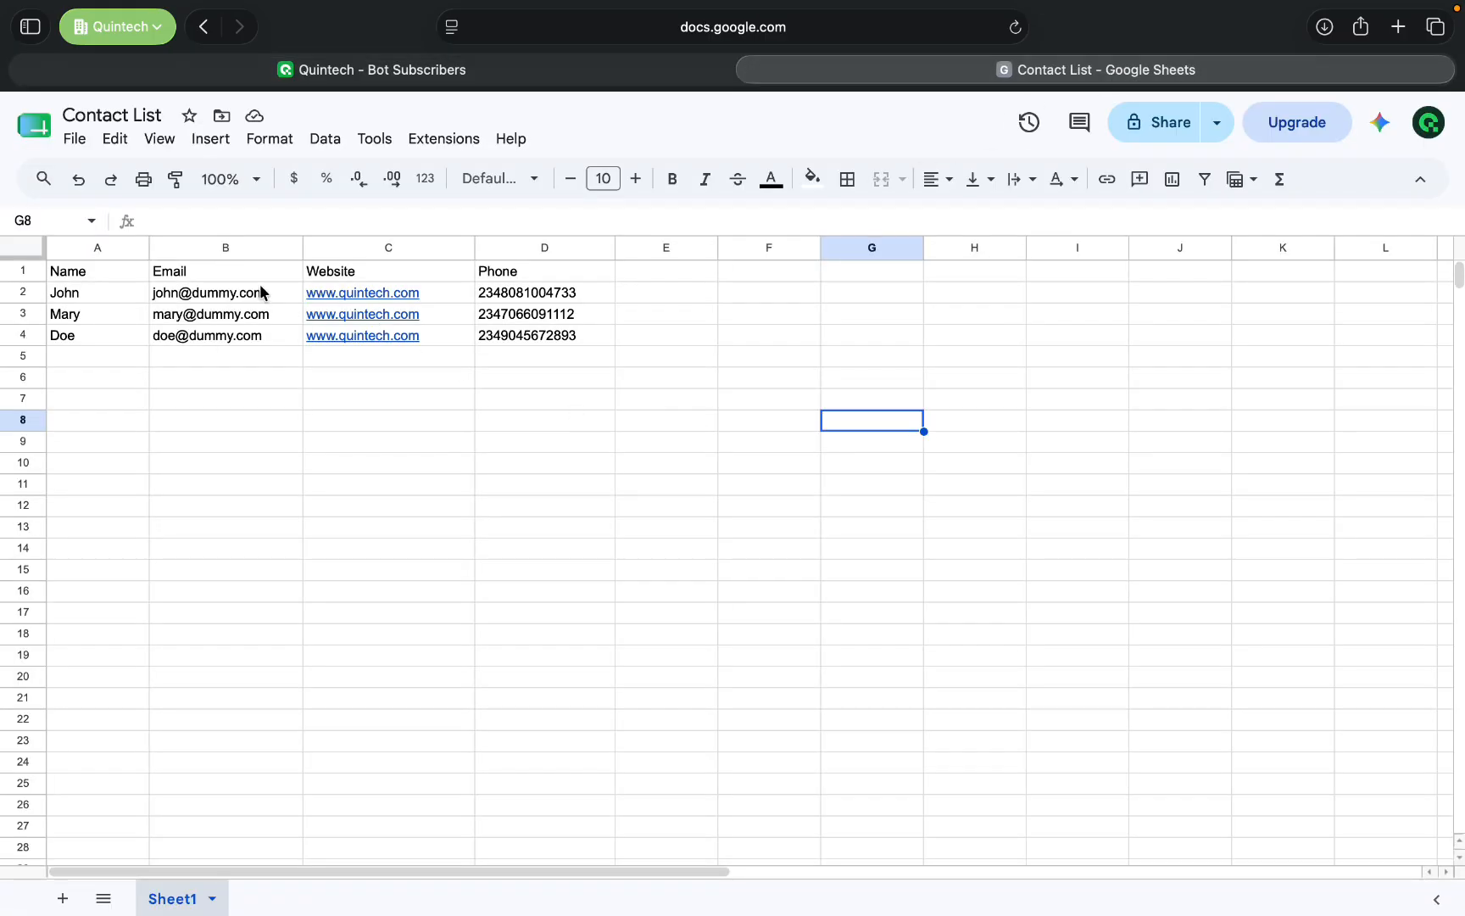
left_click(449, 67)
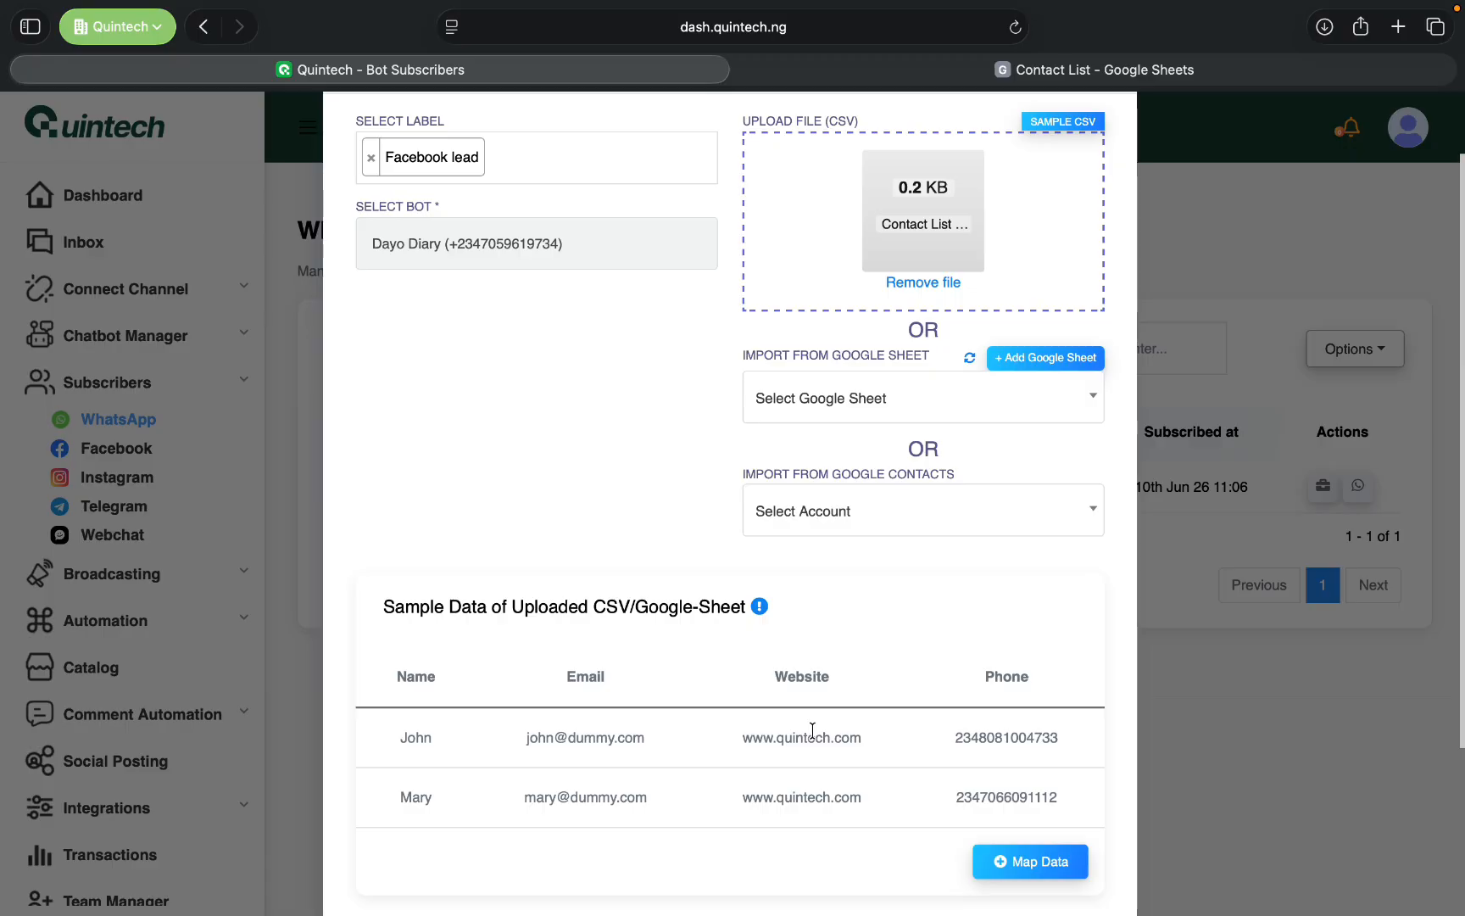
scroll(812, 731, "down", 2)
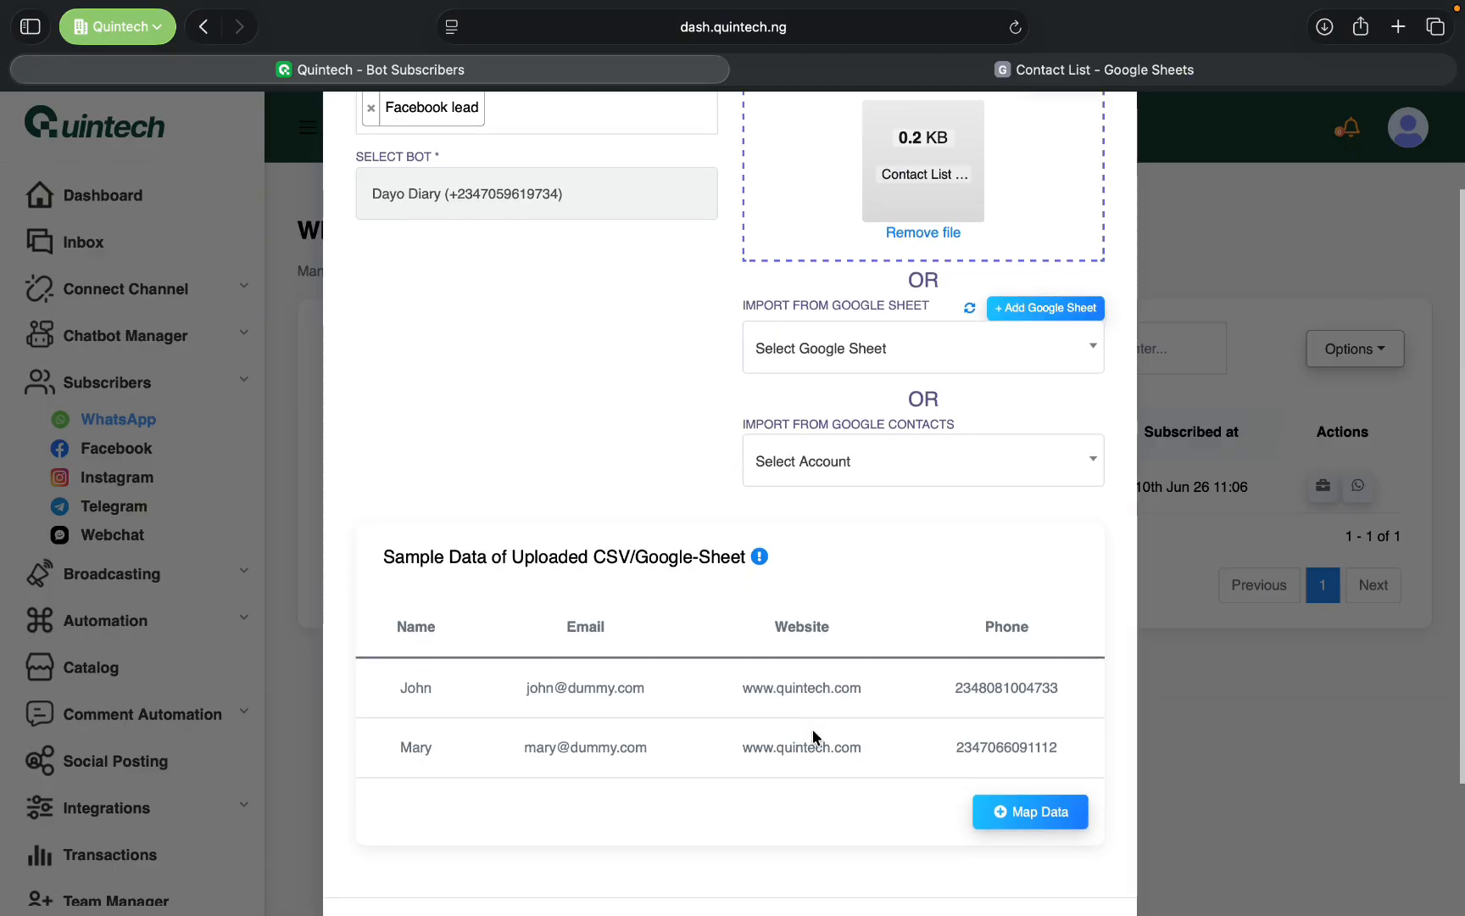
left_click(1222, 75)
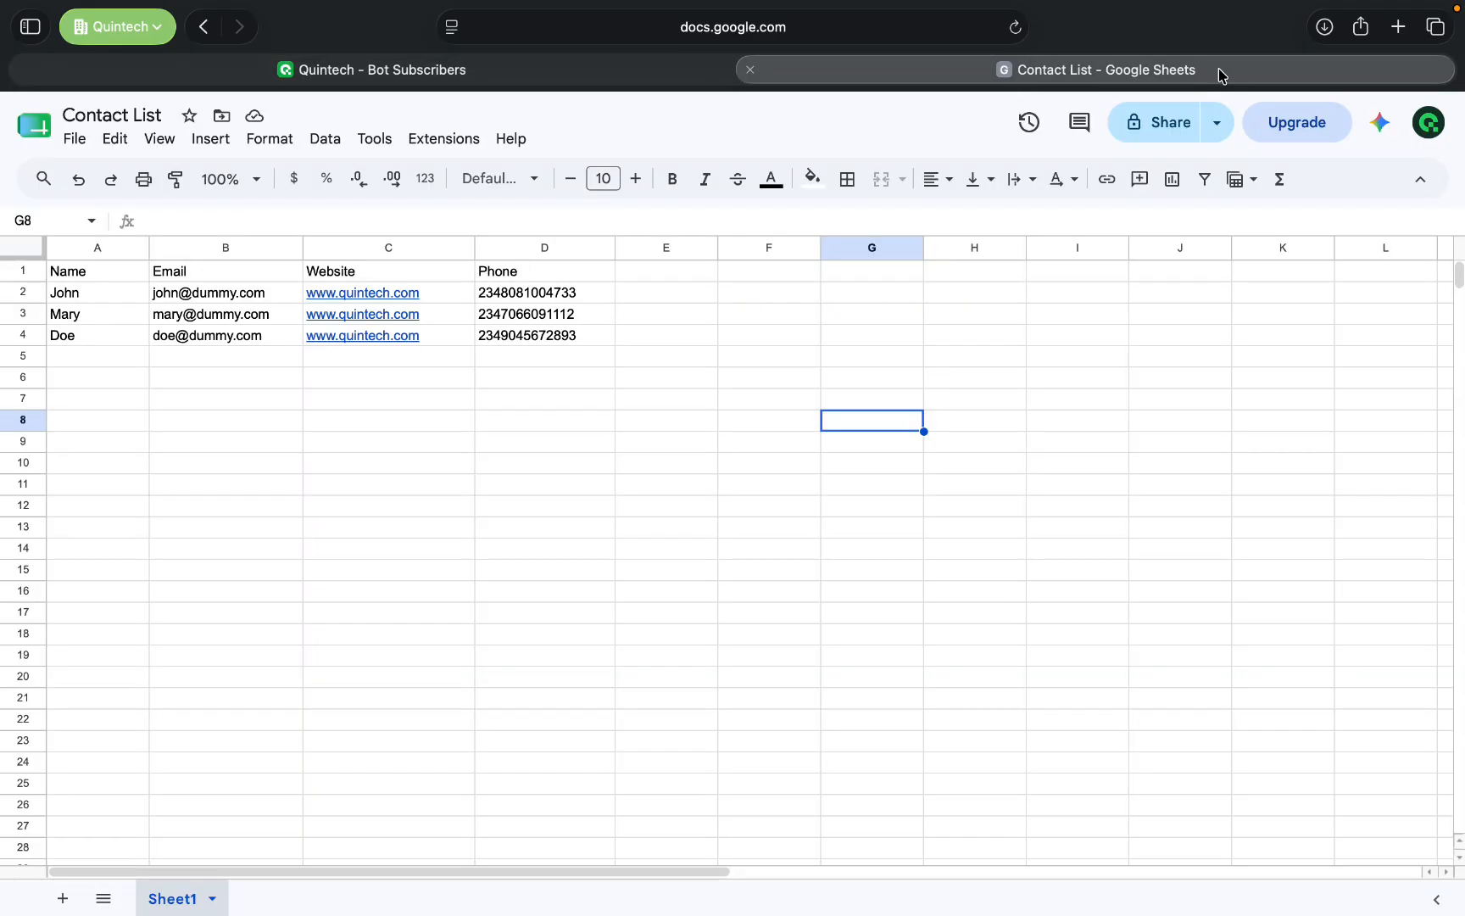
left_click(588, 82)
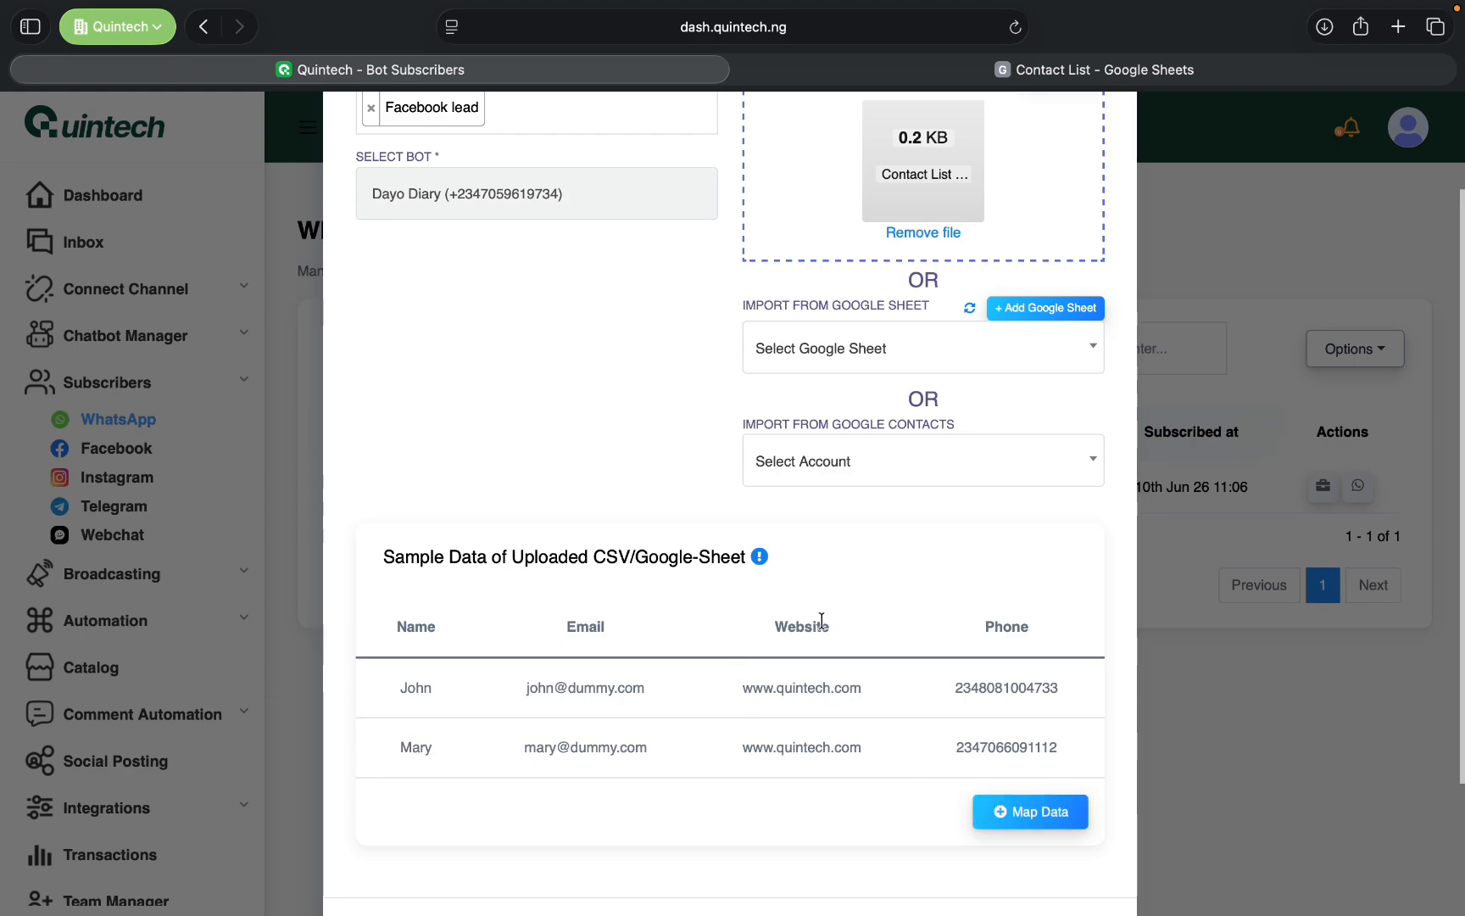
scroll(822, 619, "up", 2)
scroll(685, 472, "up", 2)
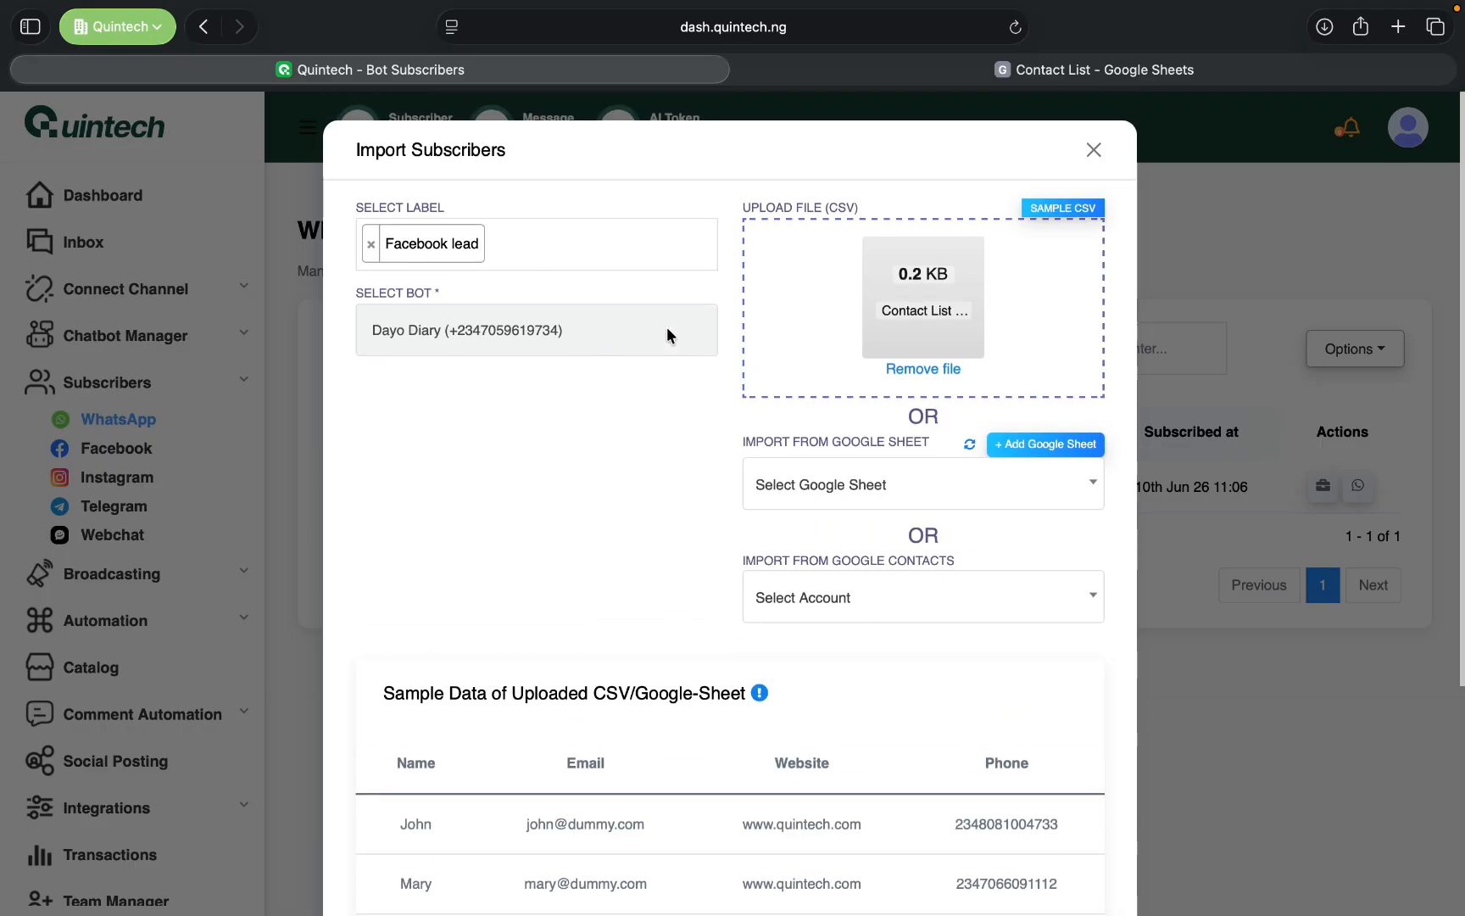
scroll(900, 526, "down", 5)
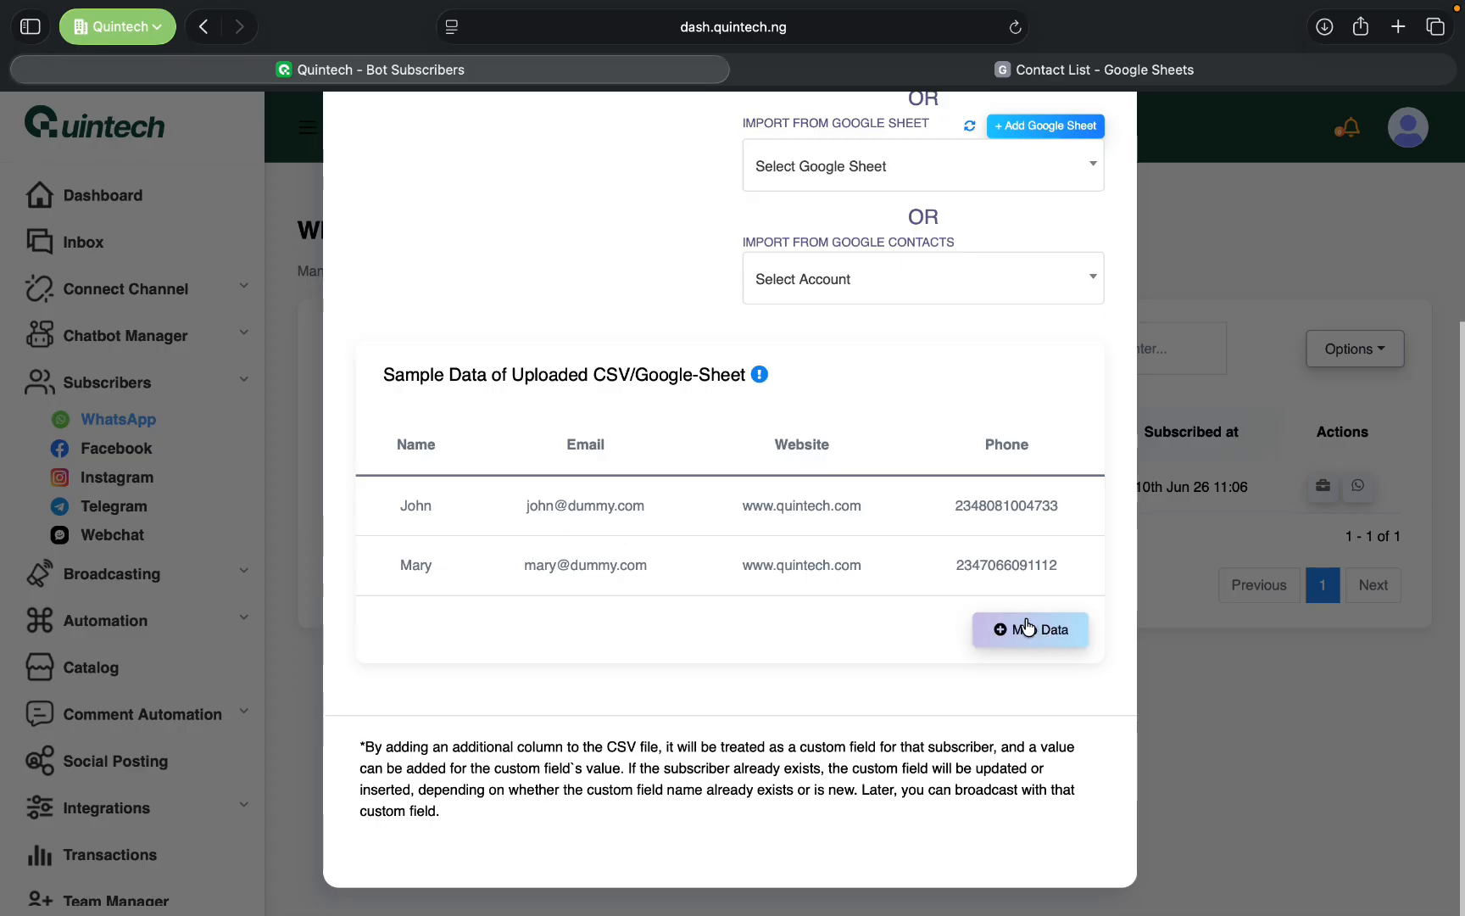
left_click(1029, 628)
left_click(856, 69)
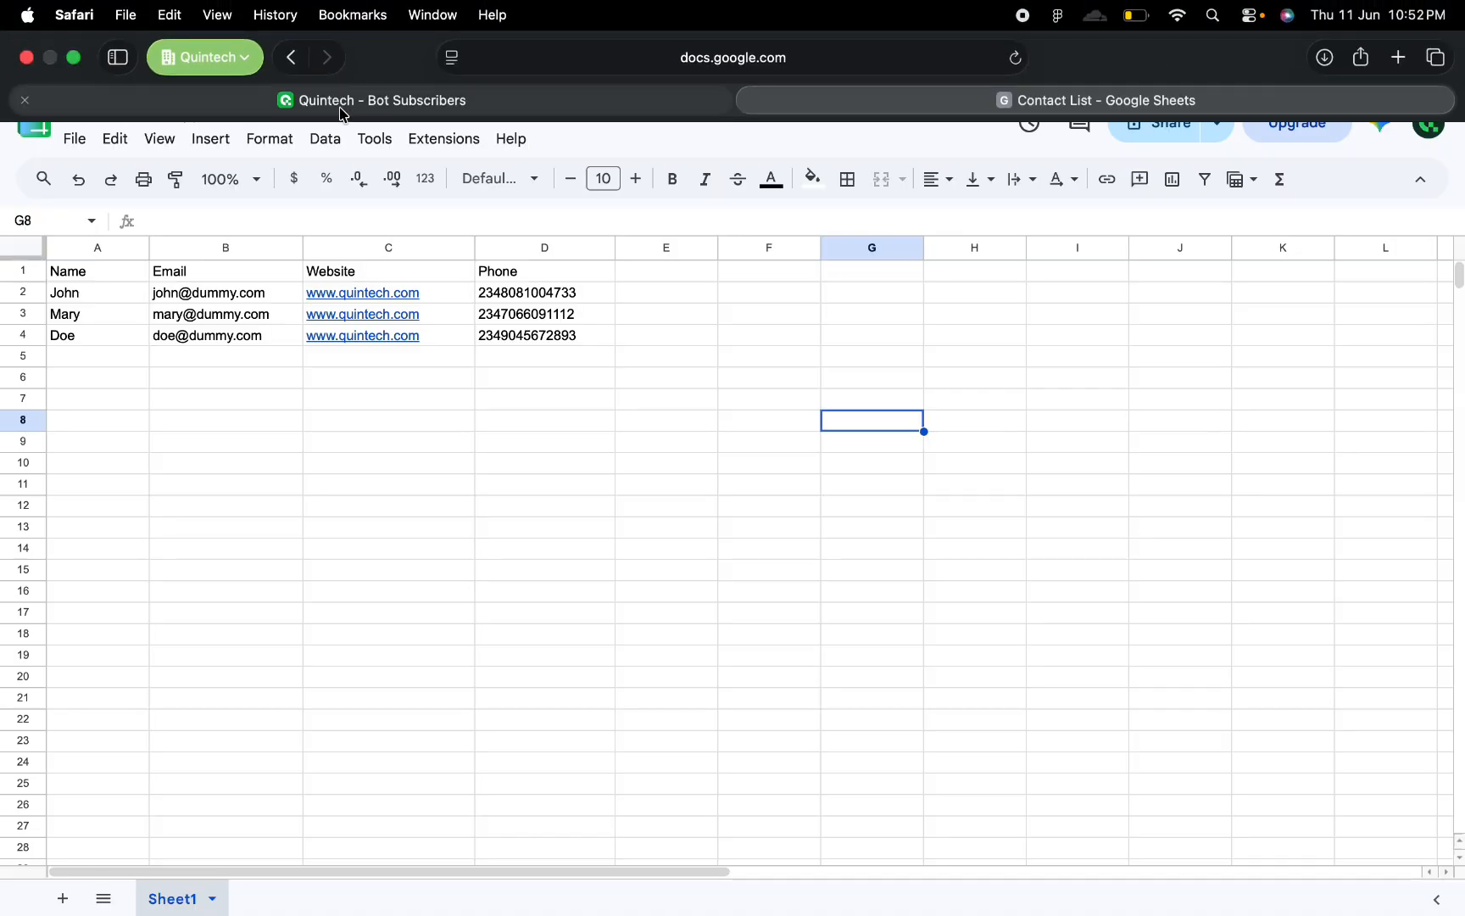
left_click(343, 69)
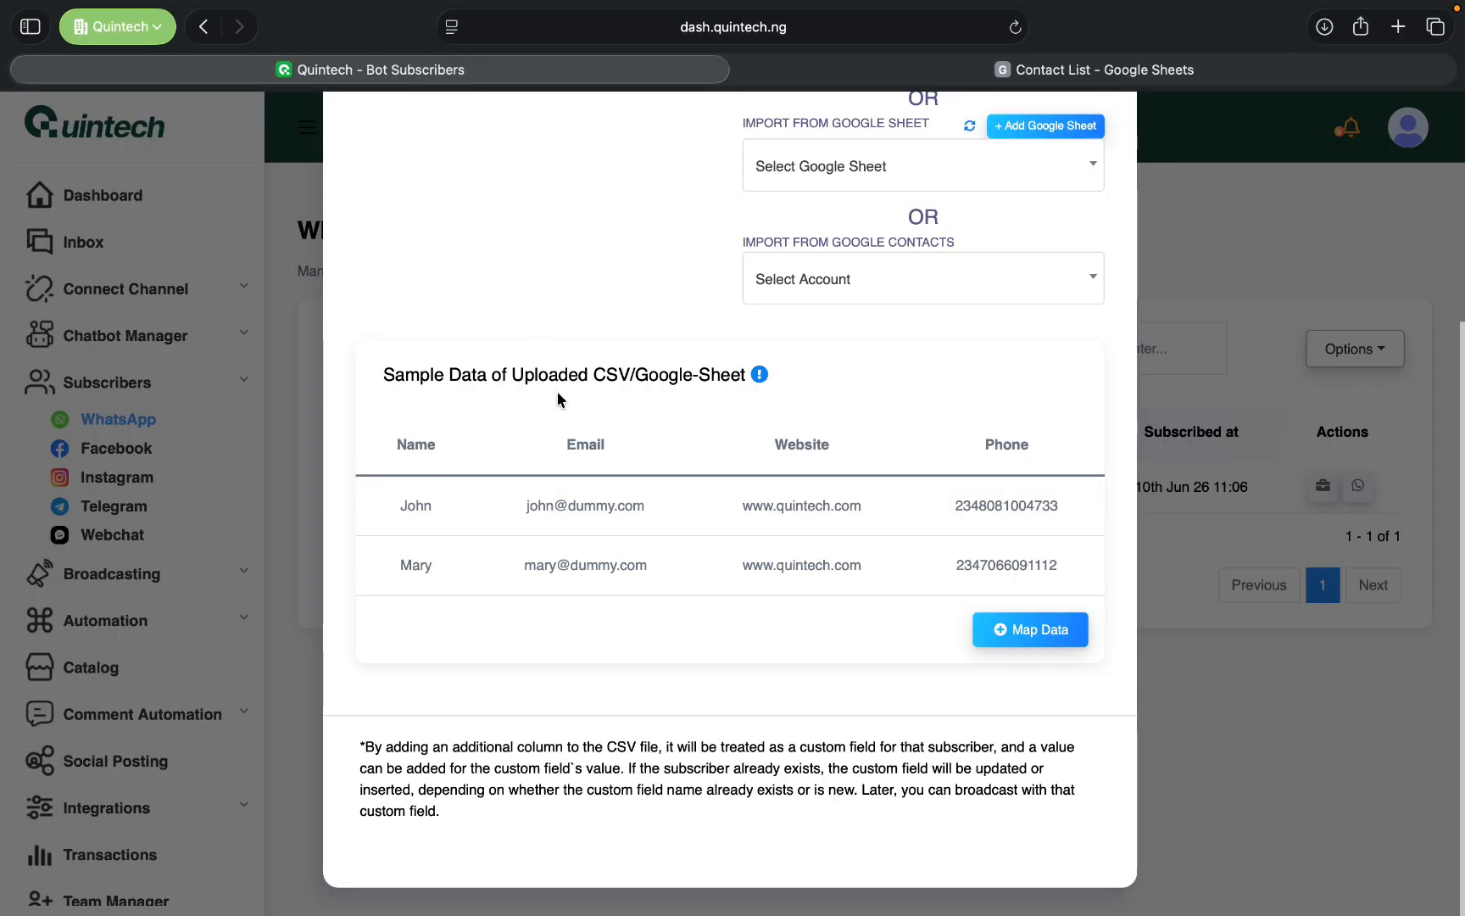
left_click(991, 642)
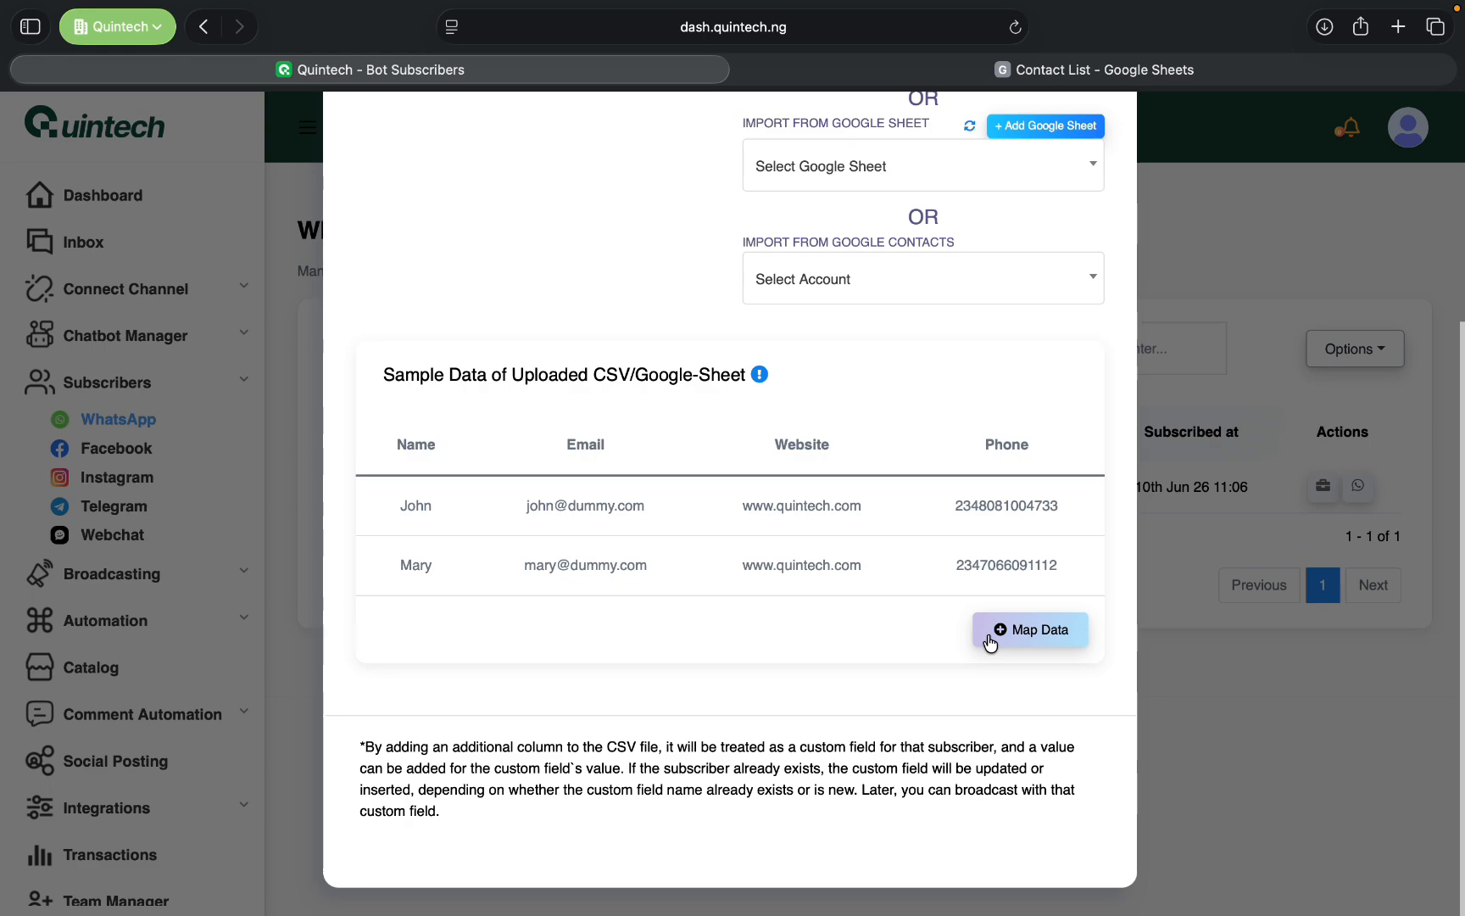
left_click(1087, 72)
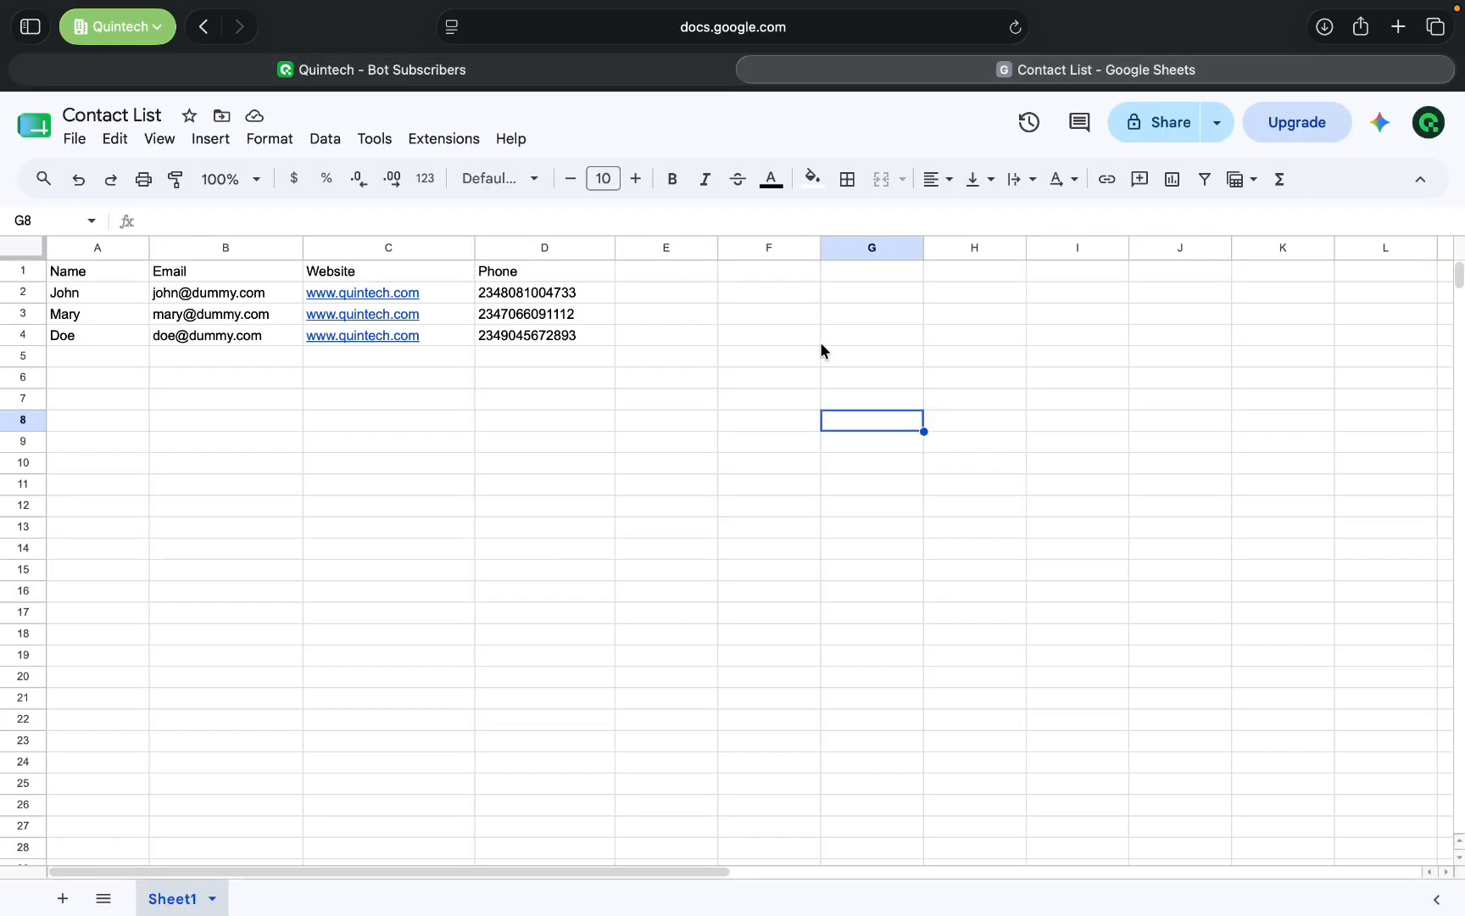
left_click(710, 339)
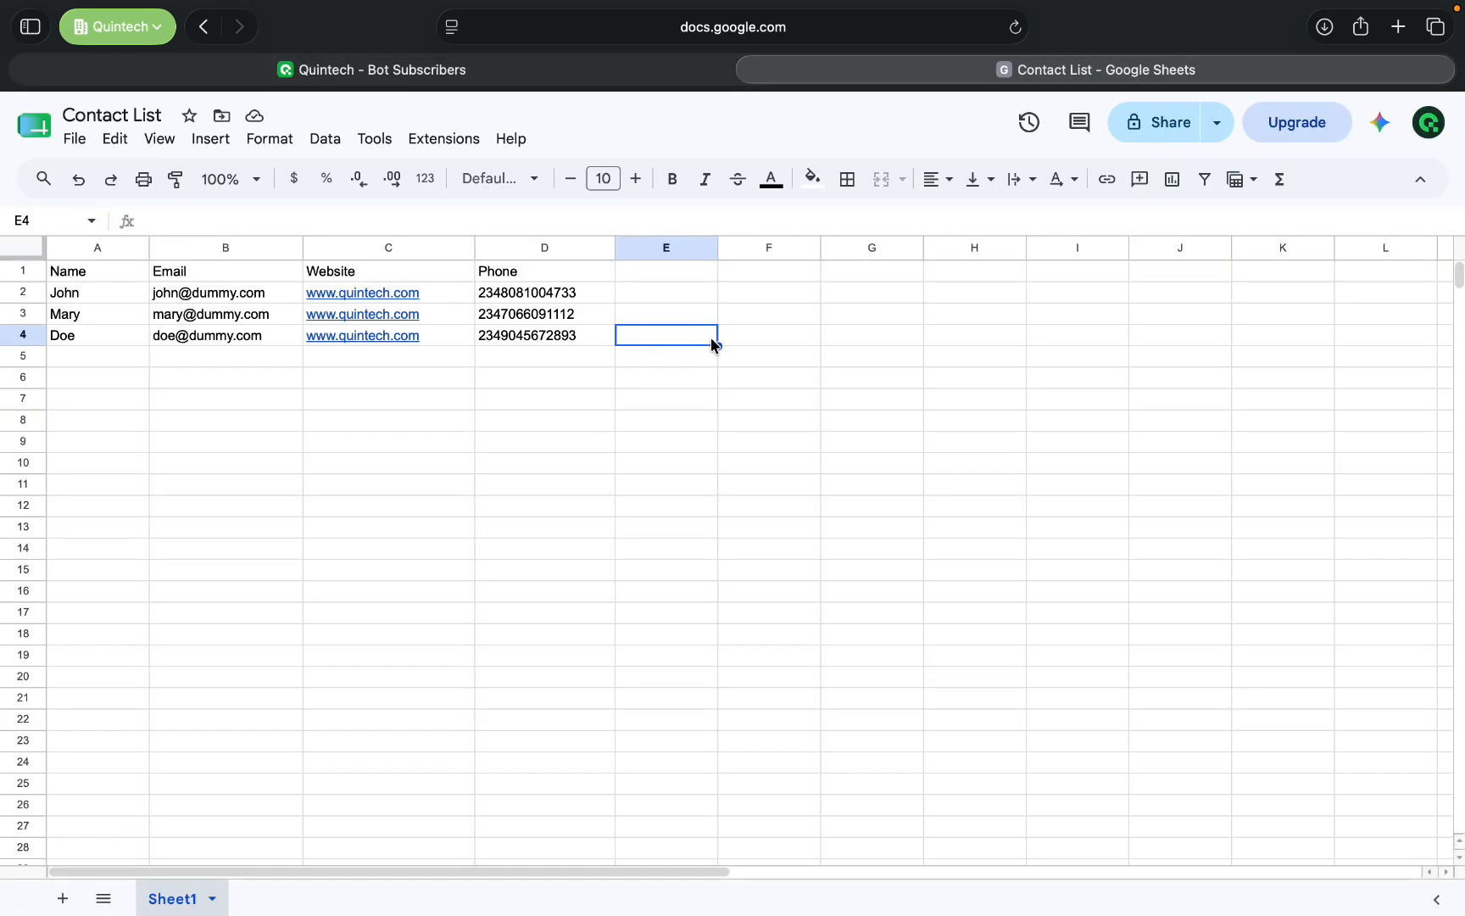
left_click(507, 297)
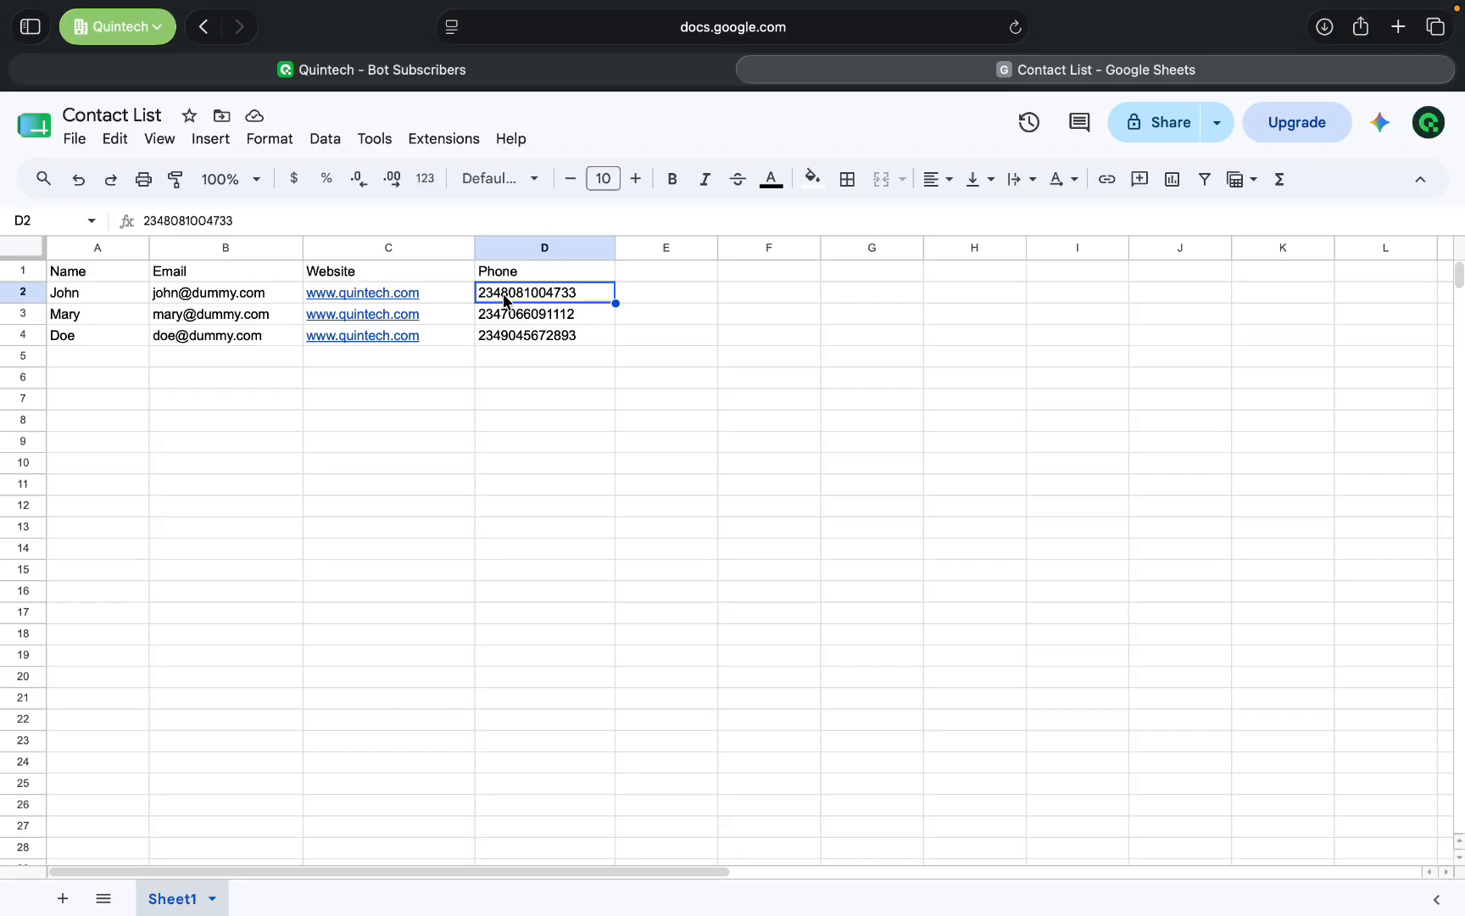
- Return to Quintech and add a data mapping from the file header Name to the Subscriber Name field
left_click(378, 70)
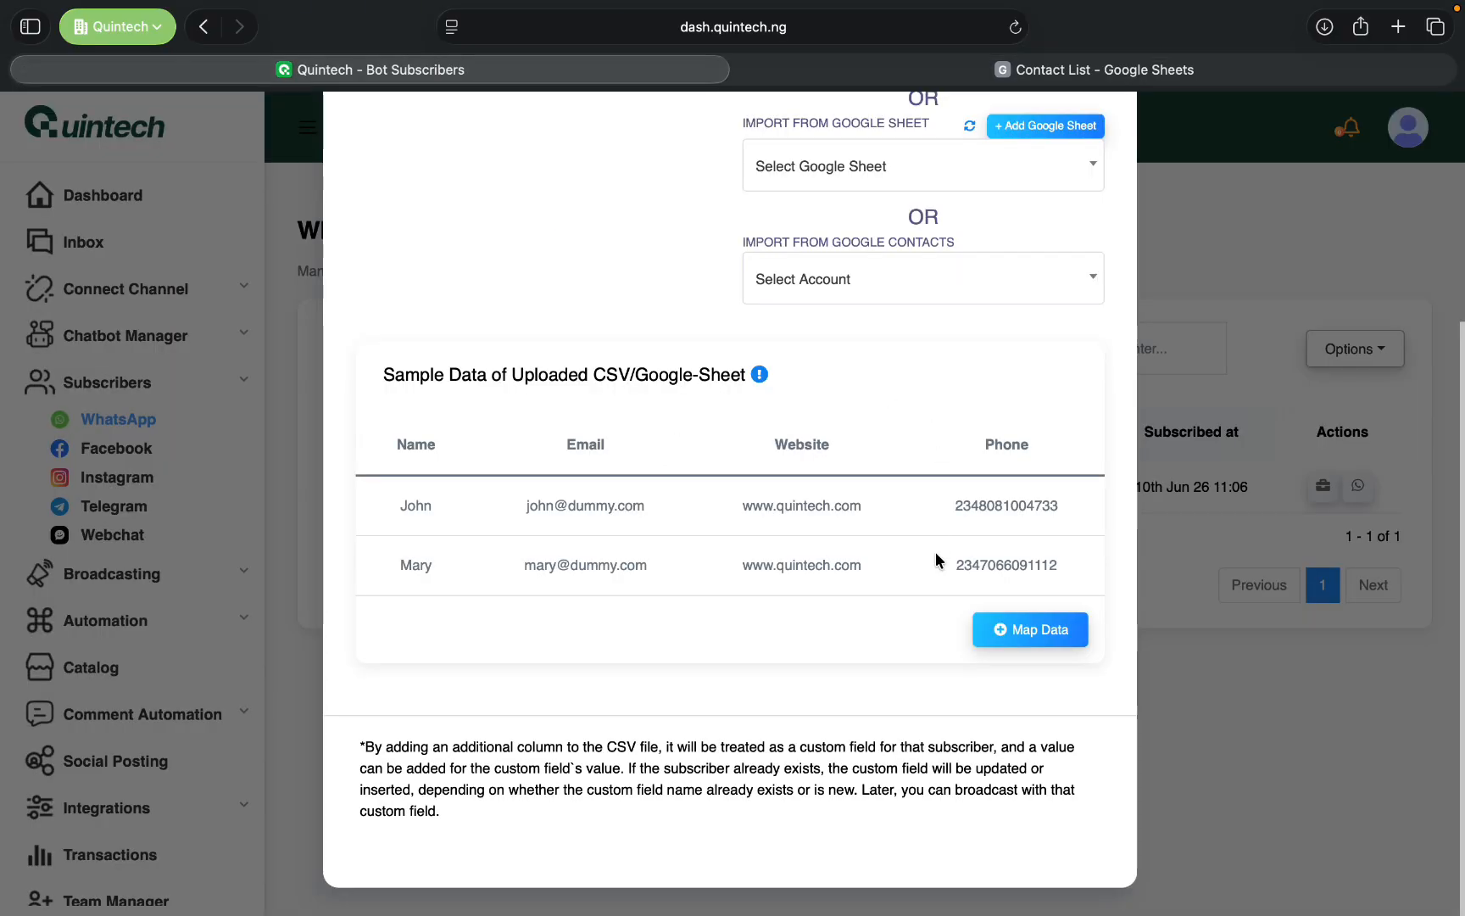
left_click(1046, 639)
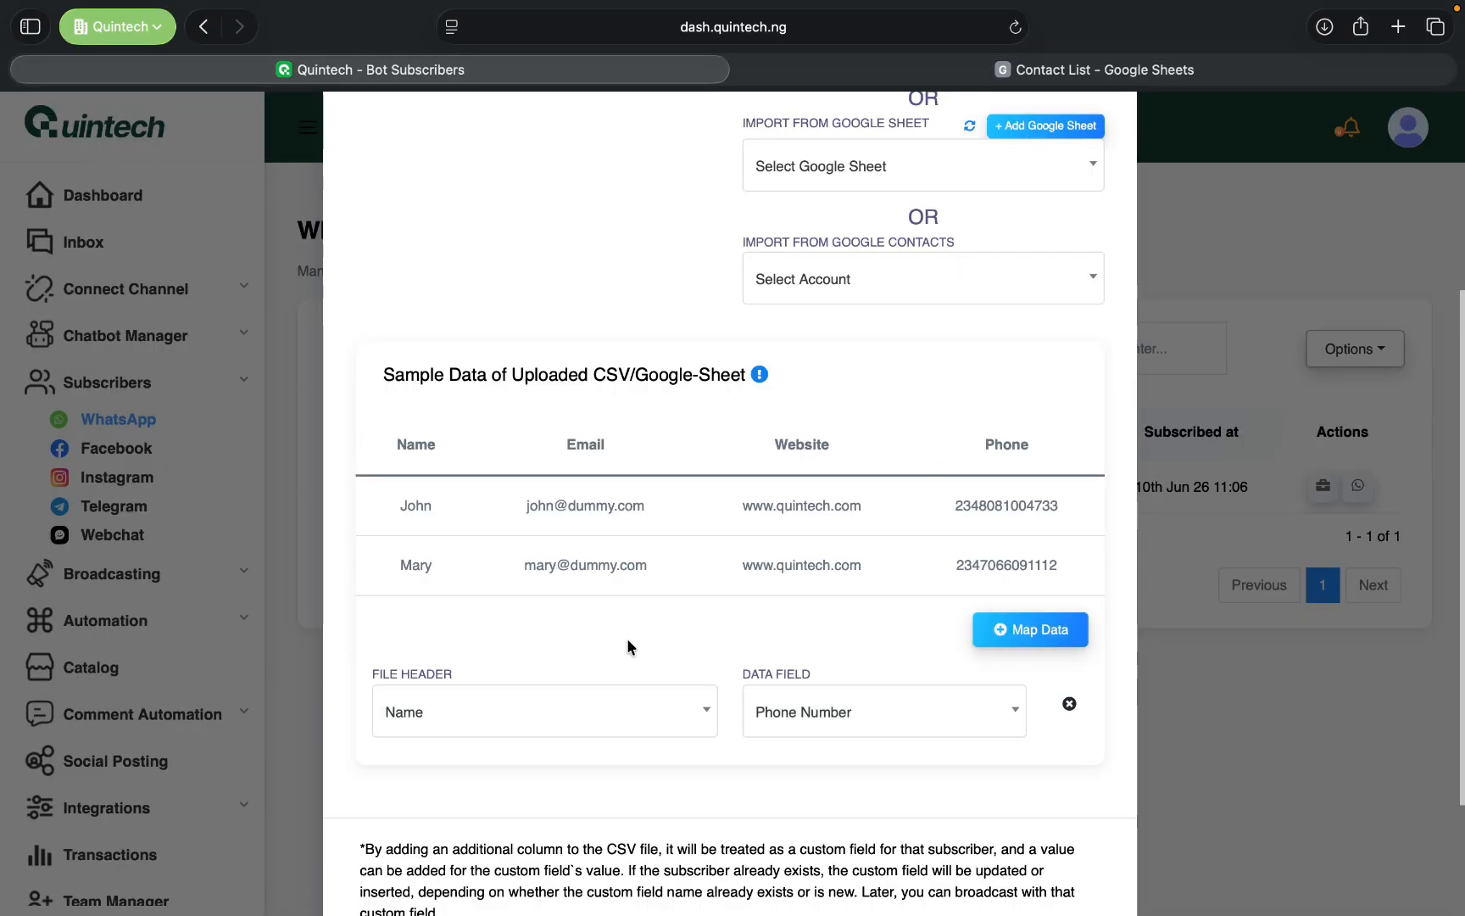
scroll(551, 708, "down", 2)
left_click(634, 672)
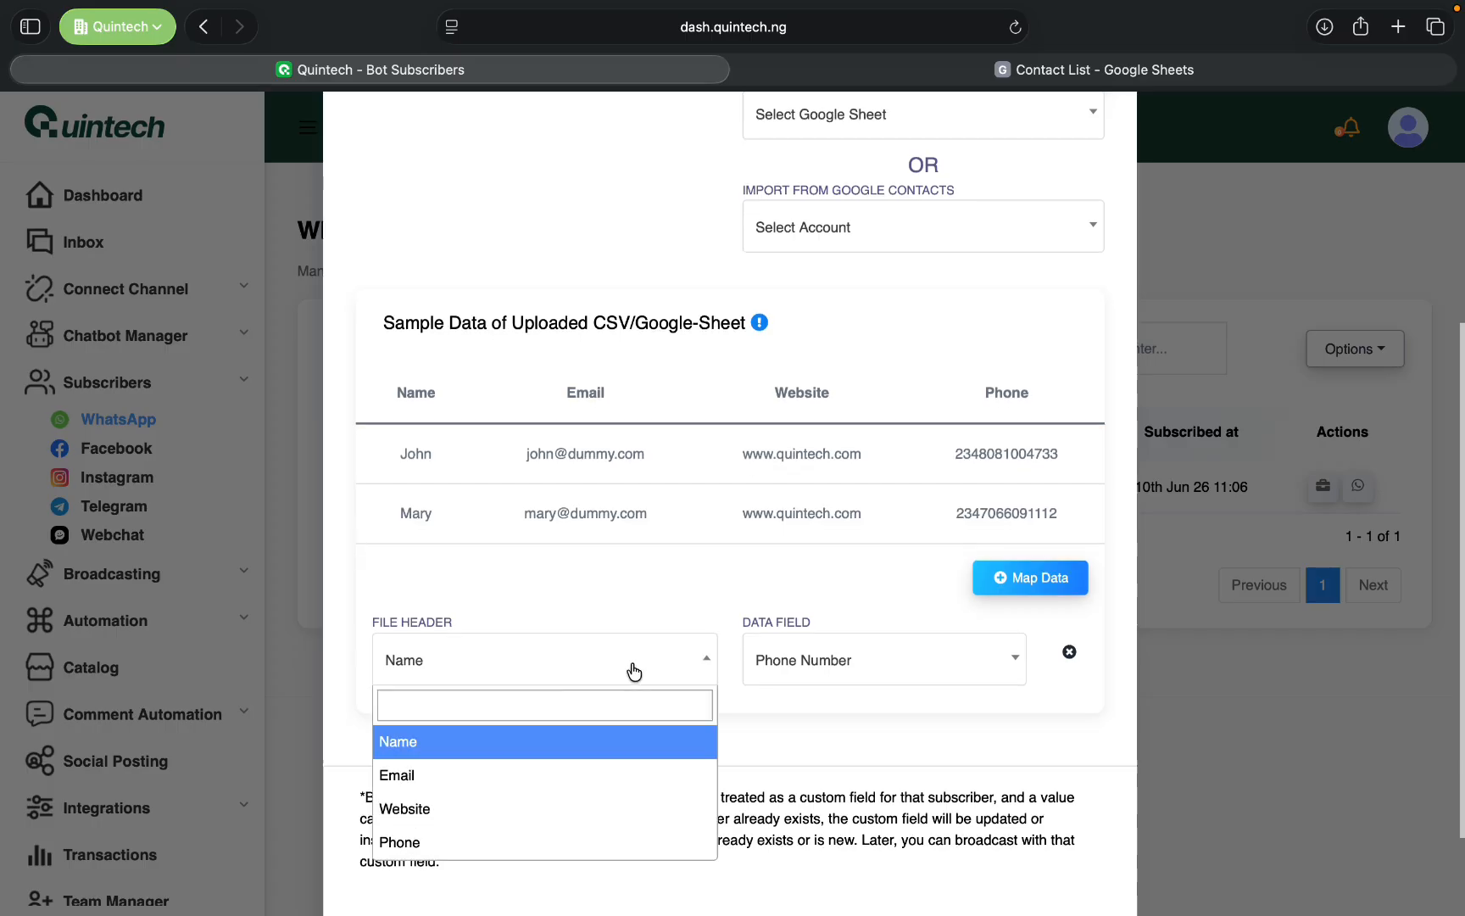
left_click(442, 744)
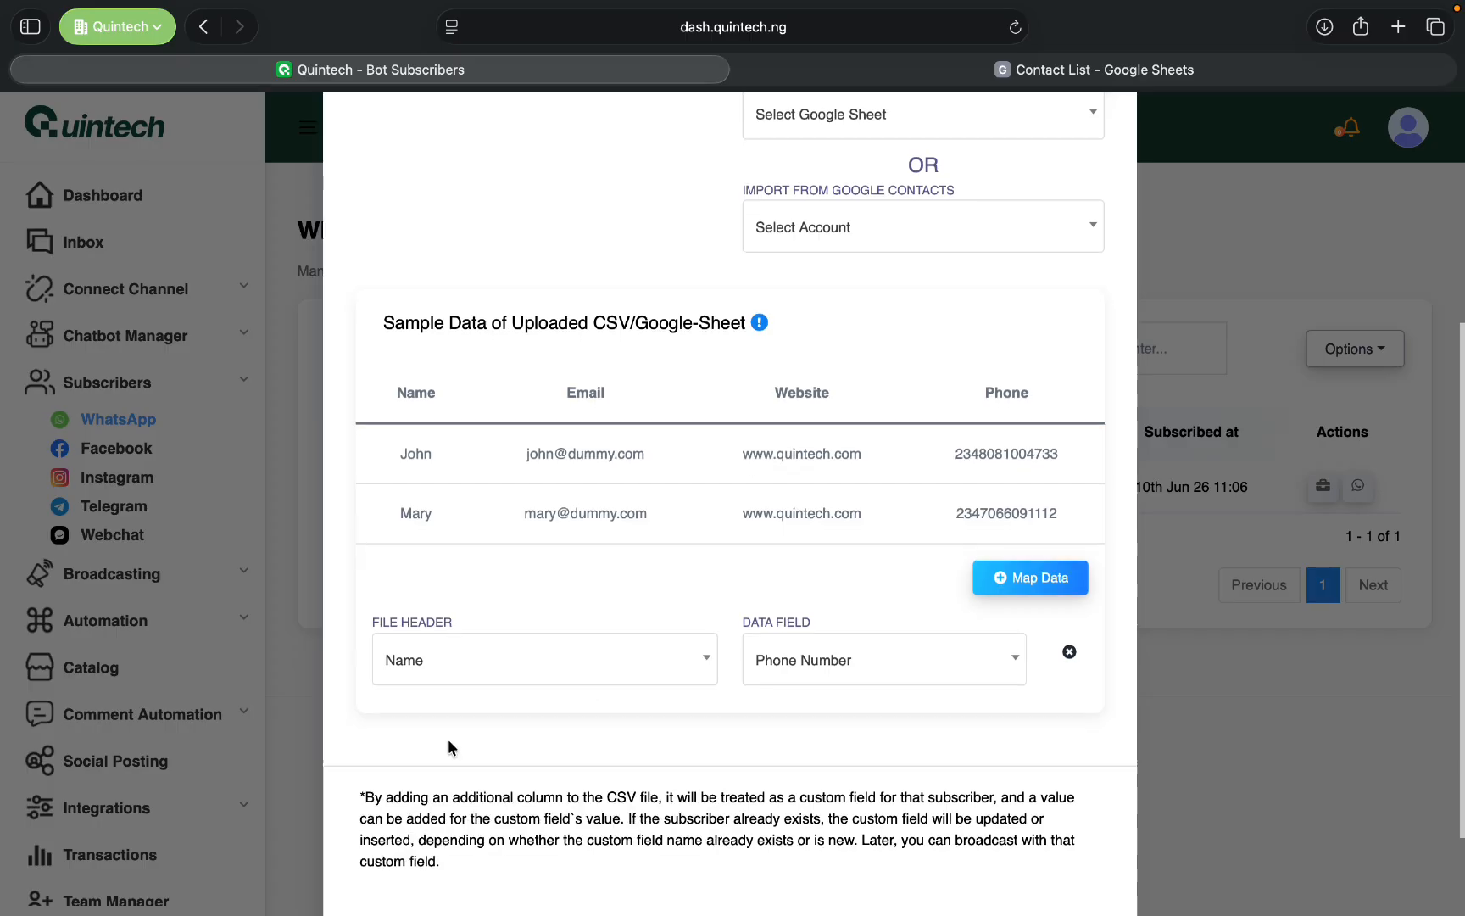
left_click(839, 658)
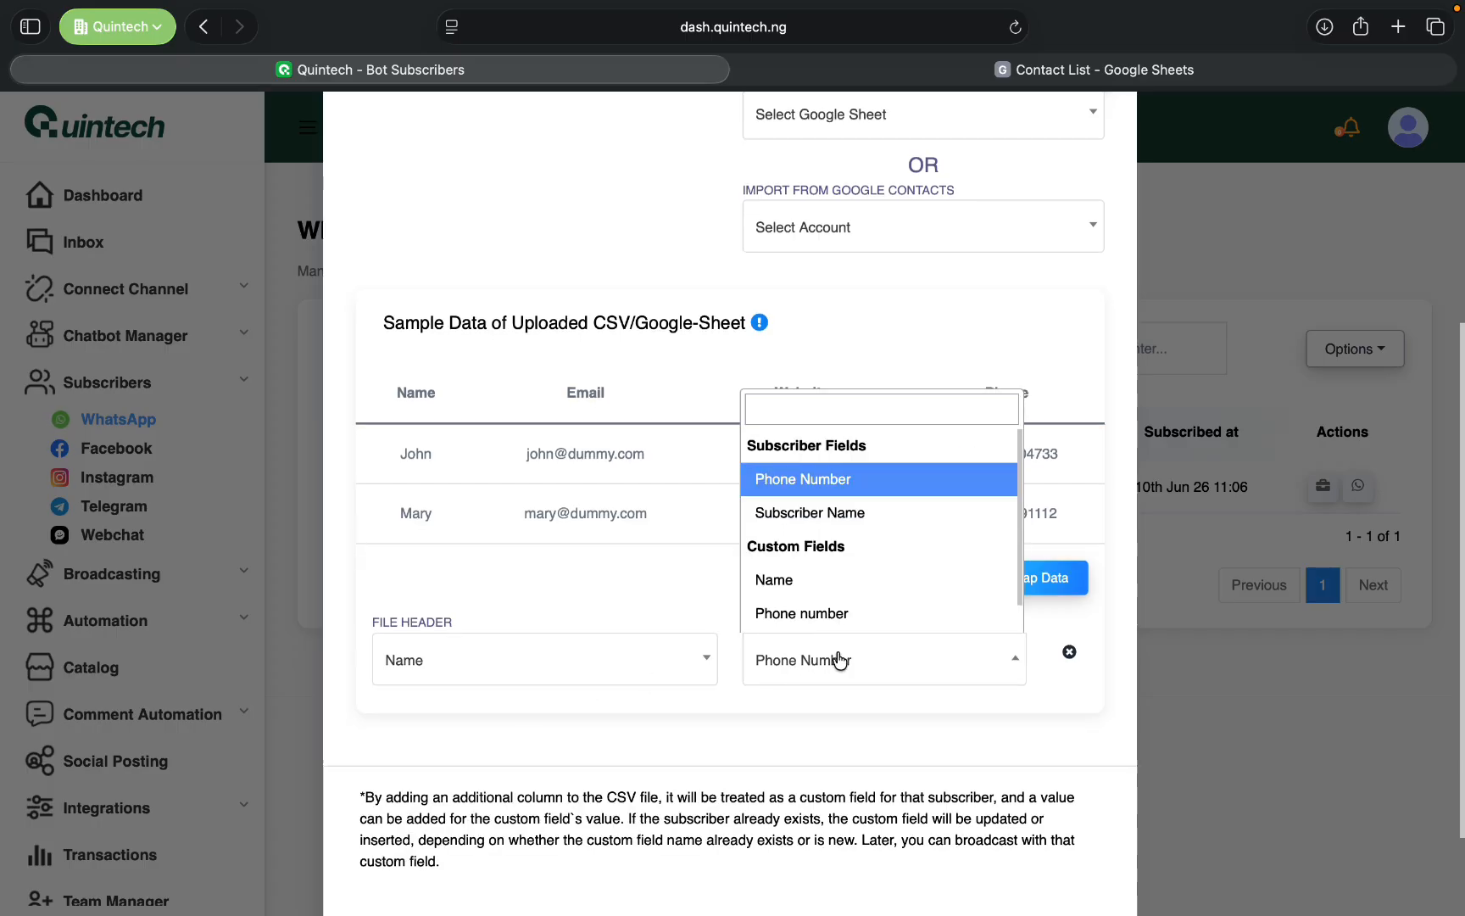
left_click(813, 587)
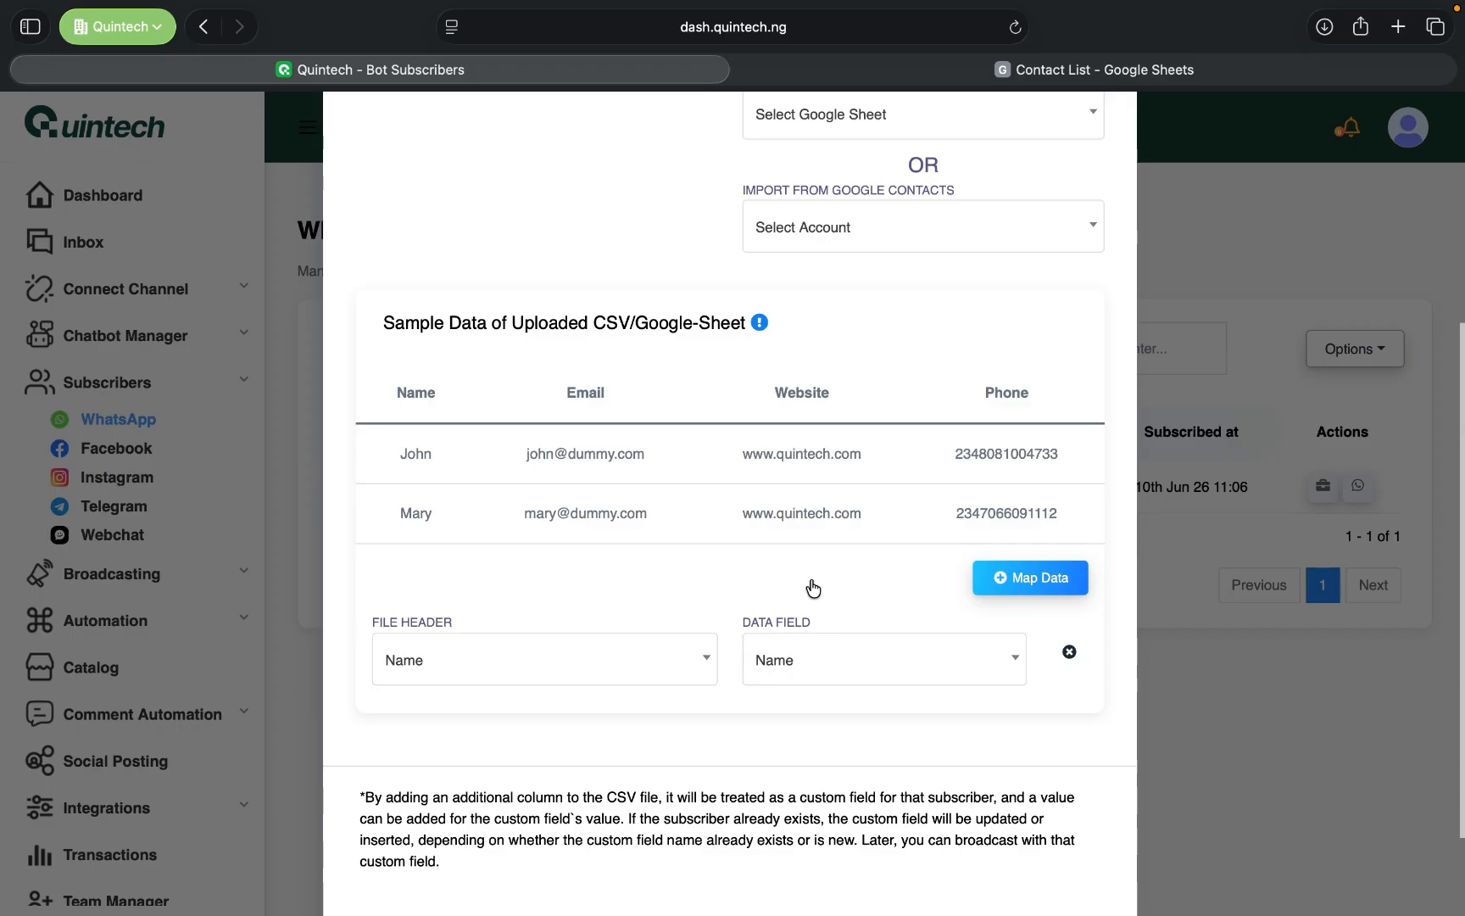
left_click(803, 668)
left_click(844, 512)
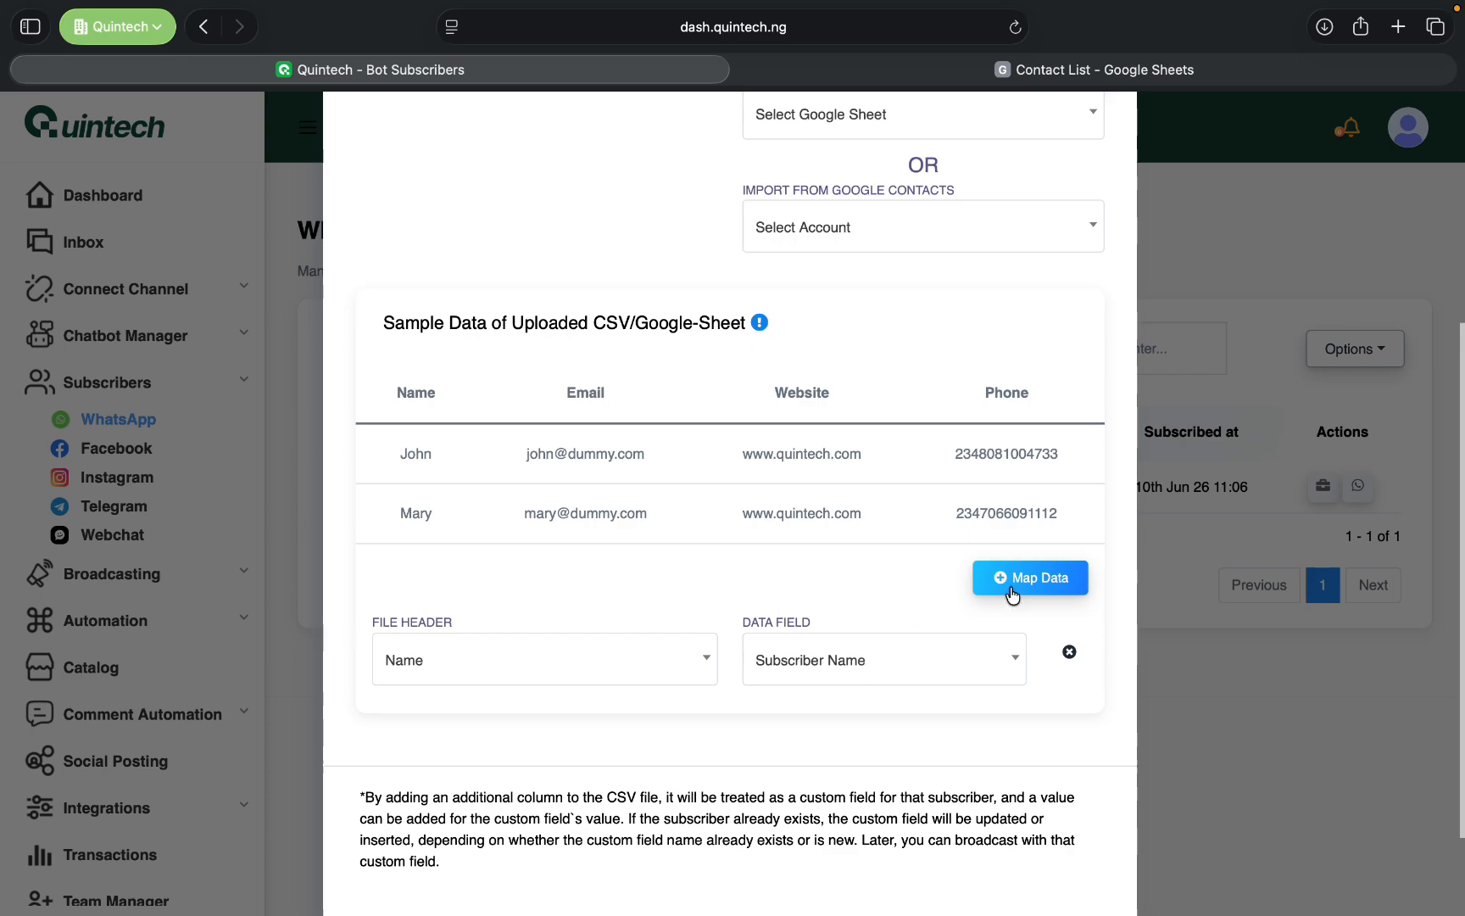
- Add a second data mapping and set its file header to Email
scroll(1018, 593, "down", 2)
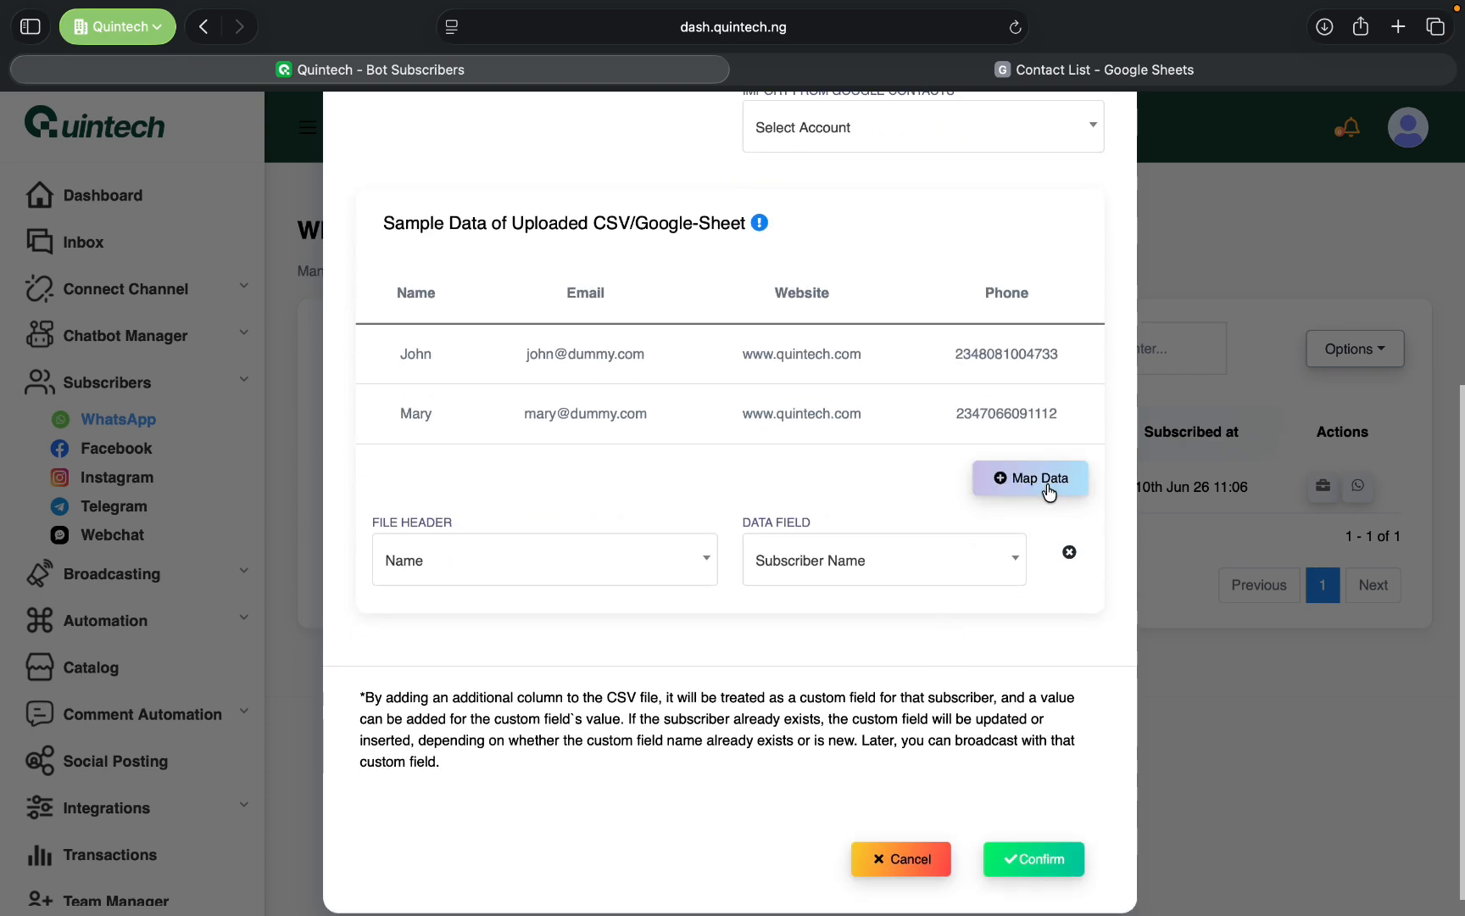
left_click(1049, 491)
left_click(583, 651)
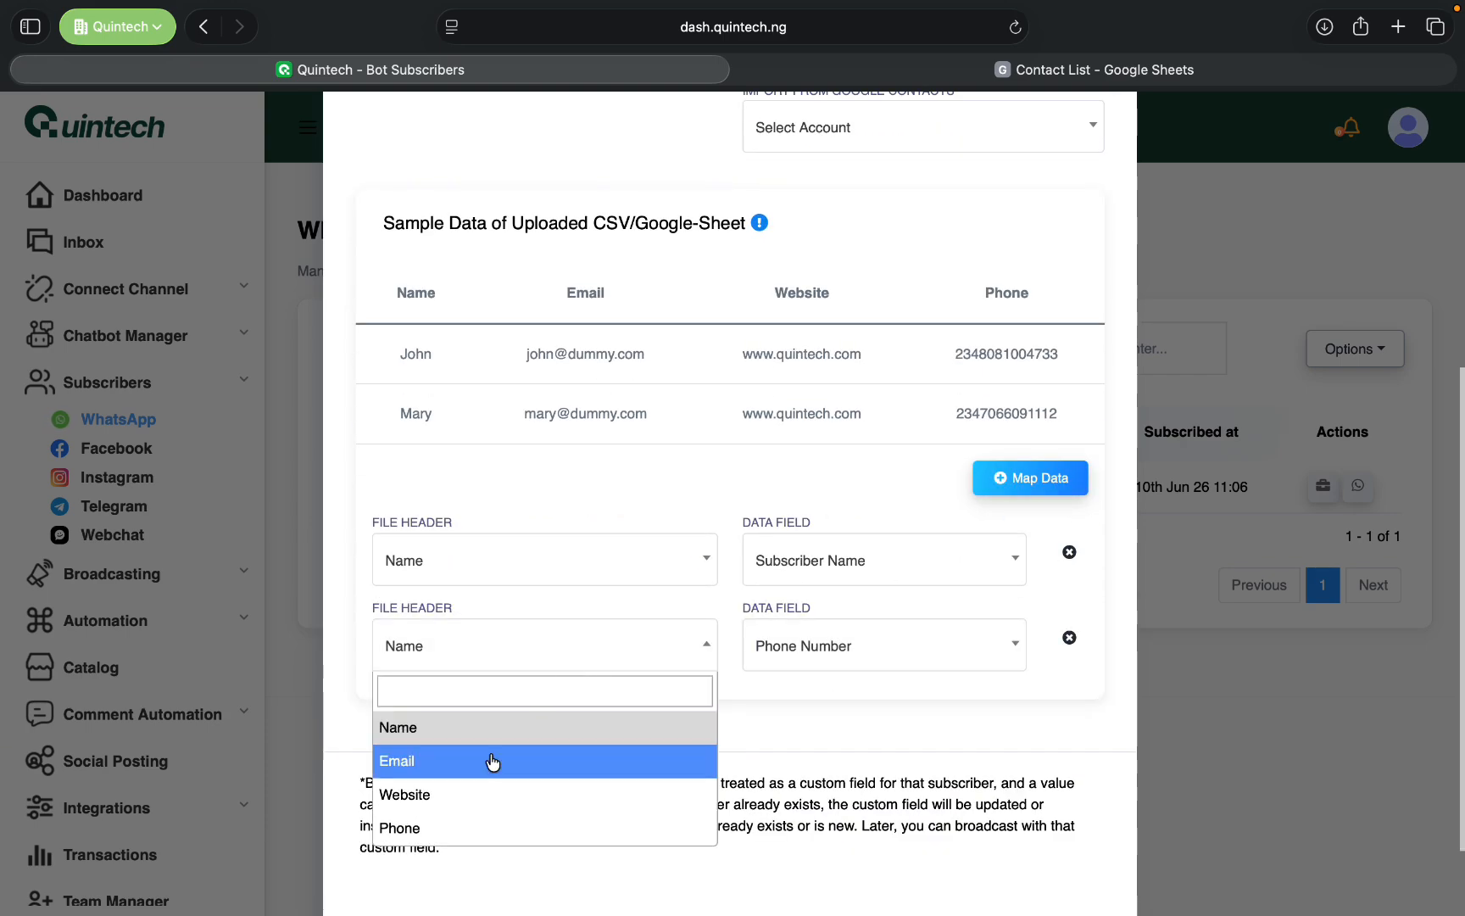
left_click(493, 762)
- Look through the subscriber and custom data fields of the second mapping for one that matches Email
left_click(763, 645)
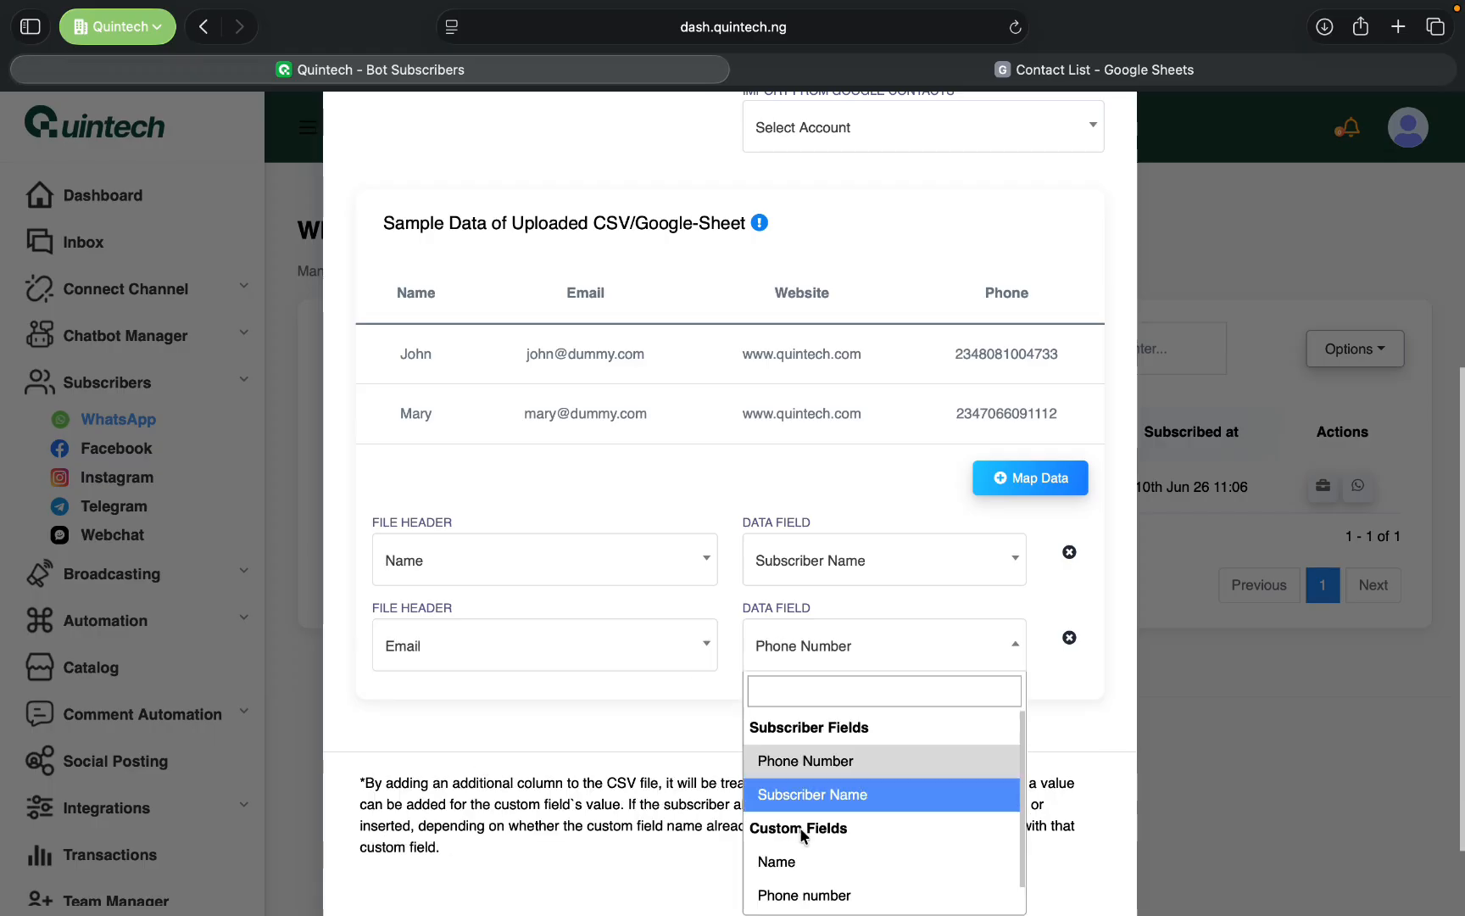
scroll(800, 834, "down", 1)
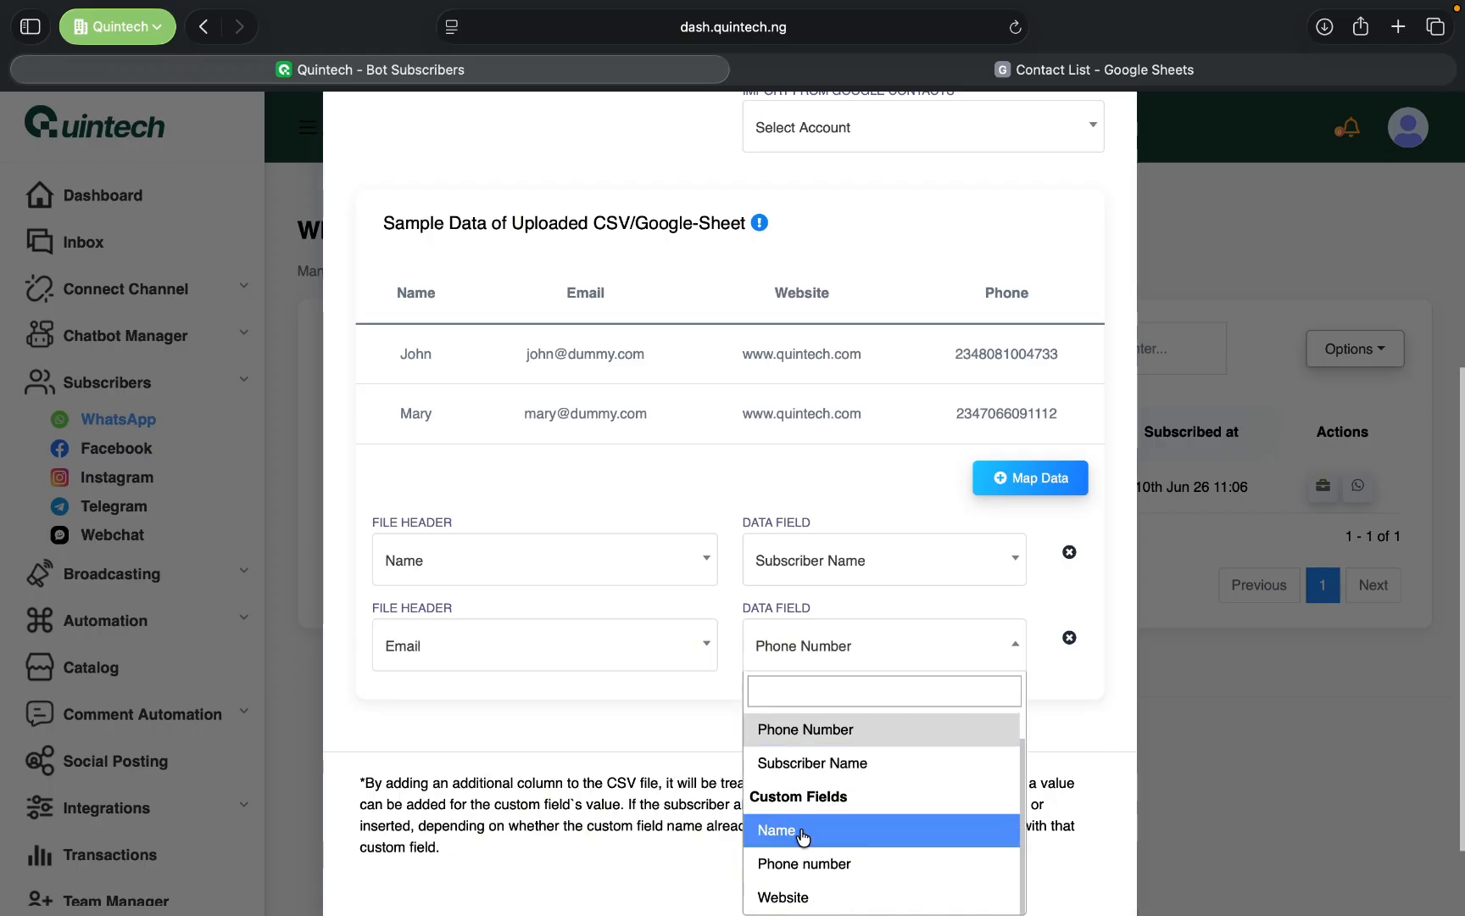
scroll(800, 834, "up", 1)
scroll(800, 834, "down", 1)
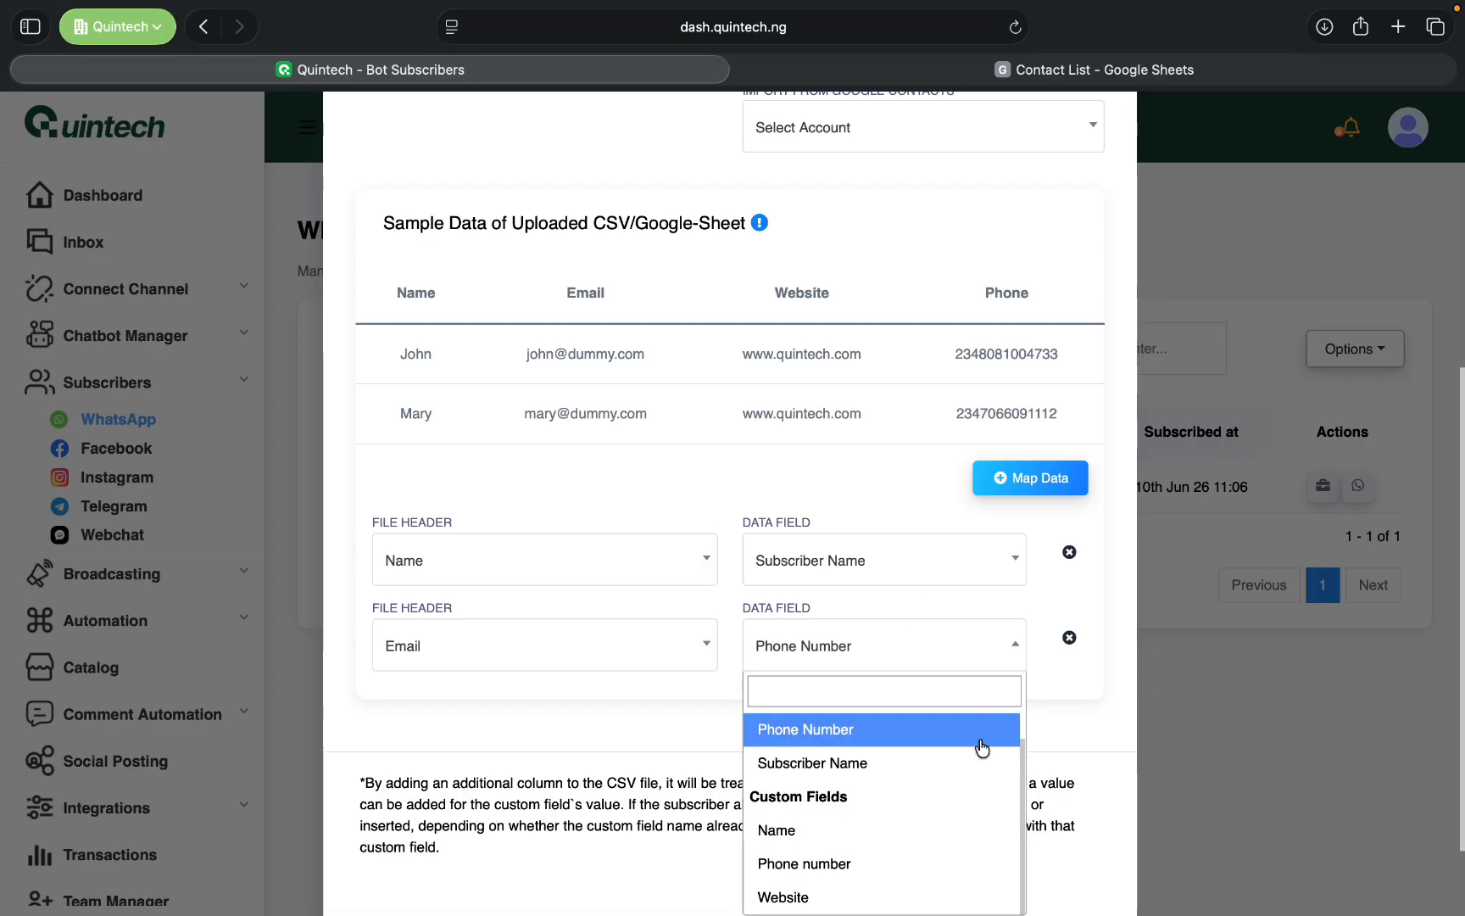
scroll(983, 769, "up", 1)
scroll(985, 769, "down", 1)
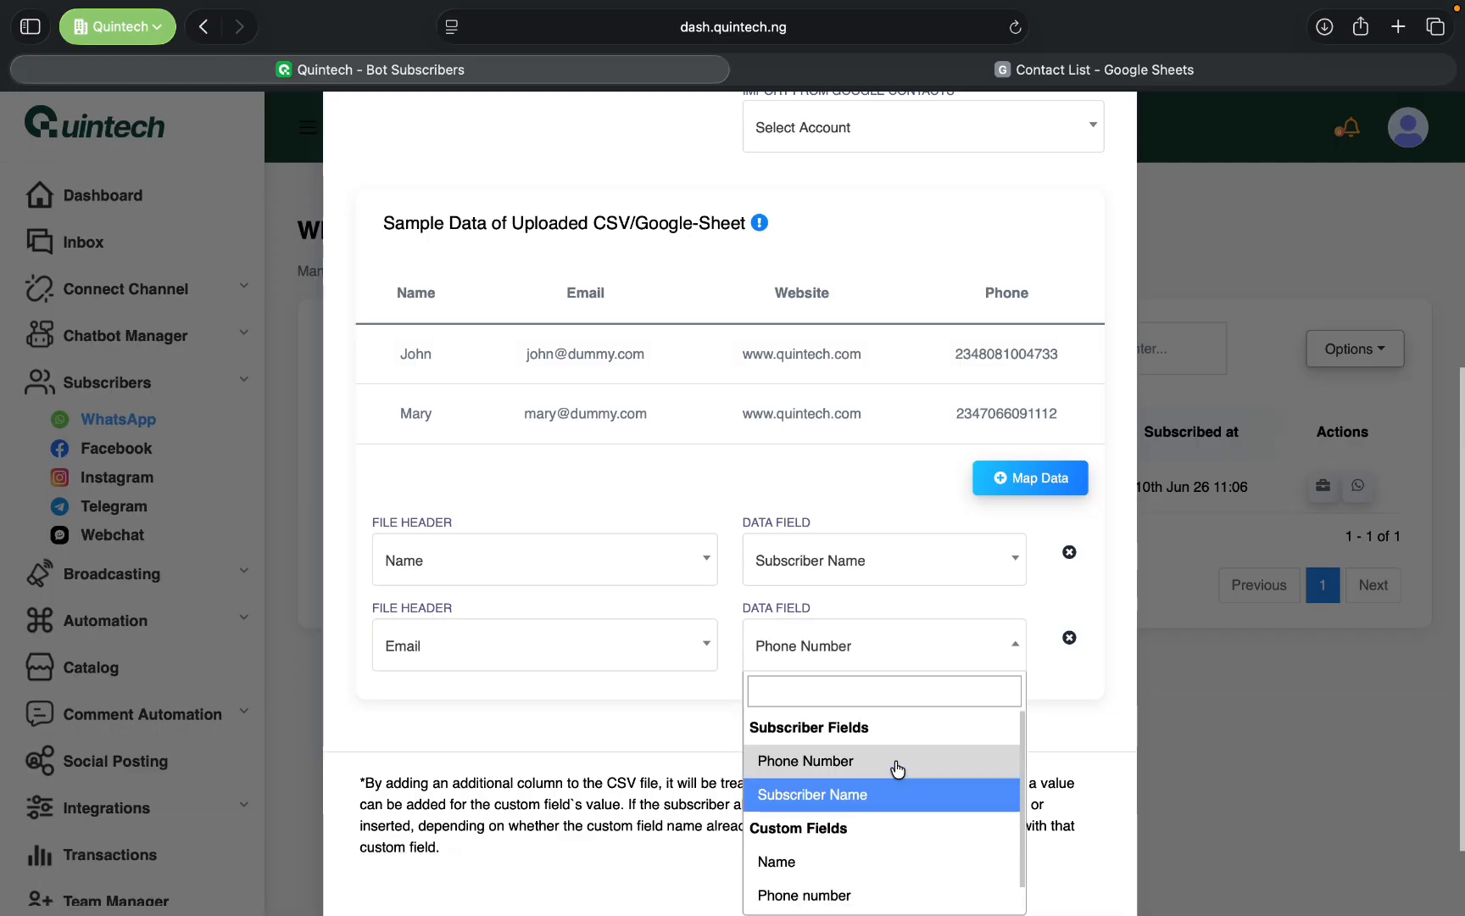
scroll(890, 772, "up", 1)
left_click(926, 670)
- Change the second data mapping so that the file header Phone goes to the Phone Number field
left_click(615, 642)
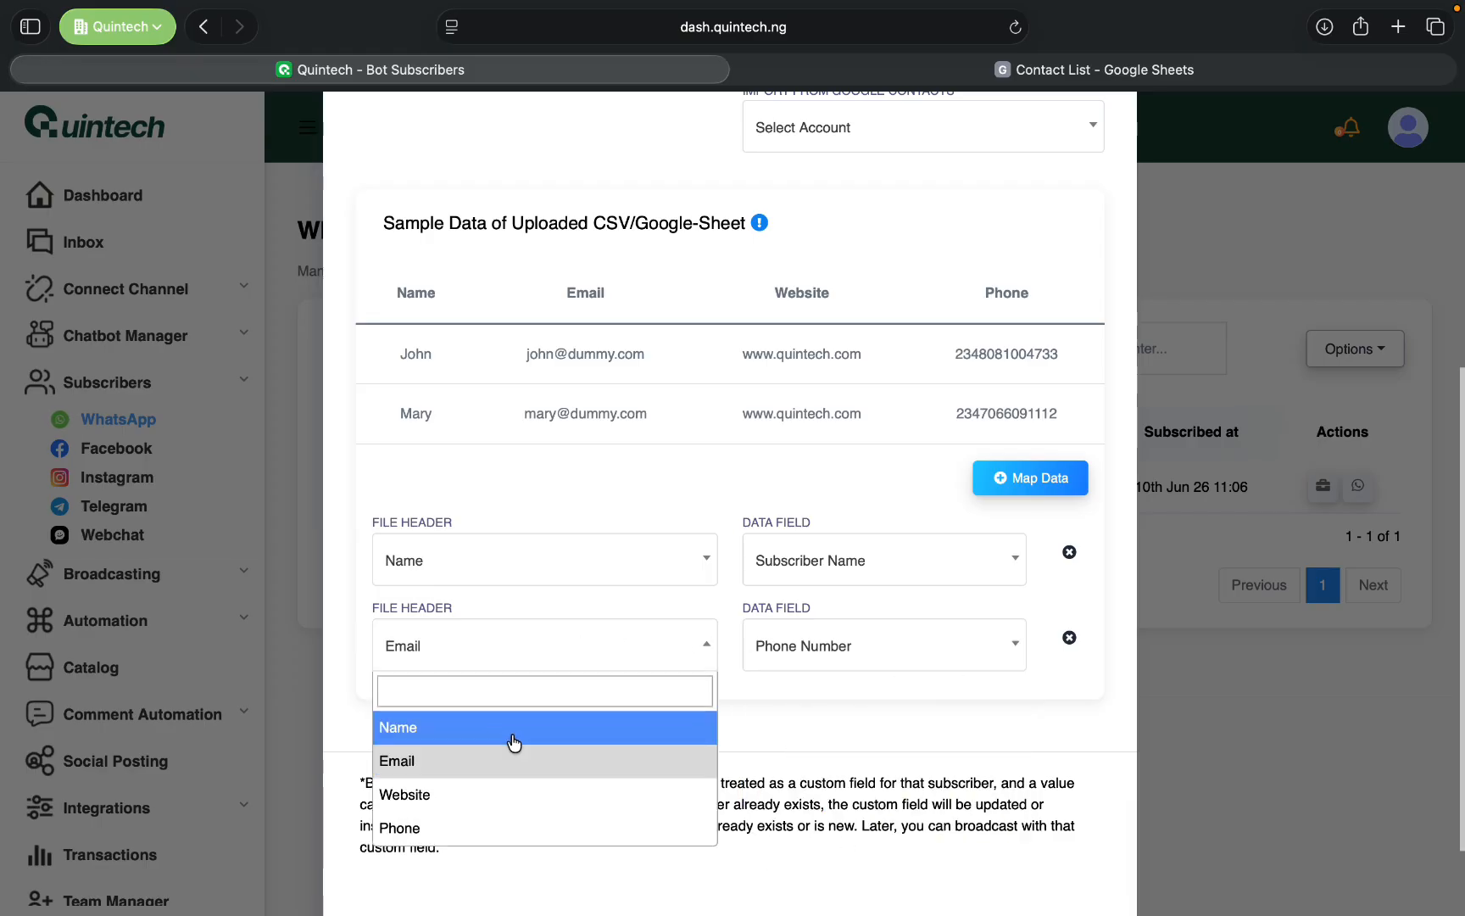
left_click(500, 828)
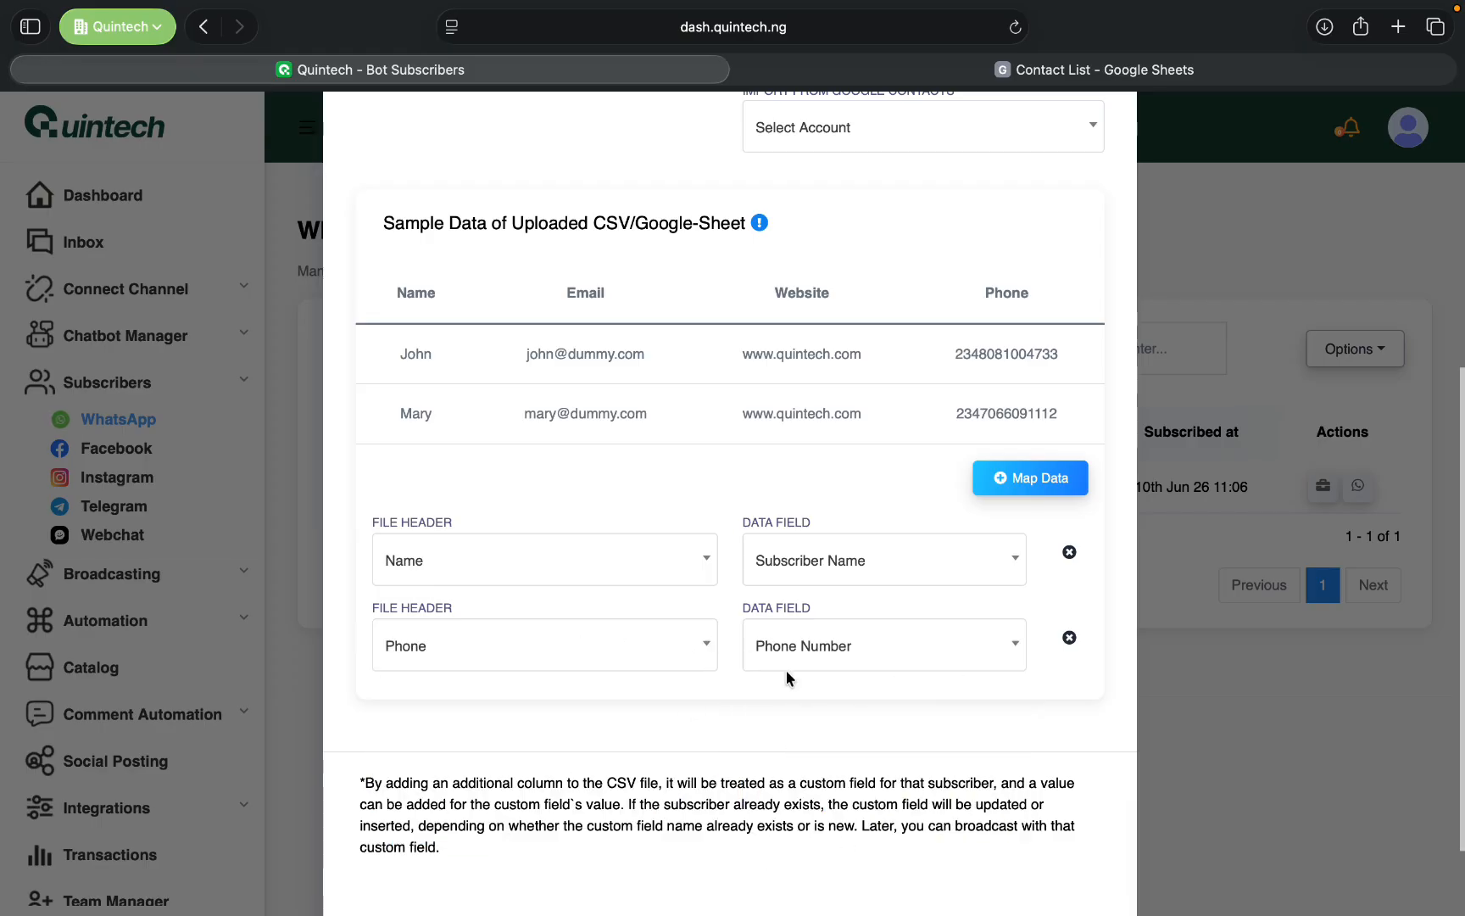
left_click(853, 645)
left_click(819, 763)
- Add a third data mapping for the file header Email and look through the data fields for a matching one
left_click(1029, 480)
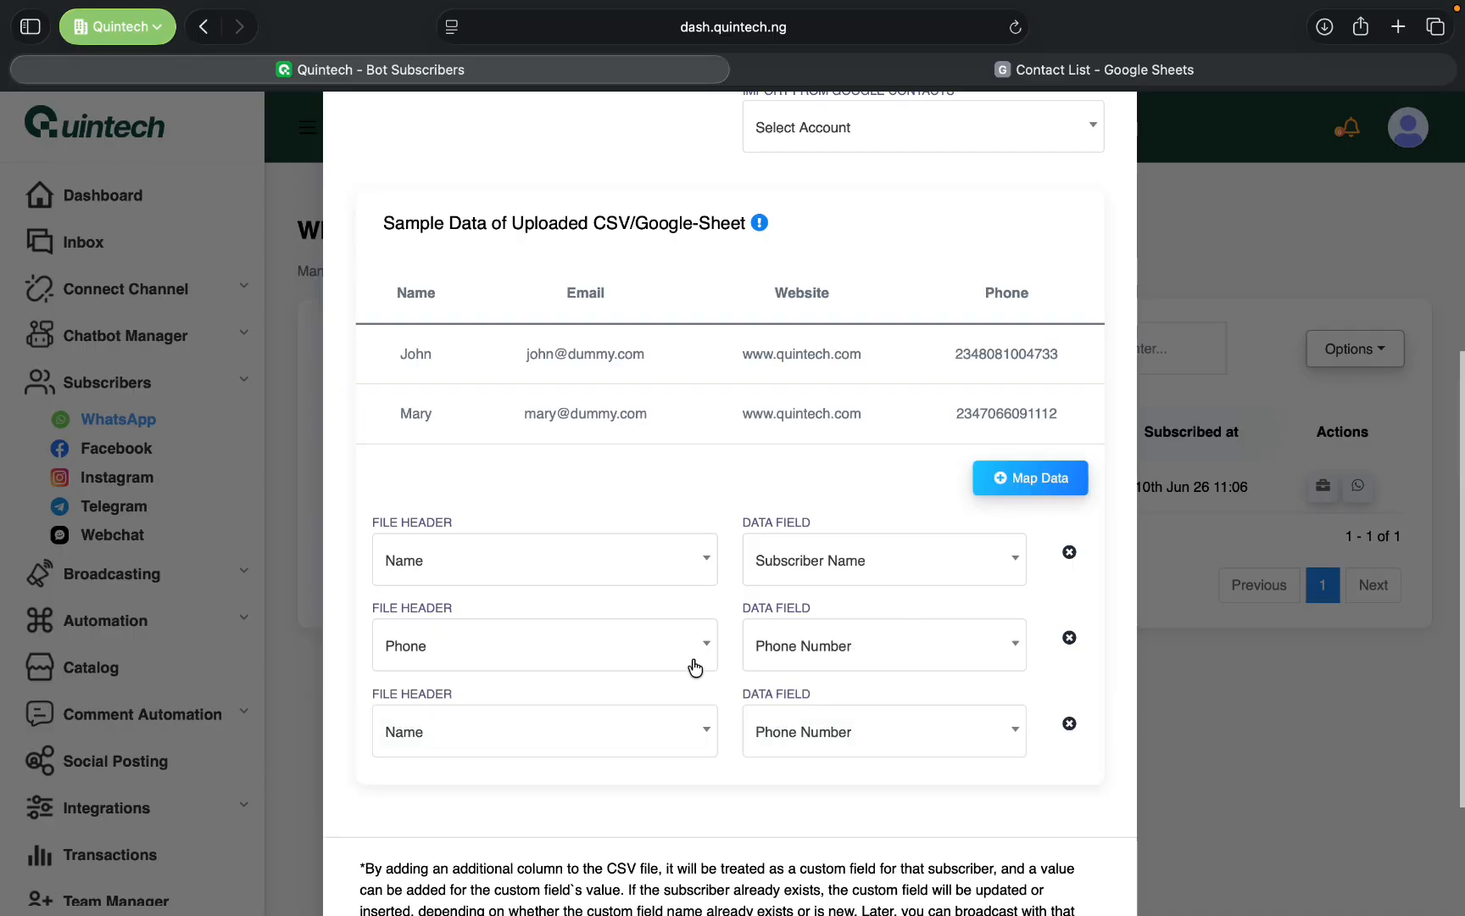
left_click(615, 734)
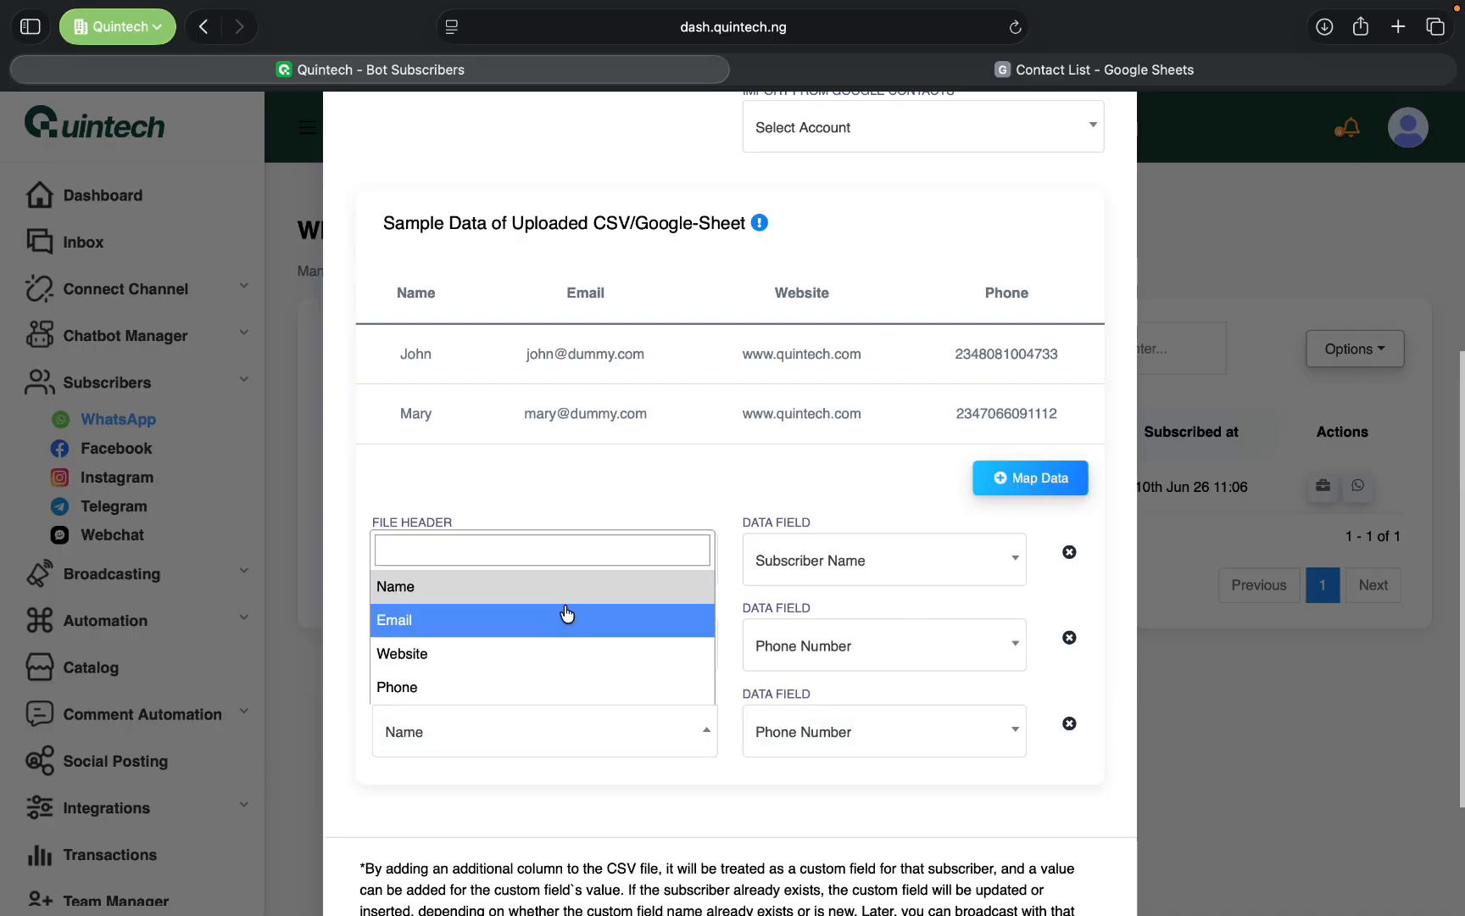
left_click(630, 622)
left_click(904, 736)
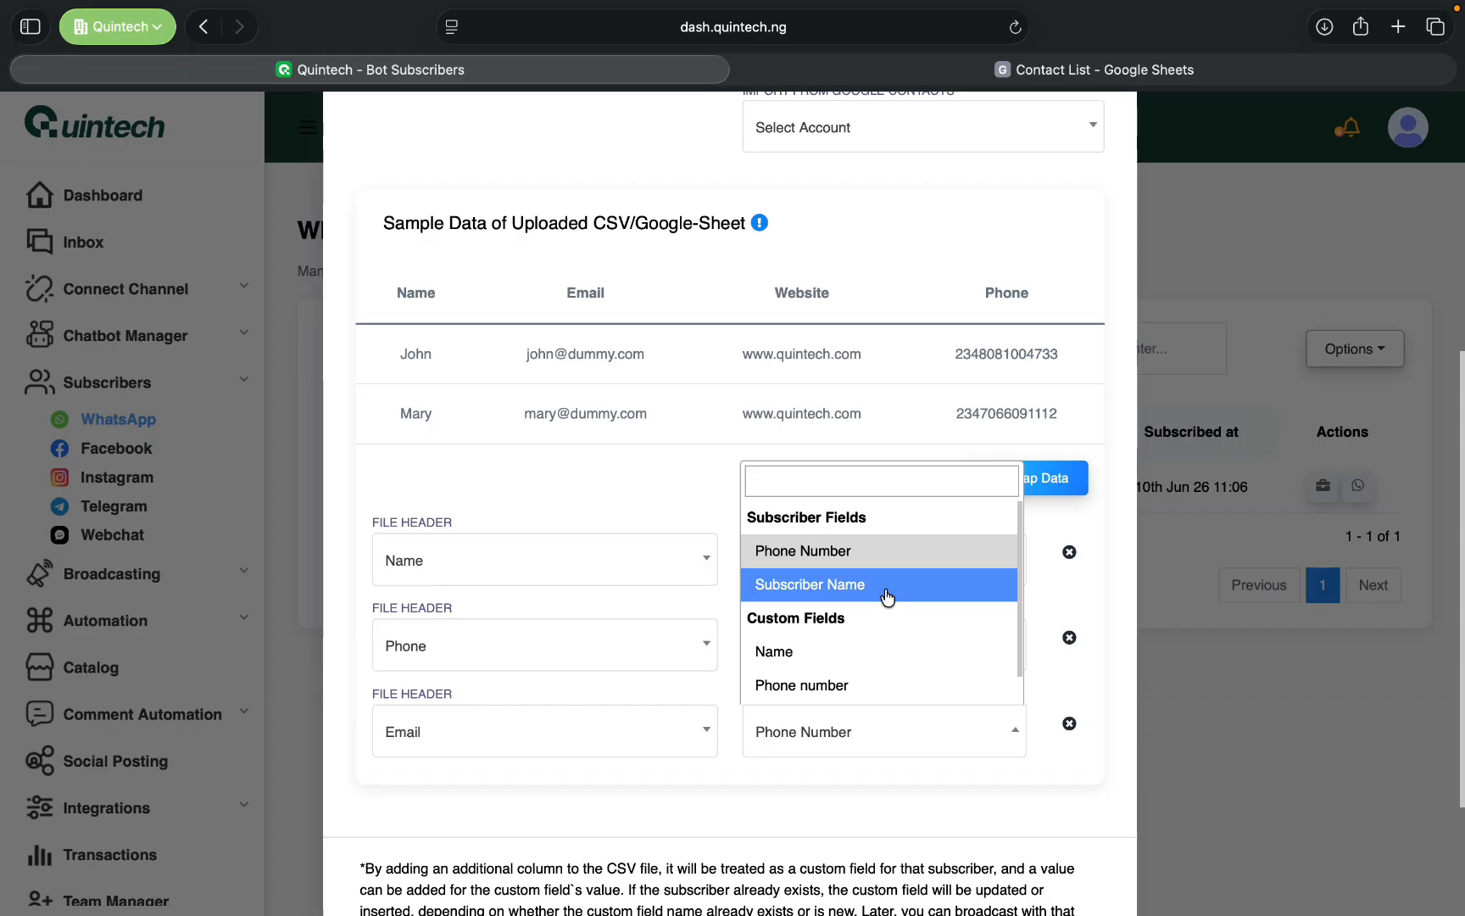
scroll(886, 597, "down", 1)
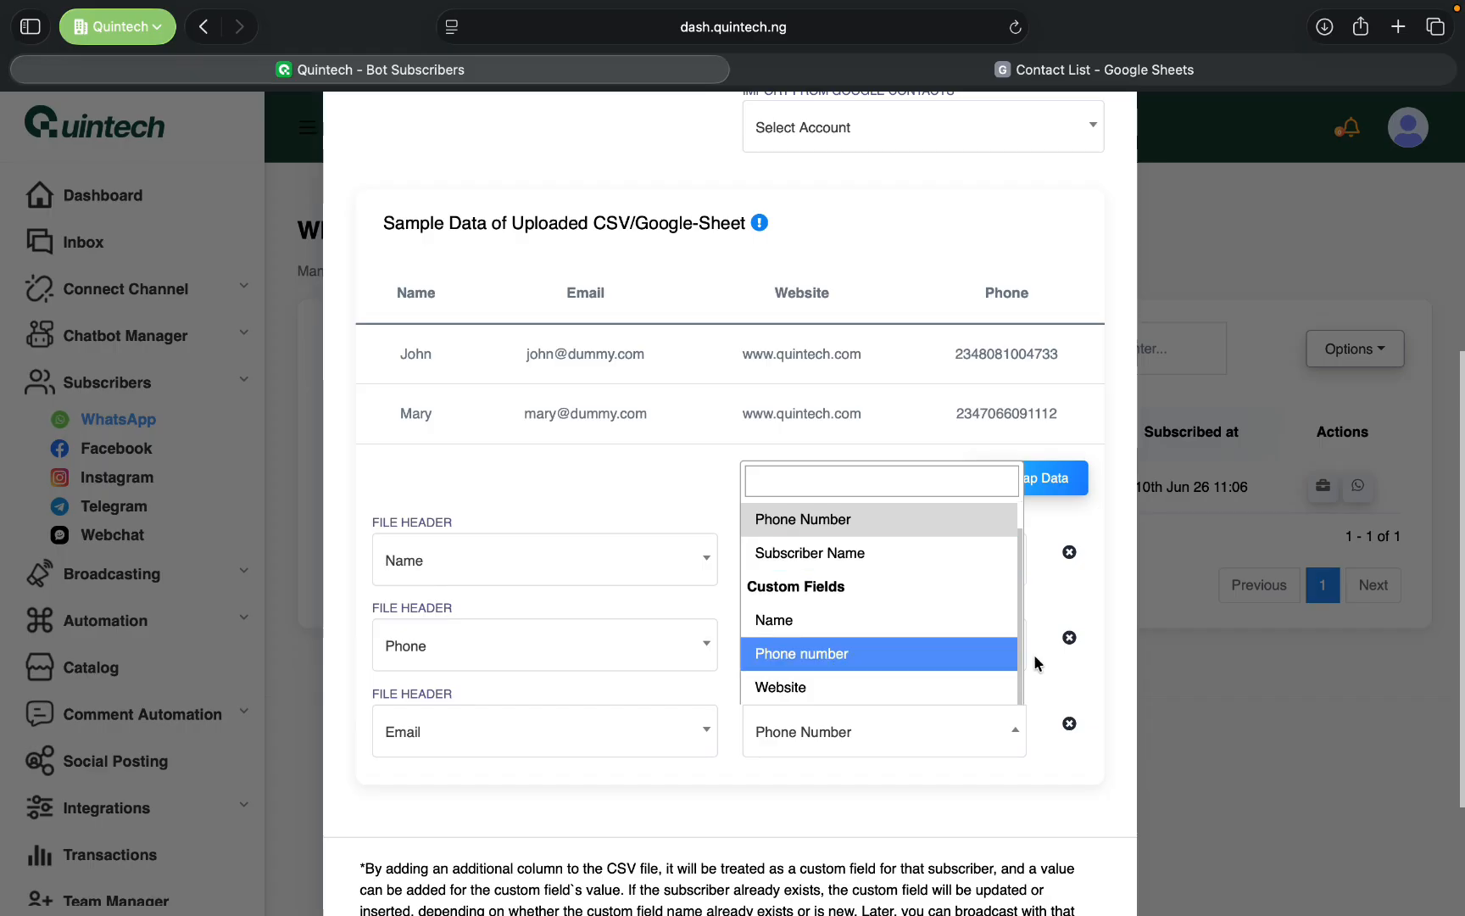
left_click(958, 789)
left_click(706, 730)
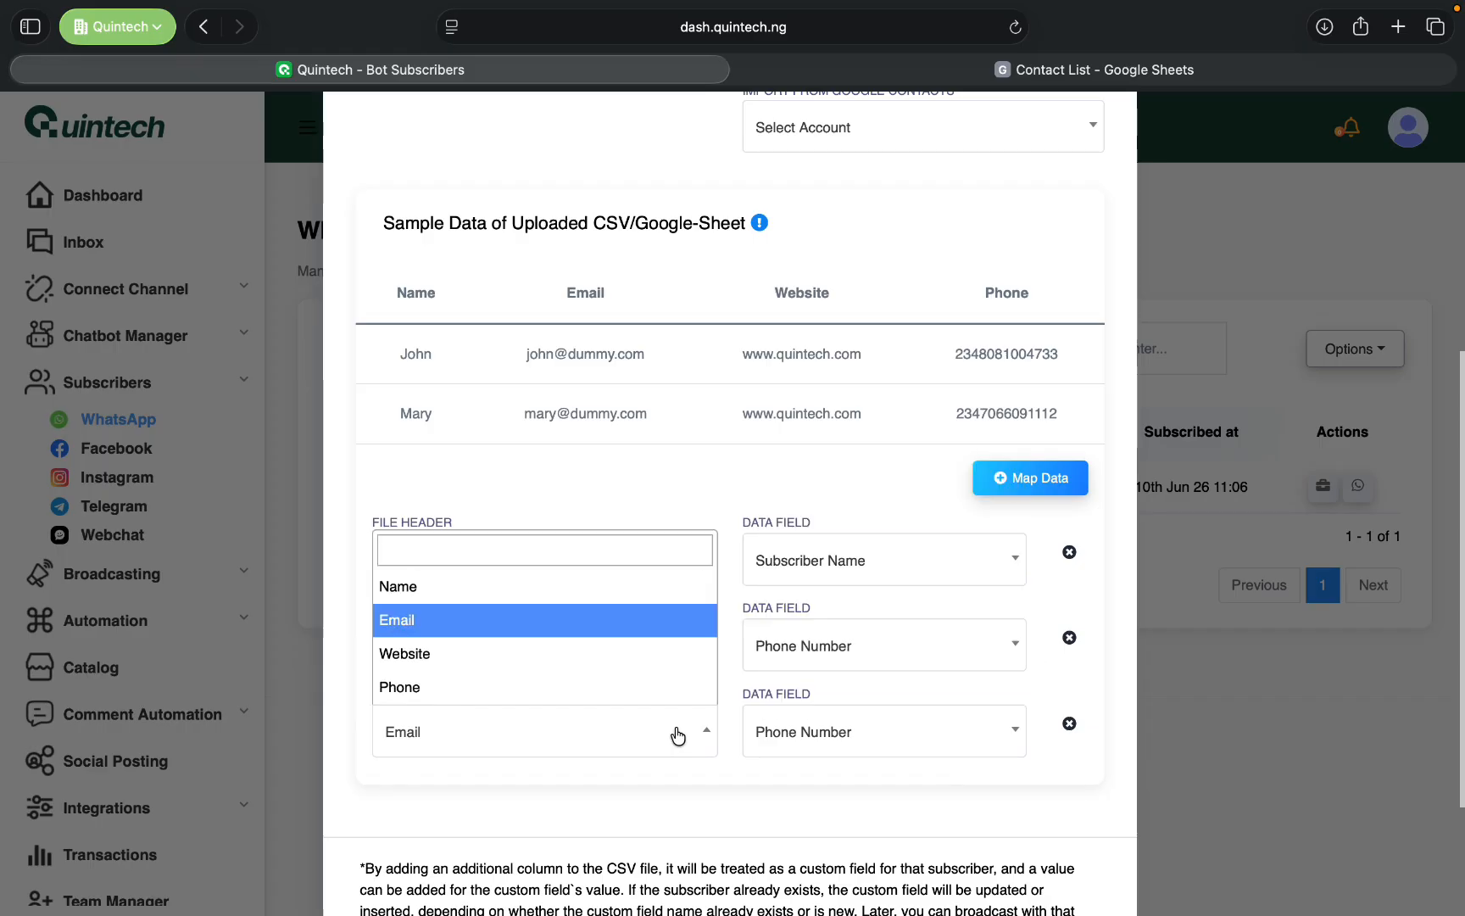
left_click(850, 793)
- Close the subscriber import without confirming it and open the list of WhatsApp subscriber custom fields
scroll(785, 570, "up", 2)
scroll(785, 569, "up", 5)
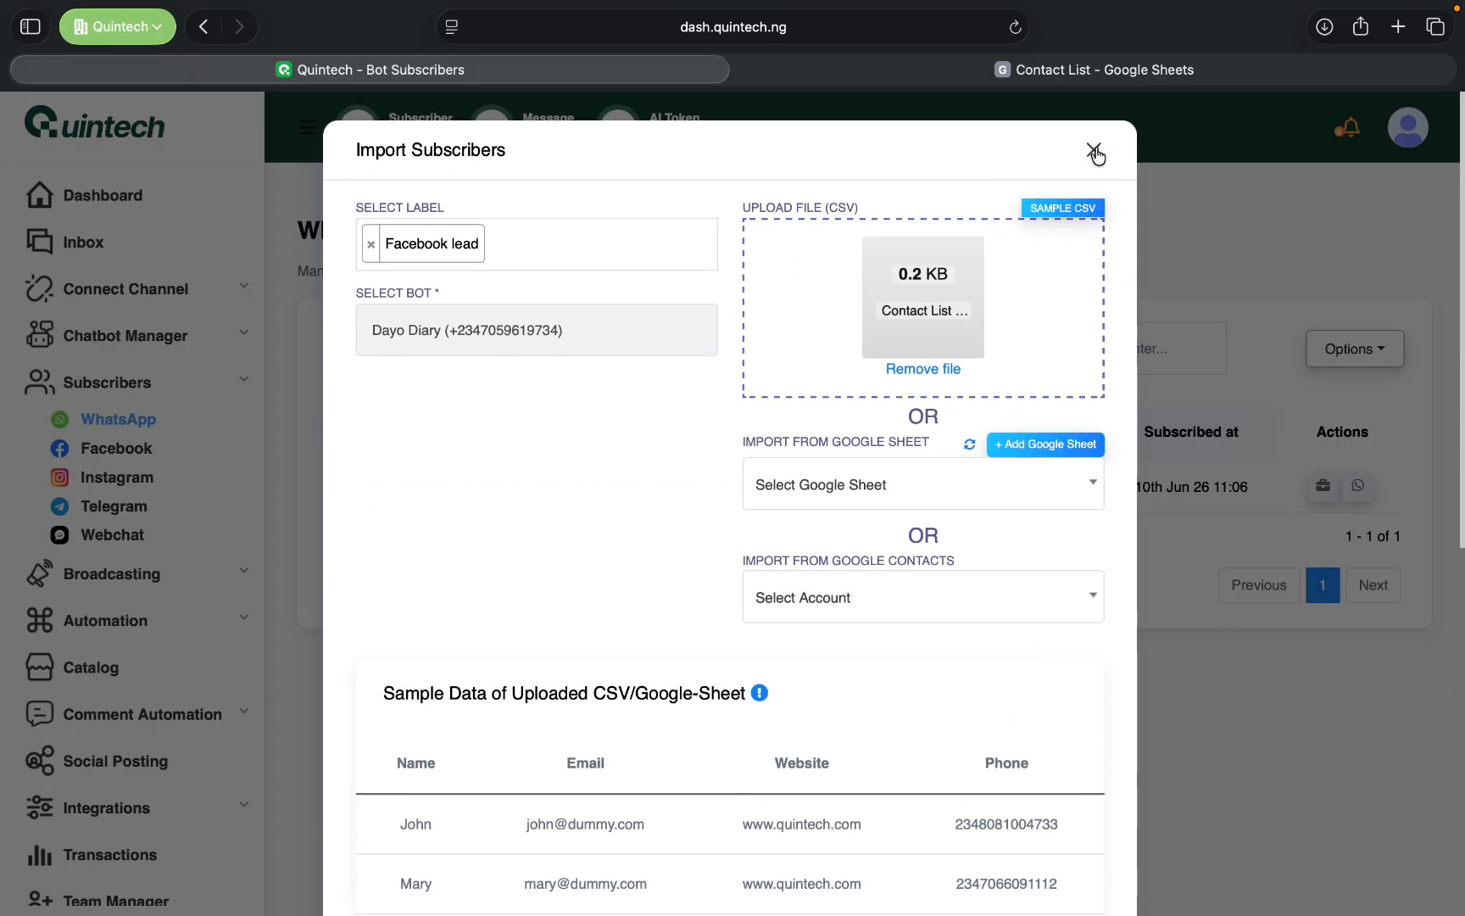
left_click(1095, 152)
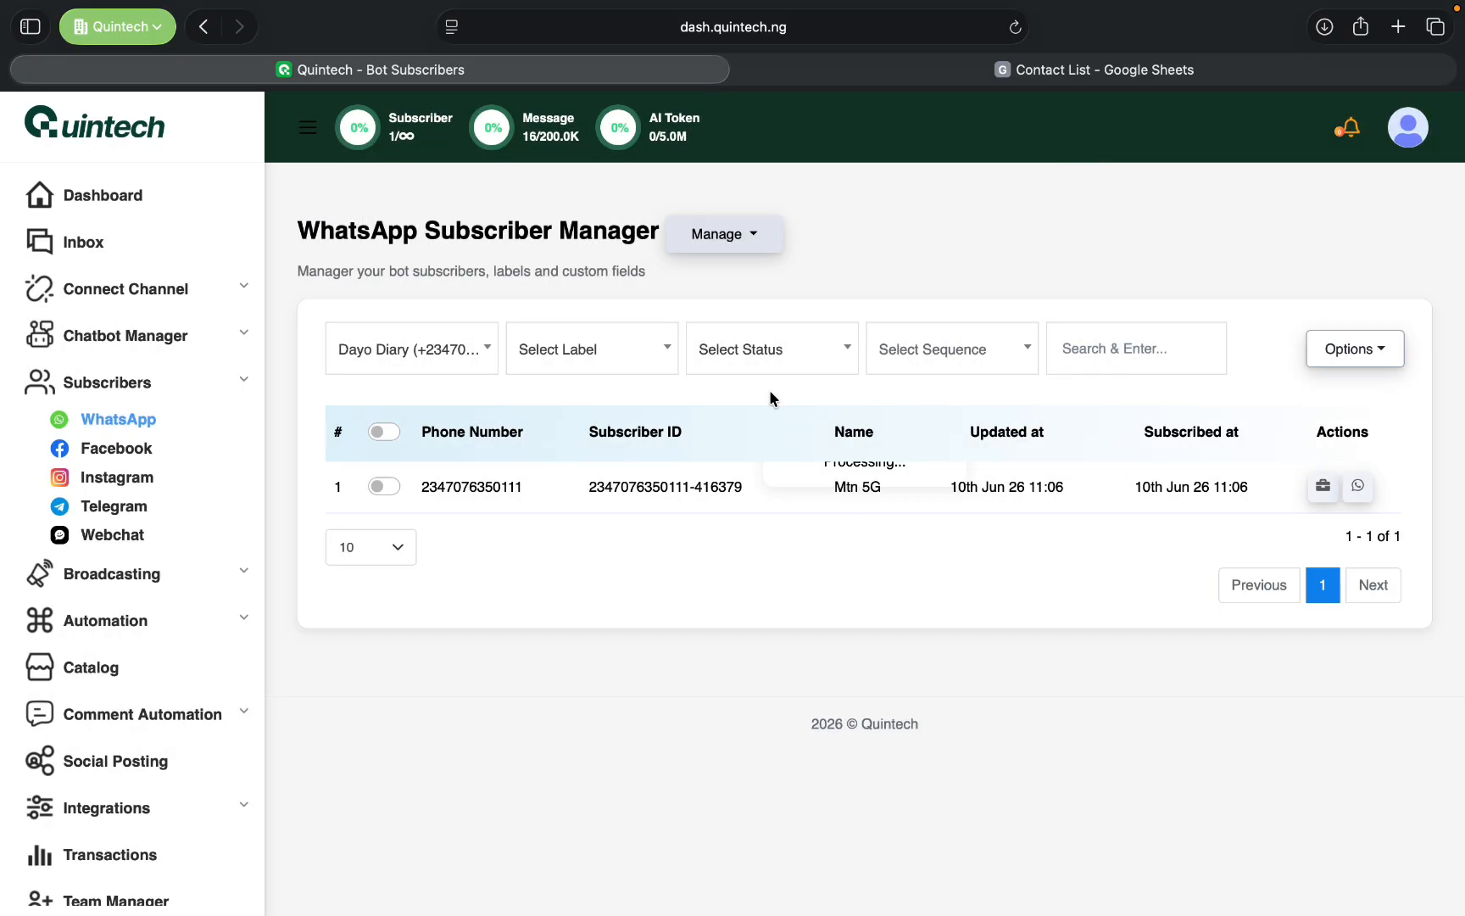
left_click(745, 236)
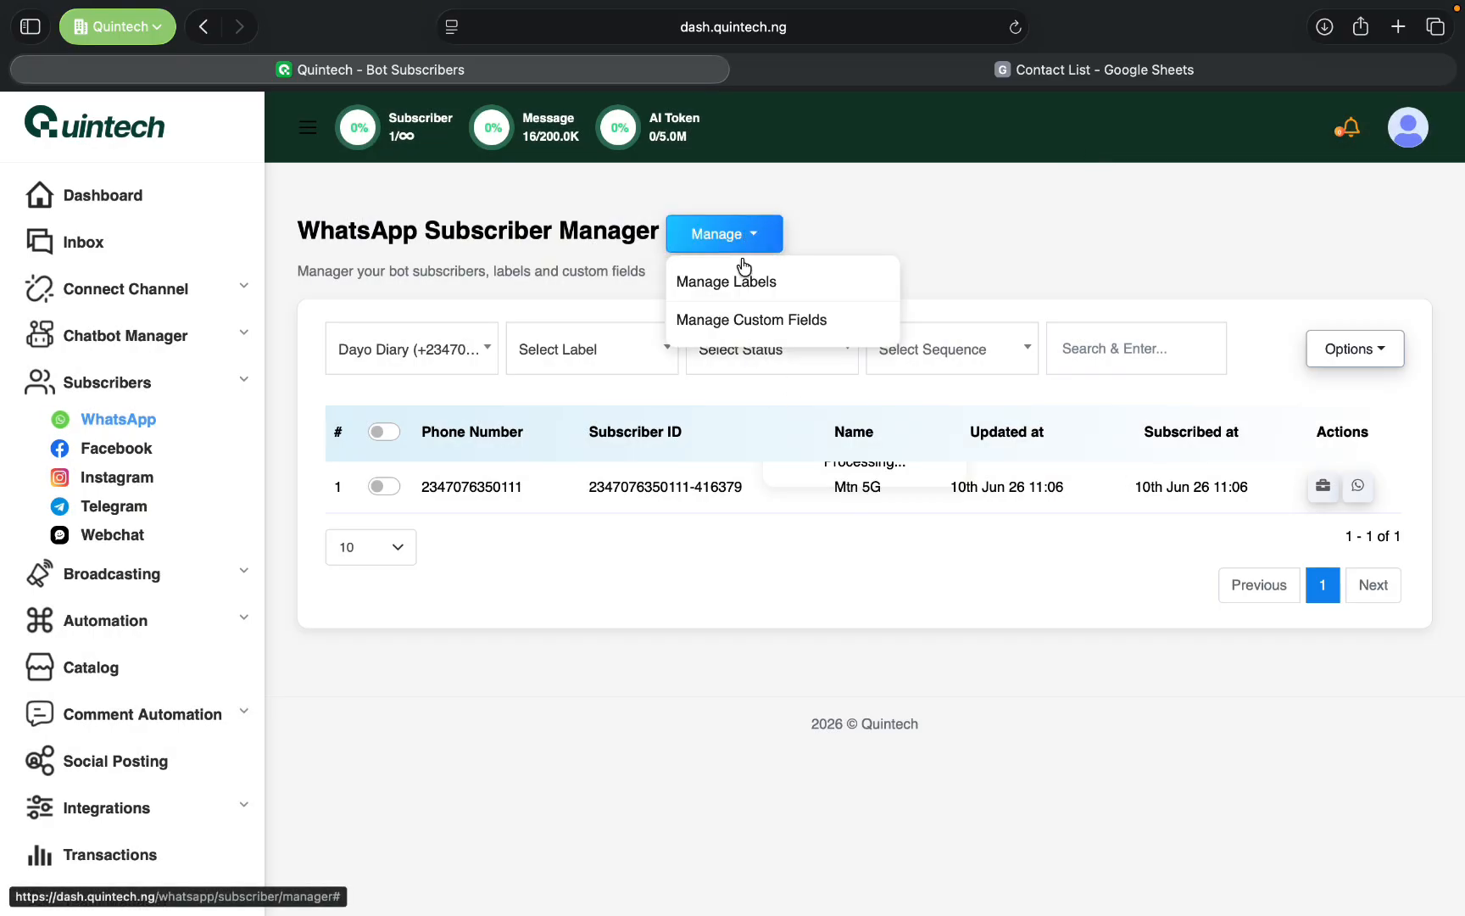
left_click(761, 319)
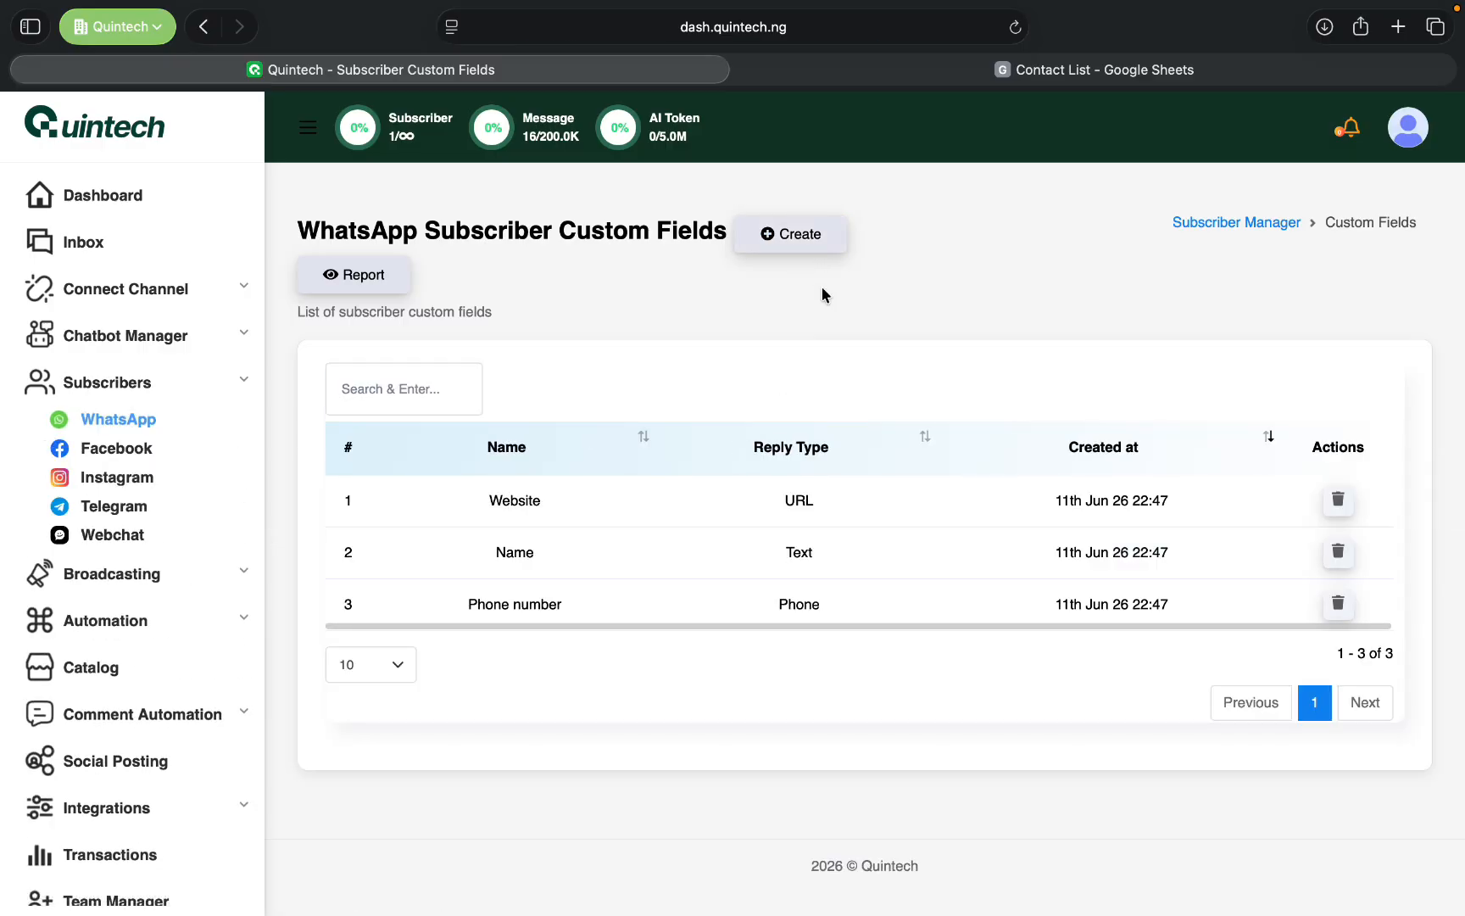
- Create and save a custom field named "email address" with the reply type Email
left_click(789, 237)
left_click(685, 255)
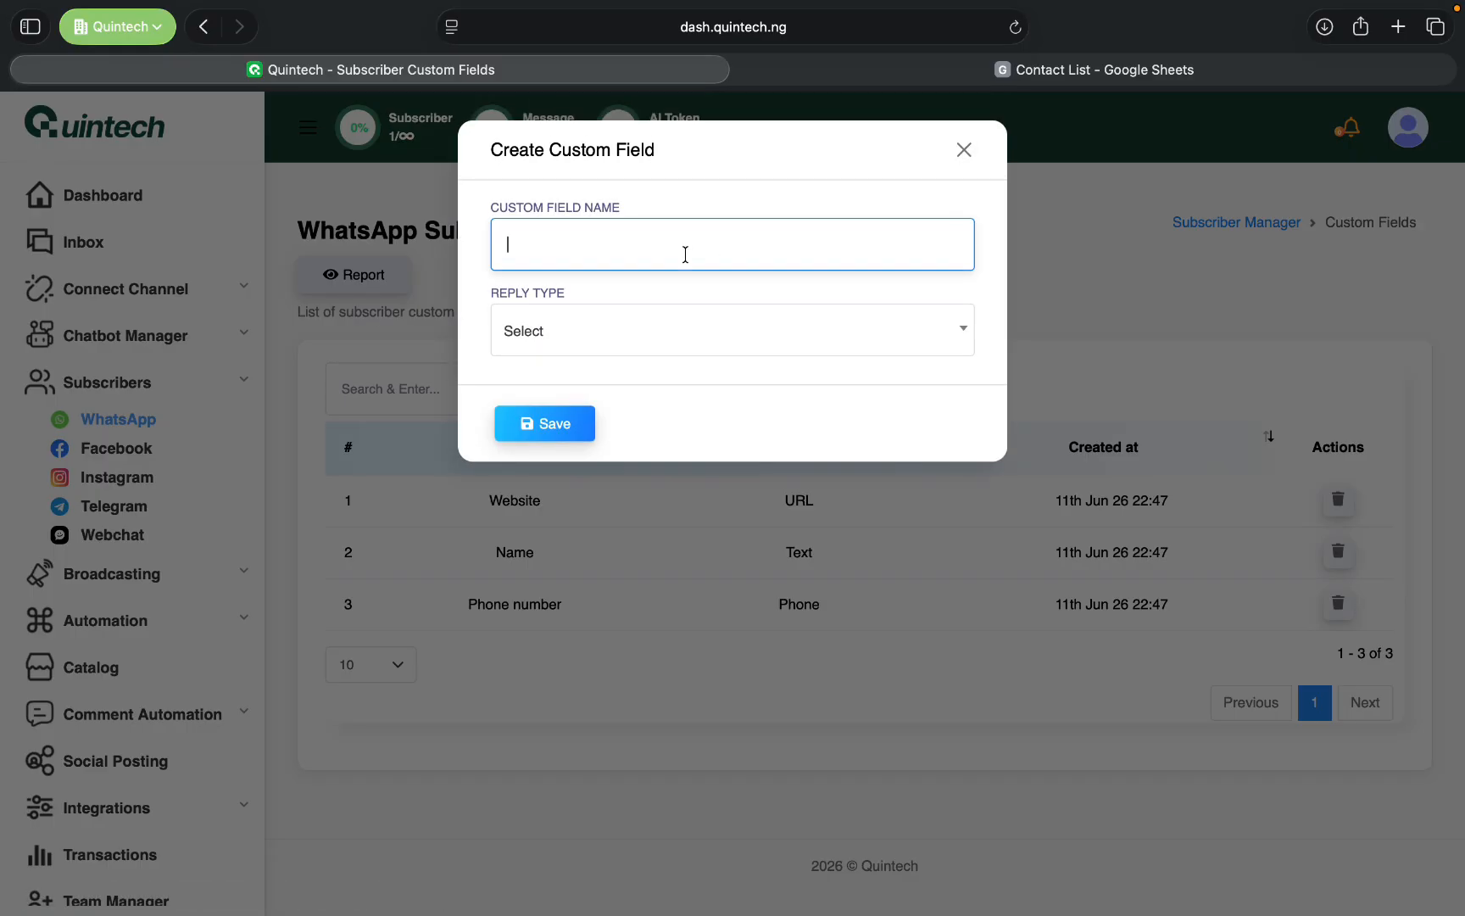
type("email address")
left_click(713, 327)
left_click(659, 449)
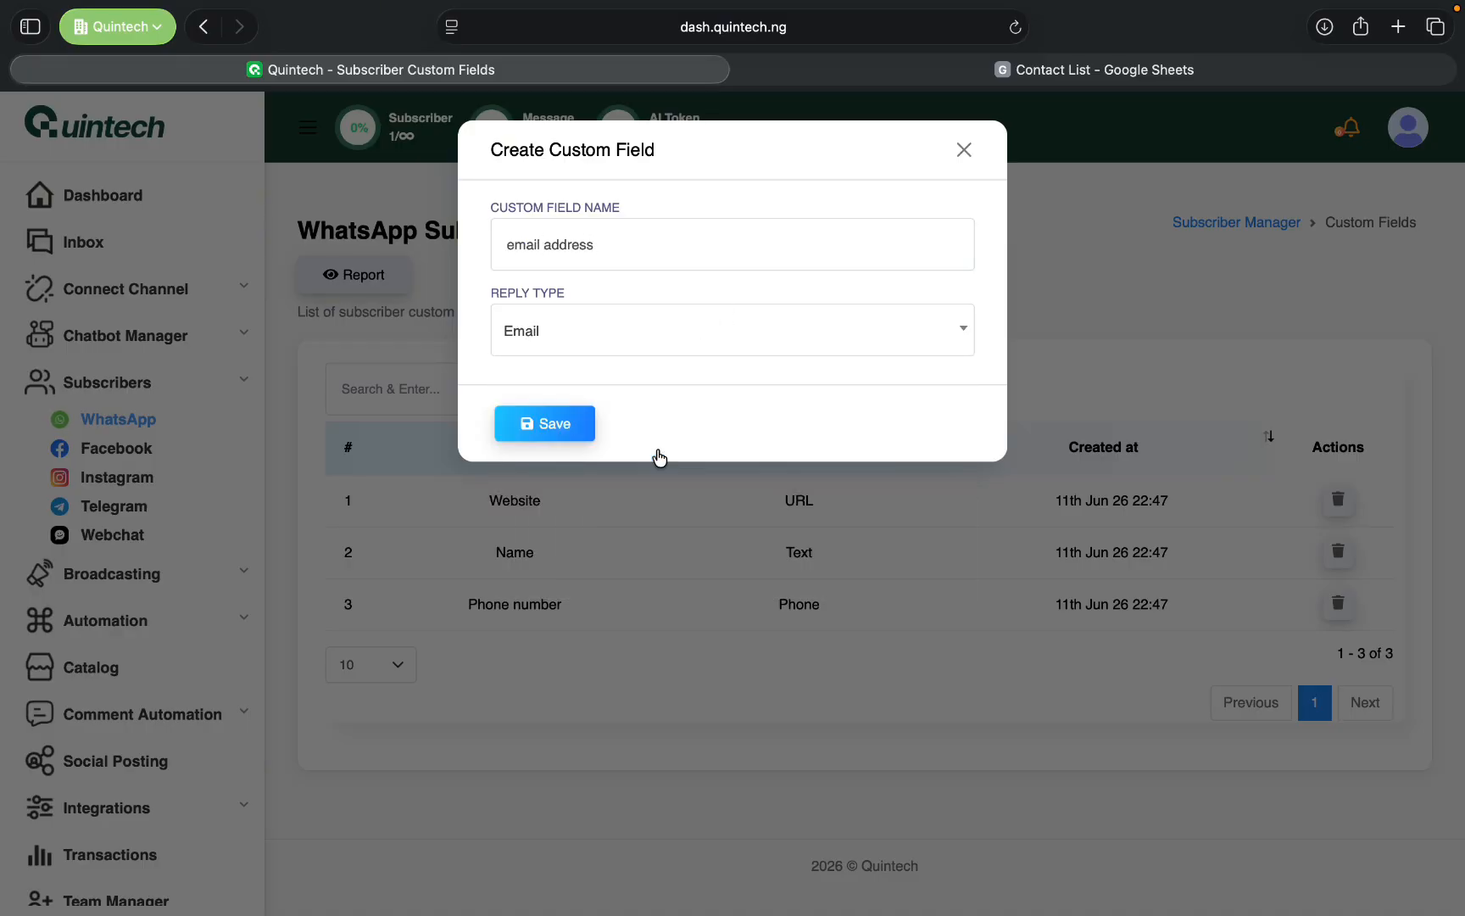
left_click(575, 422)
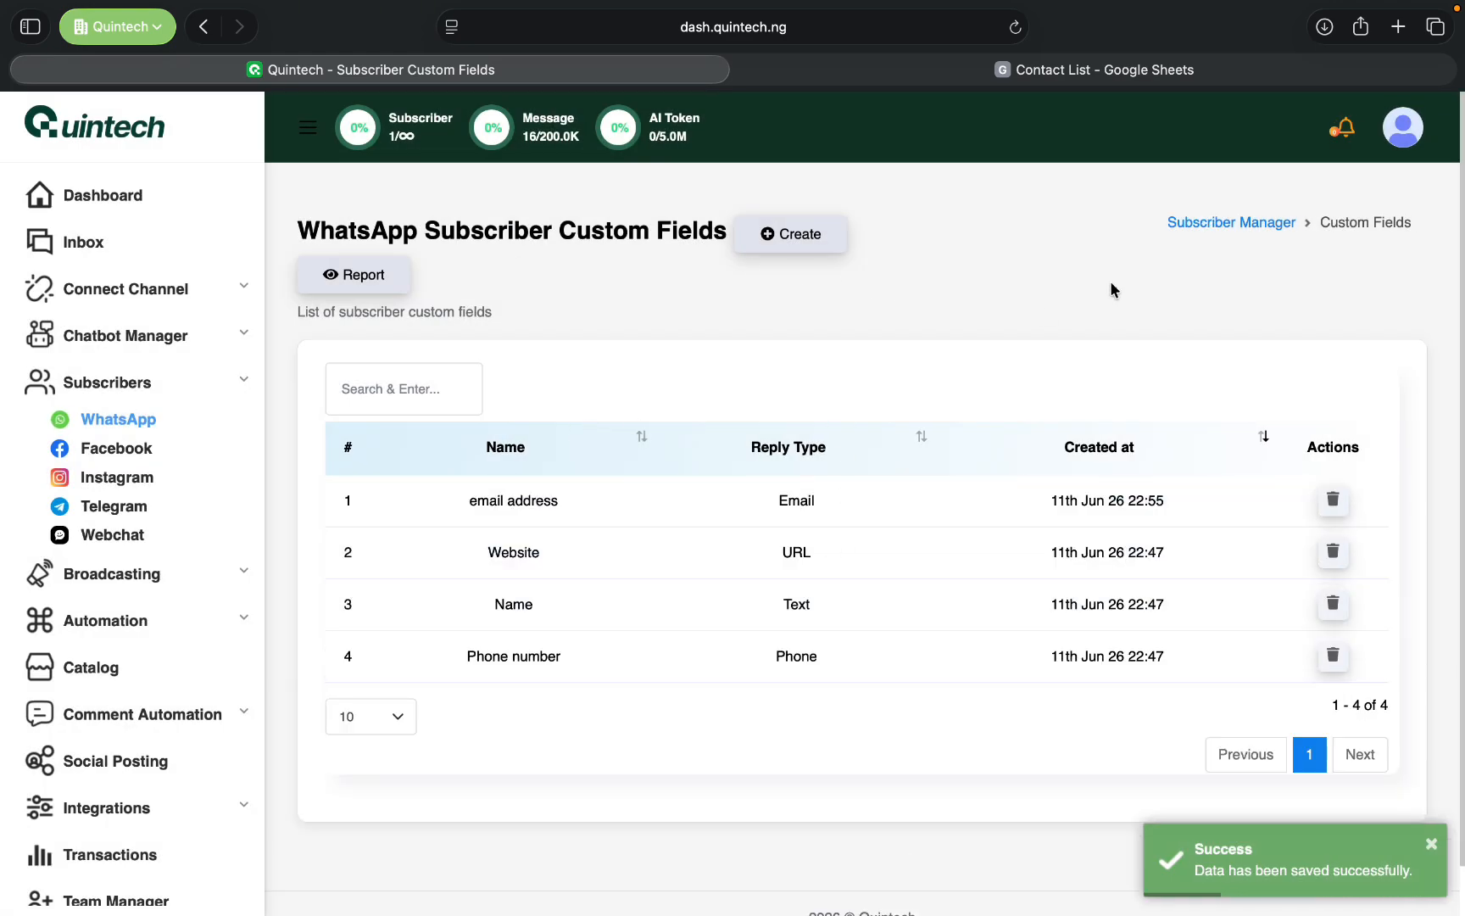
- Return to the Subscriber Manager and start a new subscriber import with the label "Facebook lead"
left_click(1202, 223)
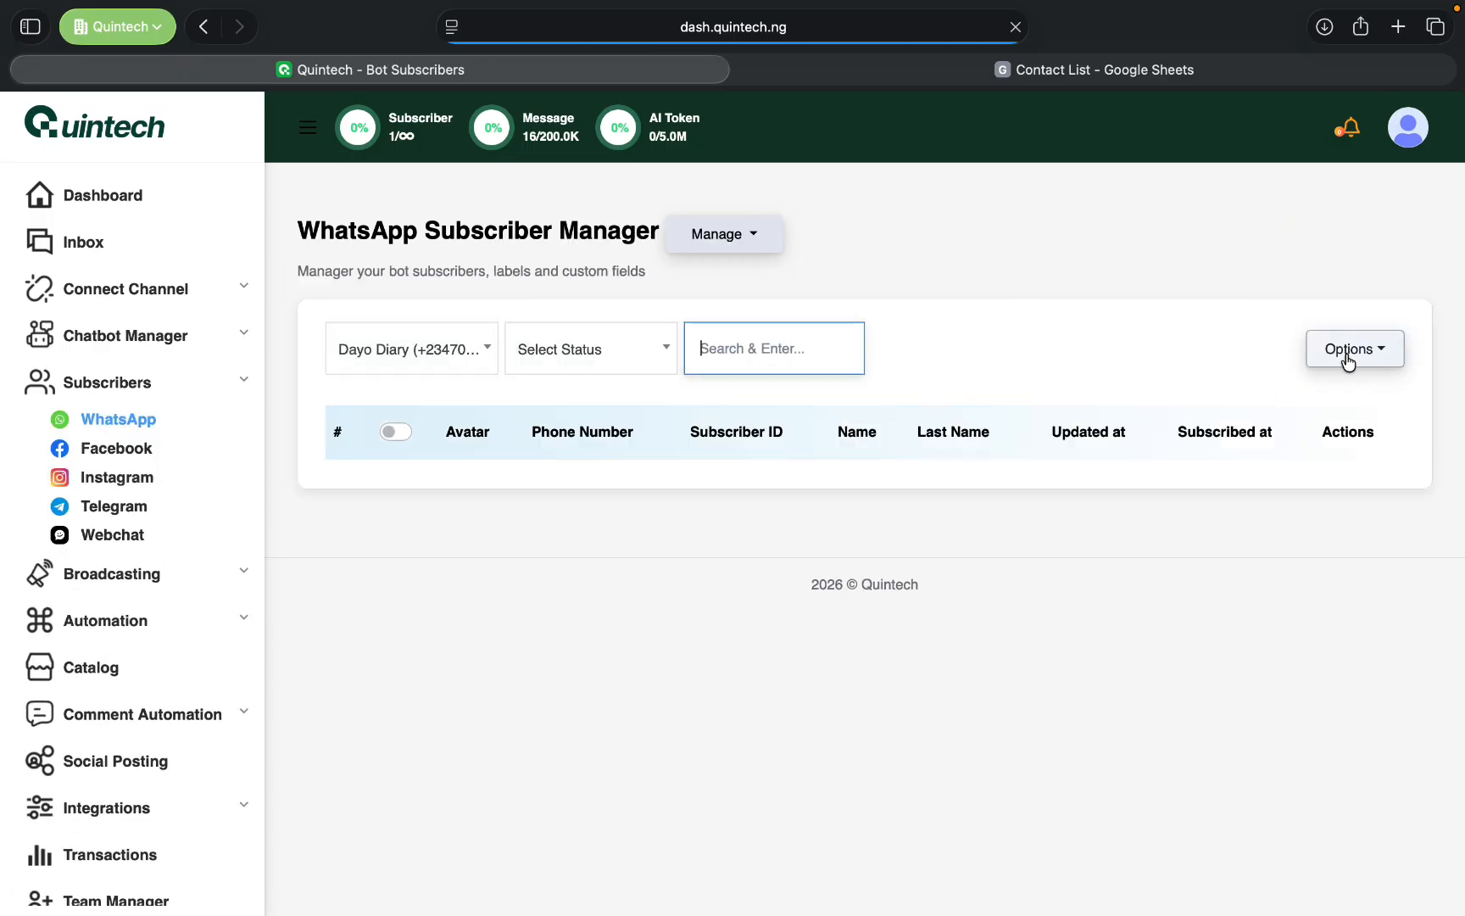
left_click(1347, 355)
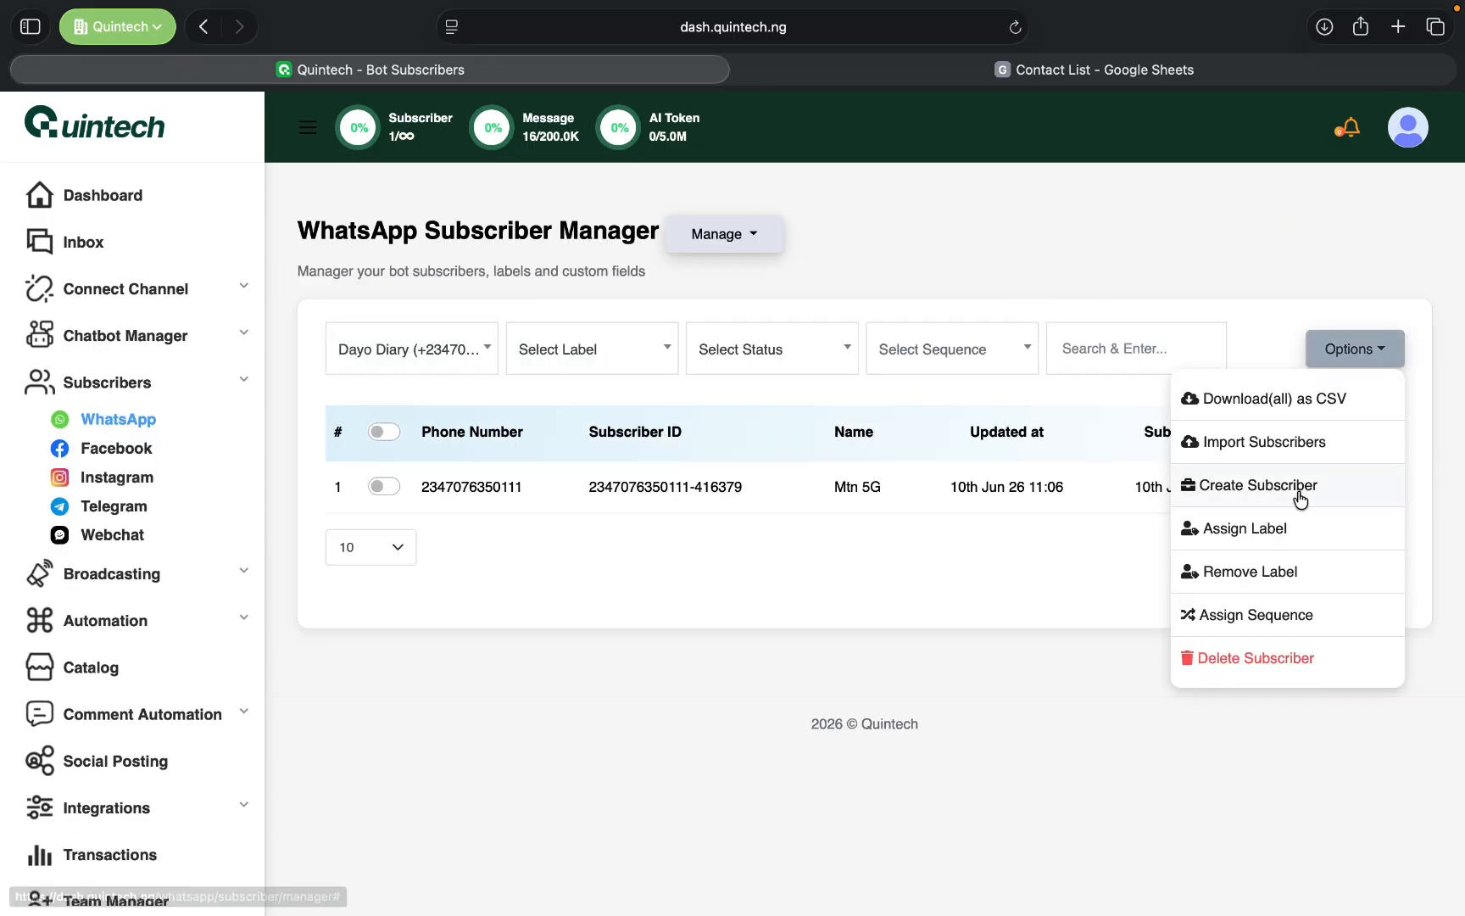
left_click(1314, 441)
left_click(637, 253)
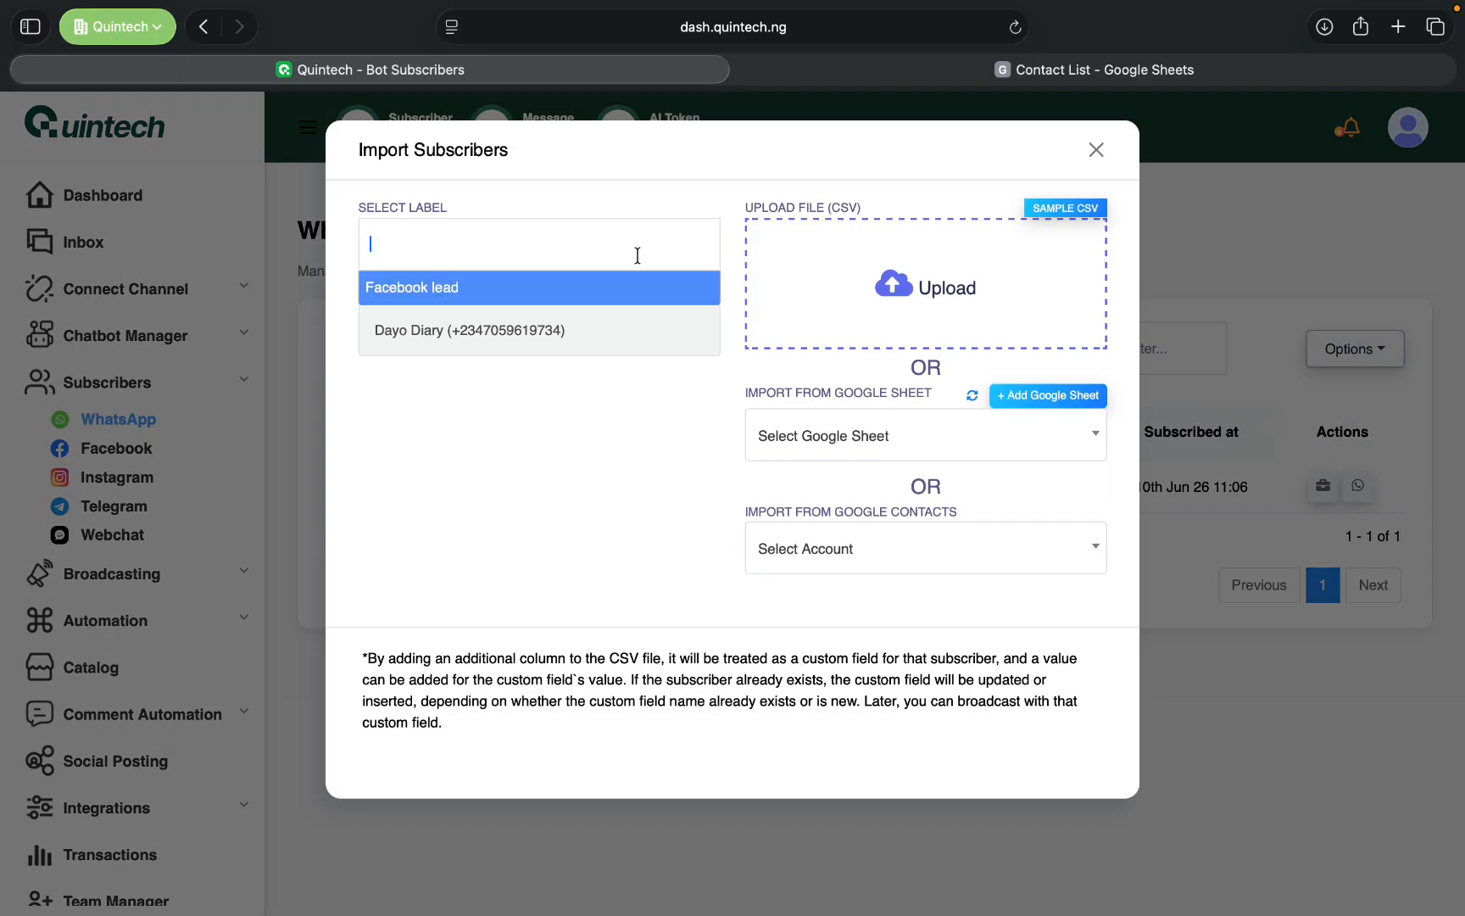
left_click(507, 288)
- Upload the file "Contact List - Sheet1.csv" from the Downloads folder to the import
left_click(886, 287)
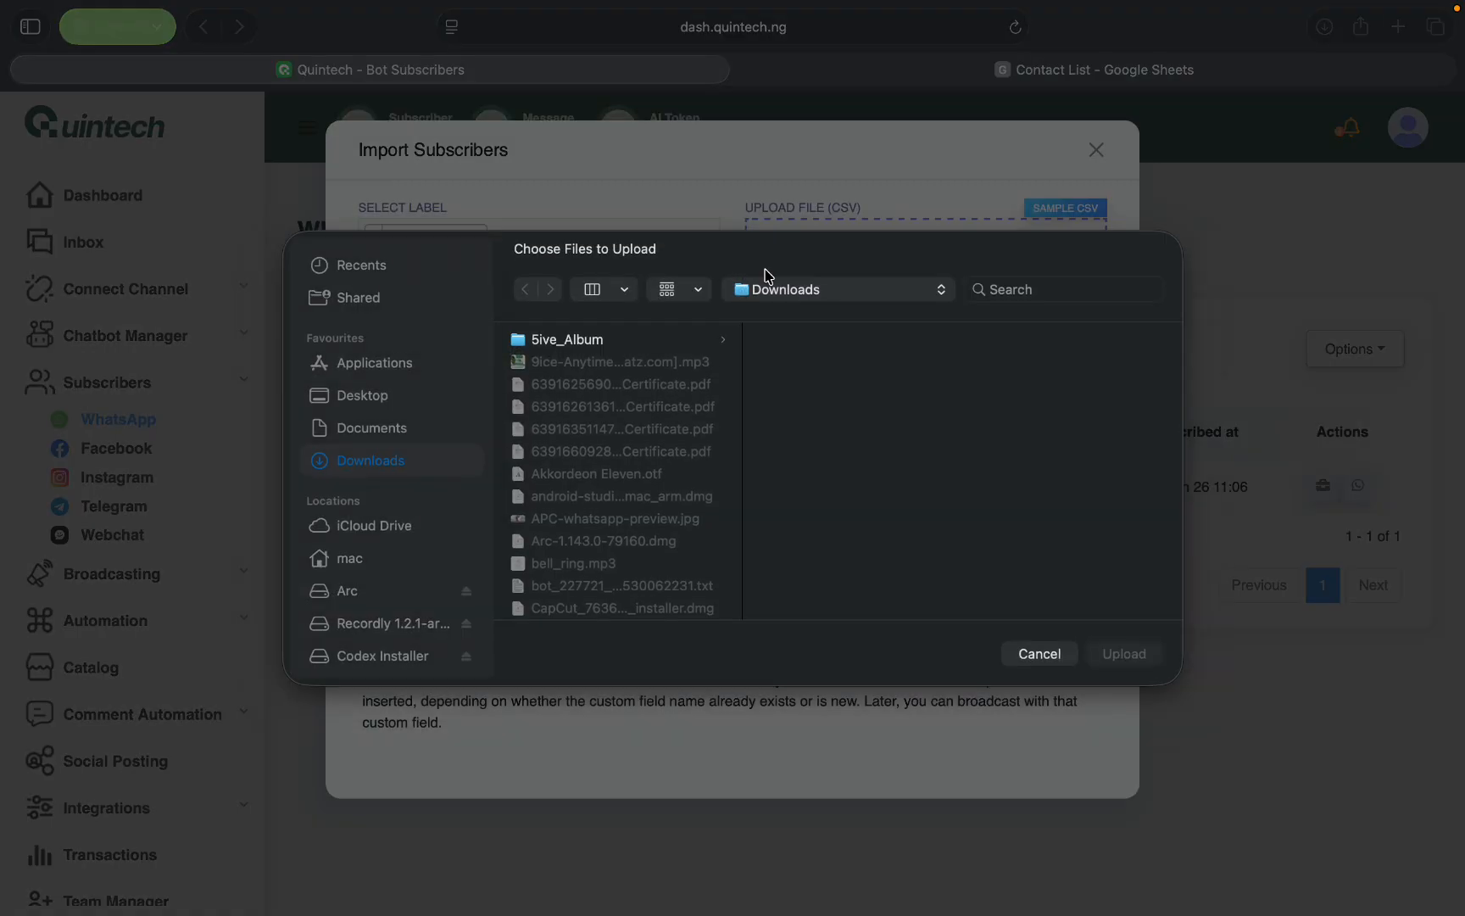
scroll(623, 469, "down", 5)
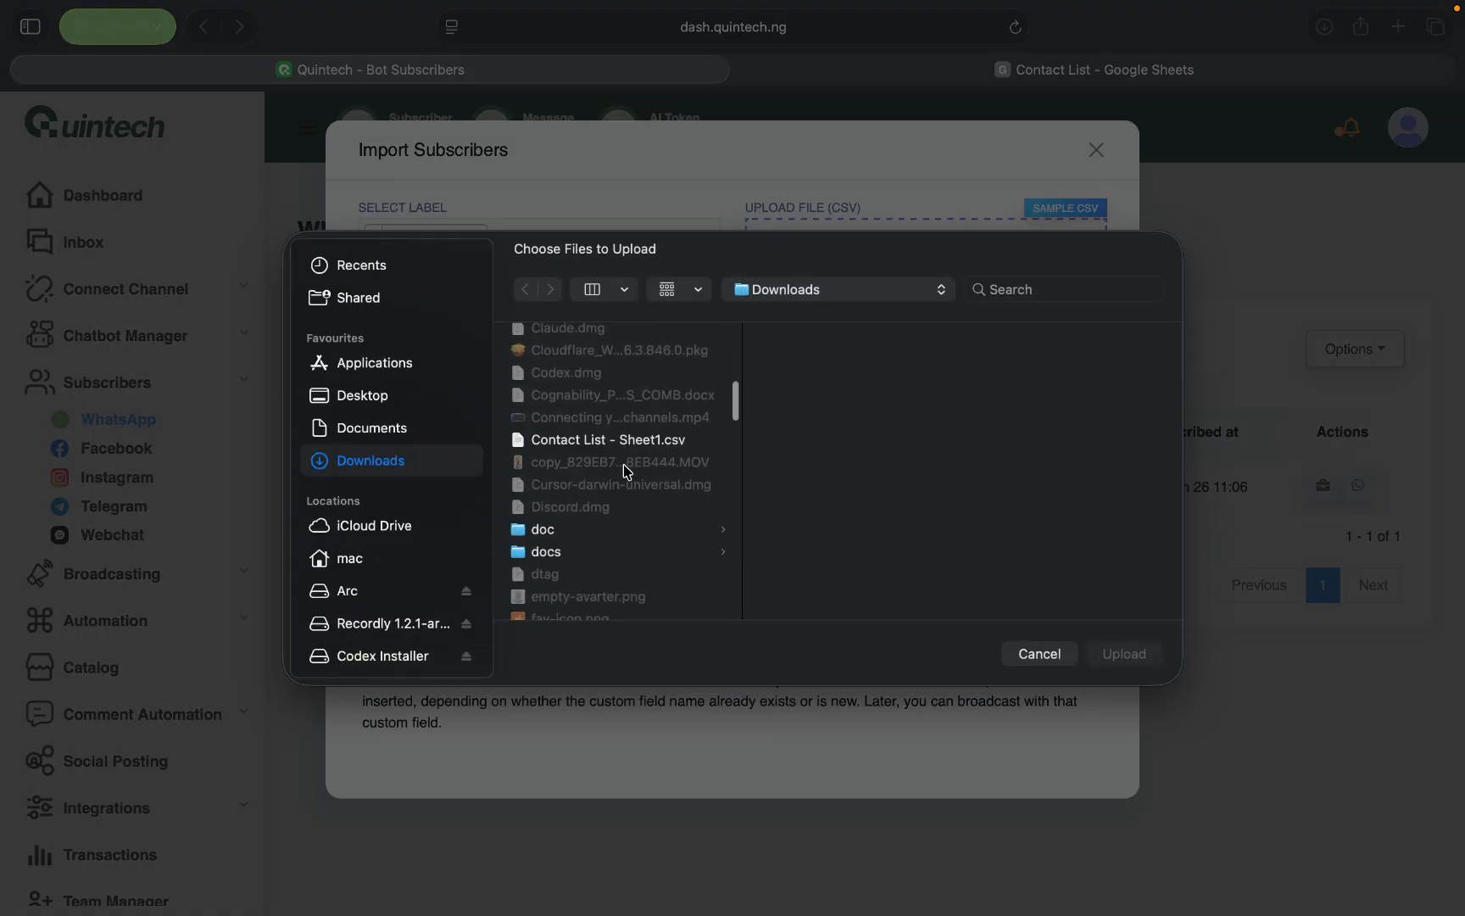
left_click(642, 427)
left_click(1106, 653)
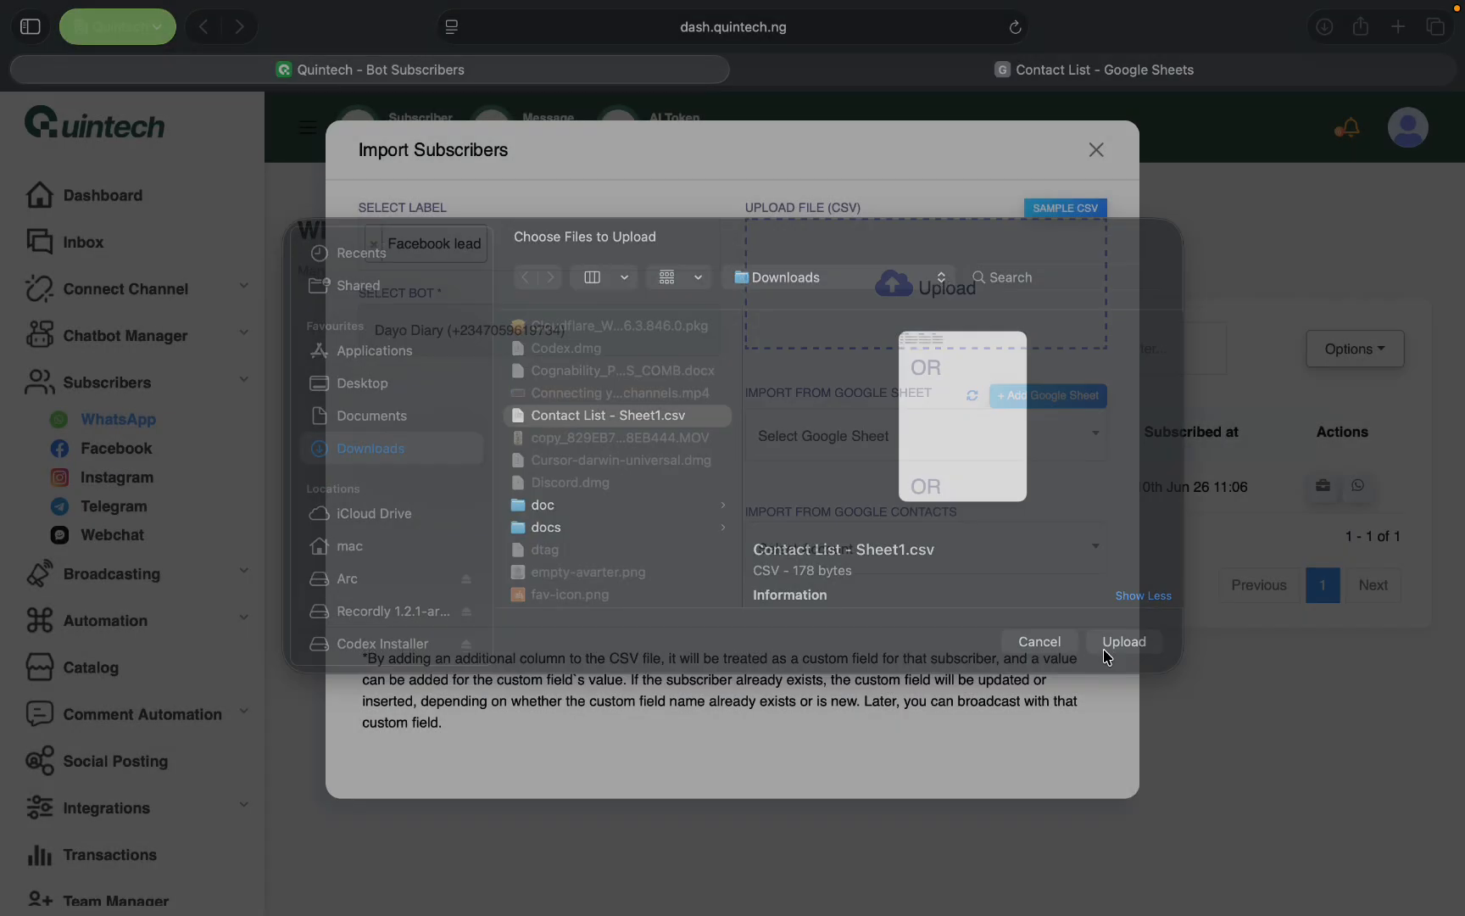
- Add a data mapping from the file header Name to the Subscriber Name field in the new import
scroll(689, 597, "down", 5)
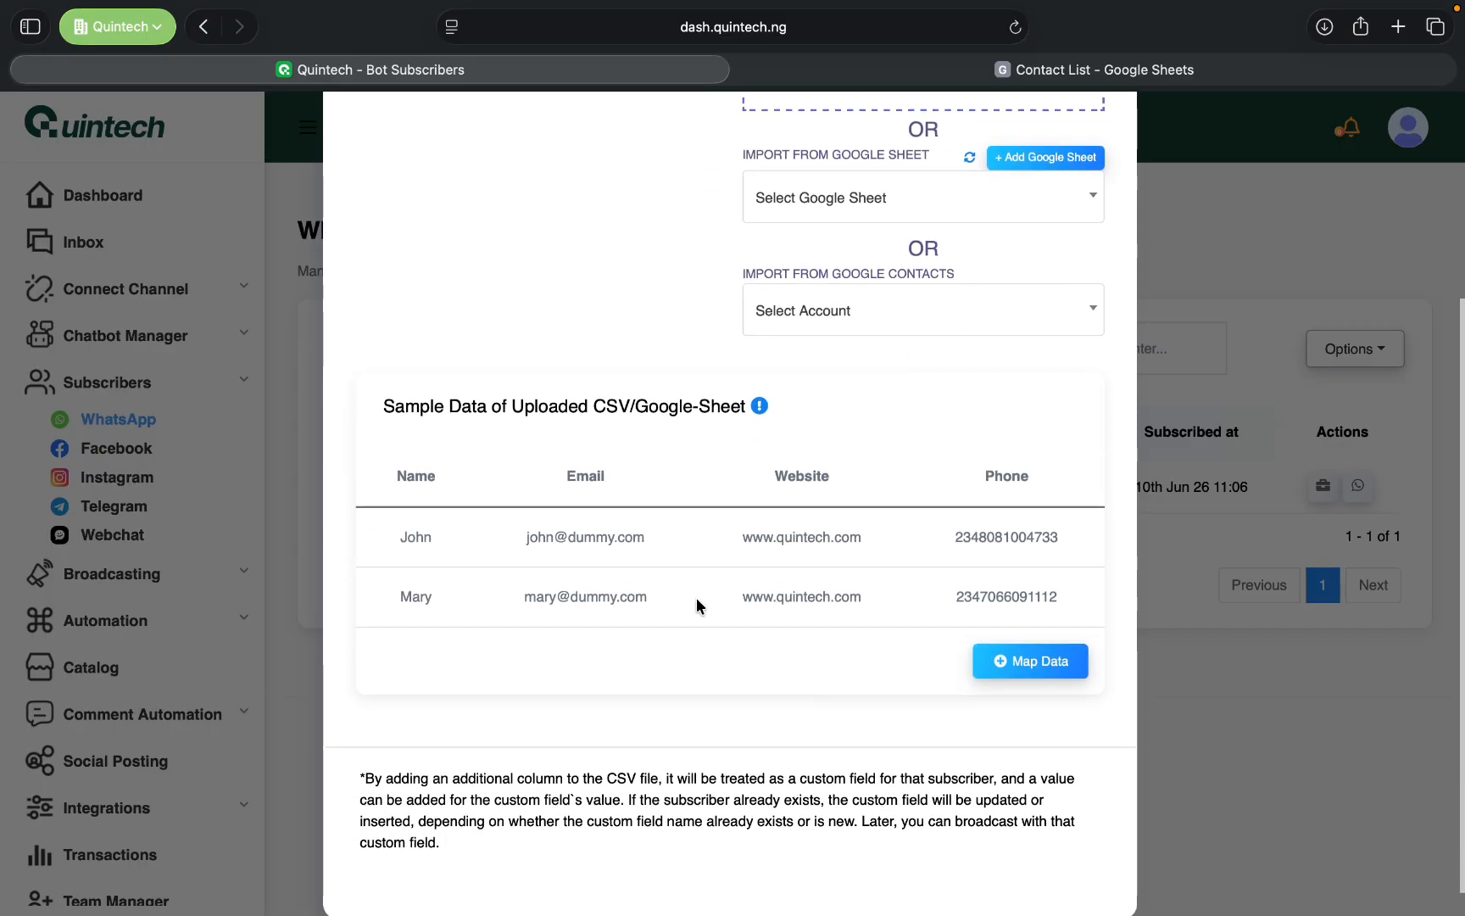
left_click(1018, 660)
scroll(594, 741, "down", 1)
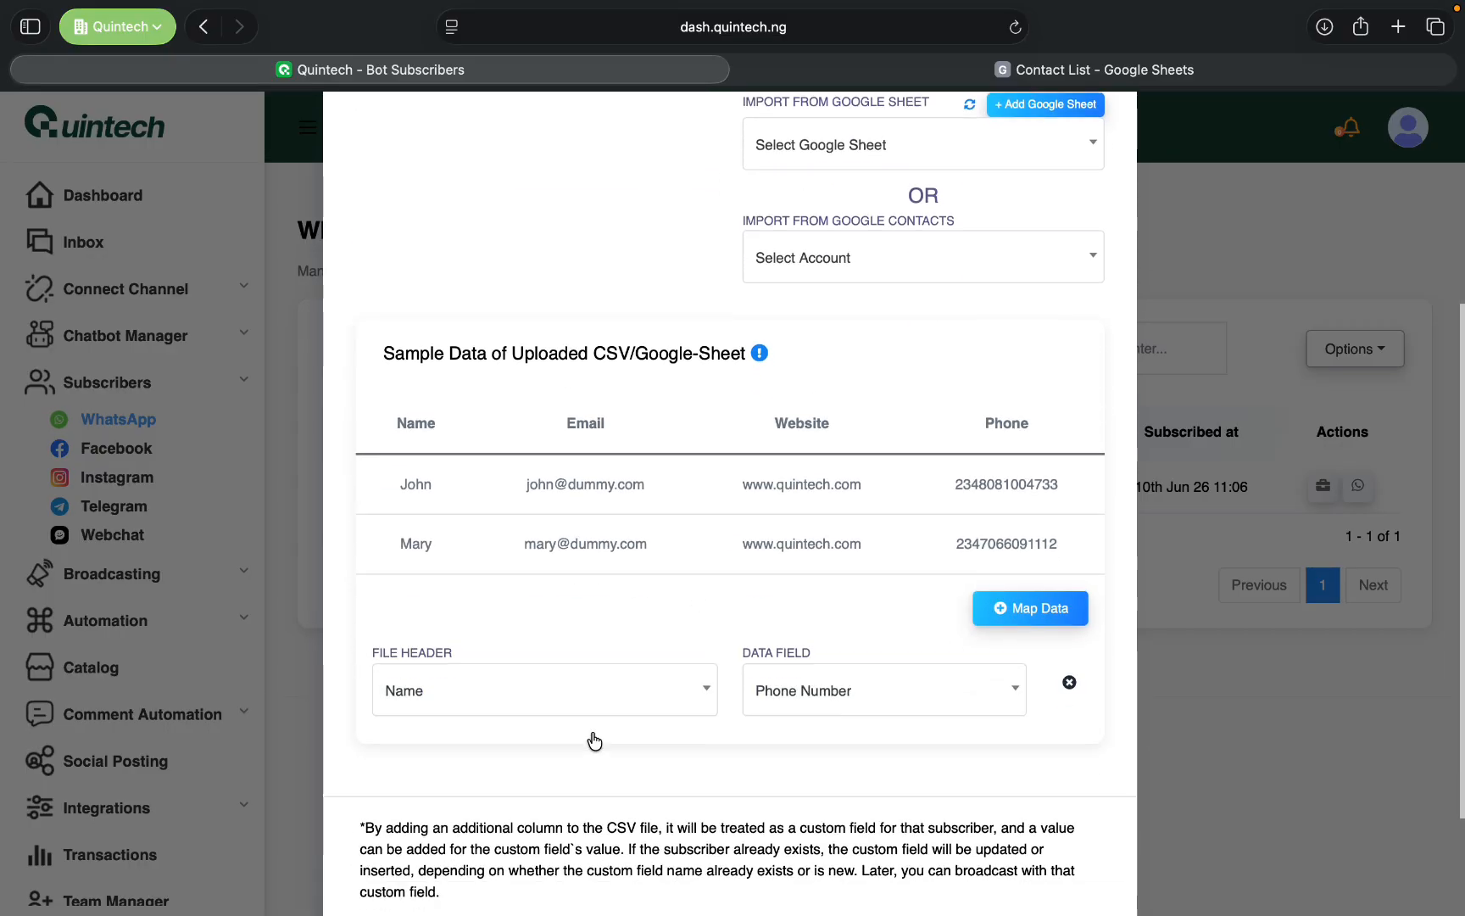
left_click(782, 691)
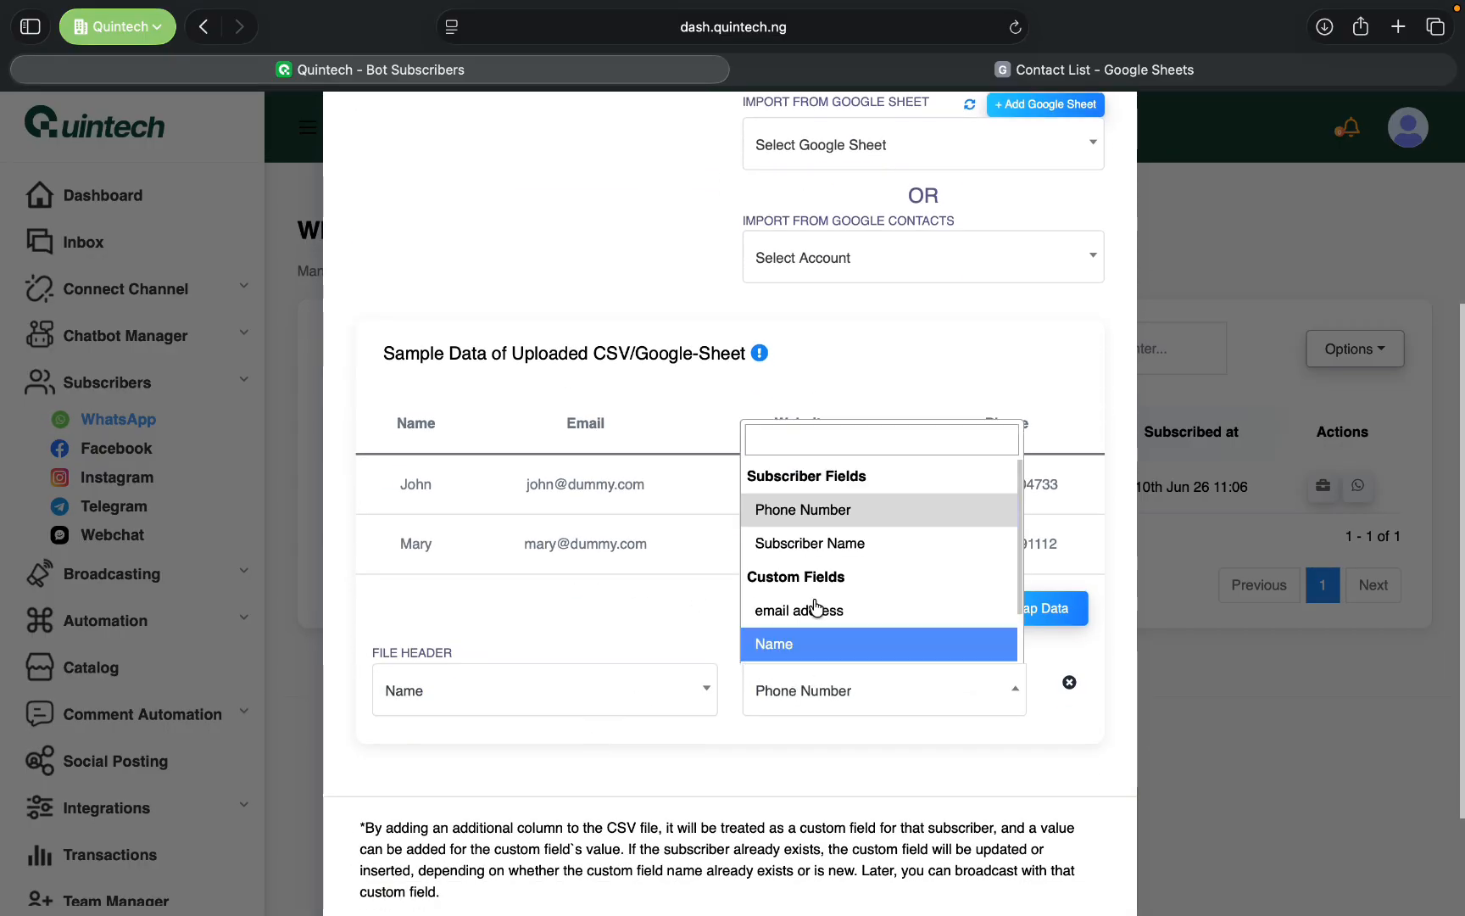
left_click(835, 543)
- Add a second data mapping from the file header Email to the custom field "email address"
left_click(1050, 608)
scroll(774, 613, "down", 3)
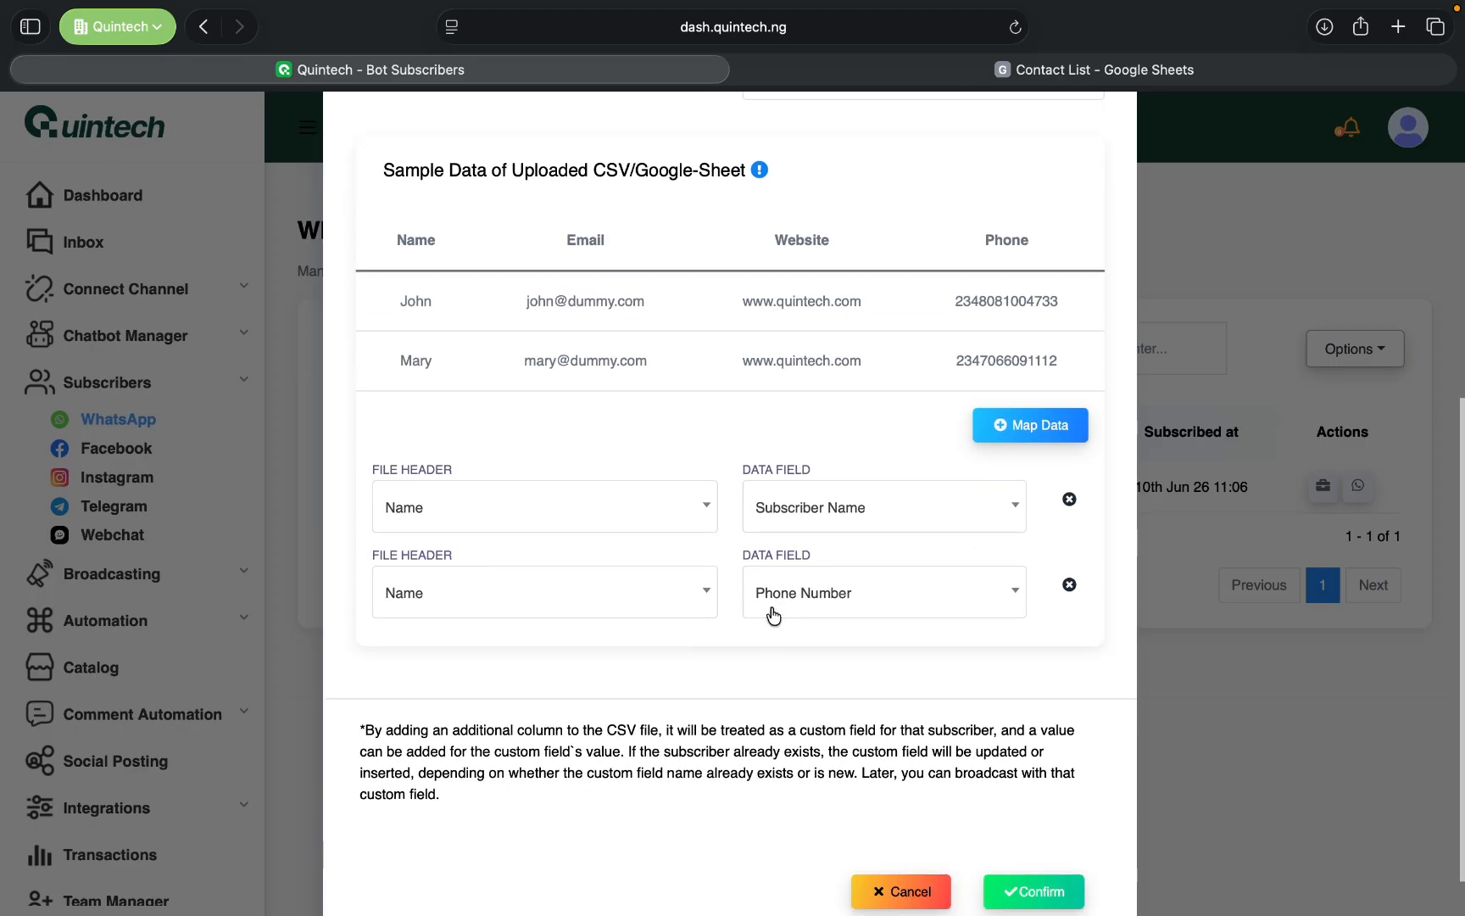
left_click(553, 604)
left_click(510, 711)
left_click(775, 592)
left_click(824, 820)
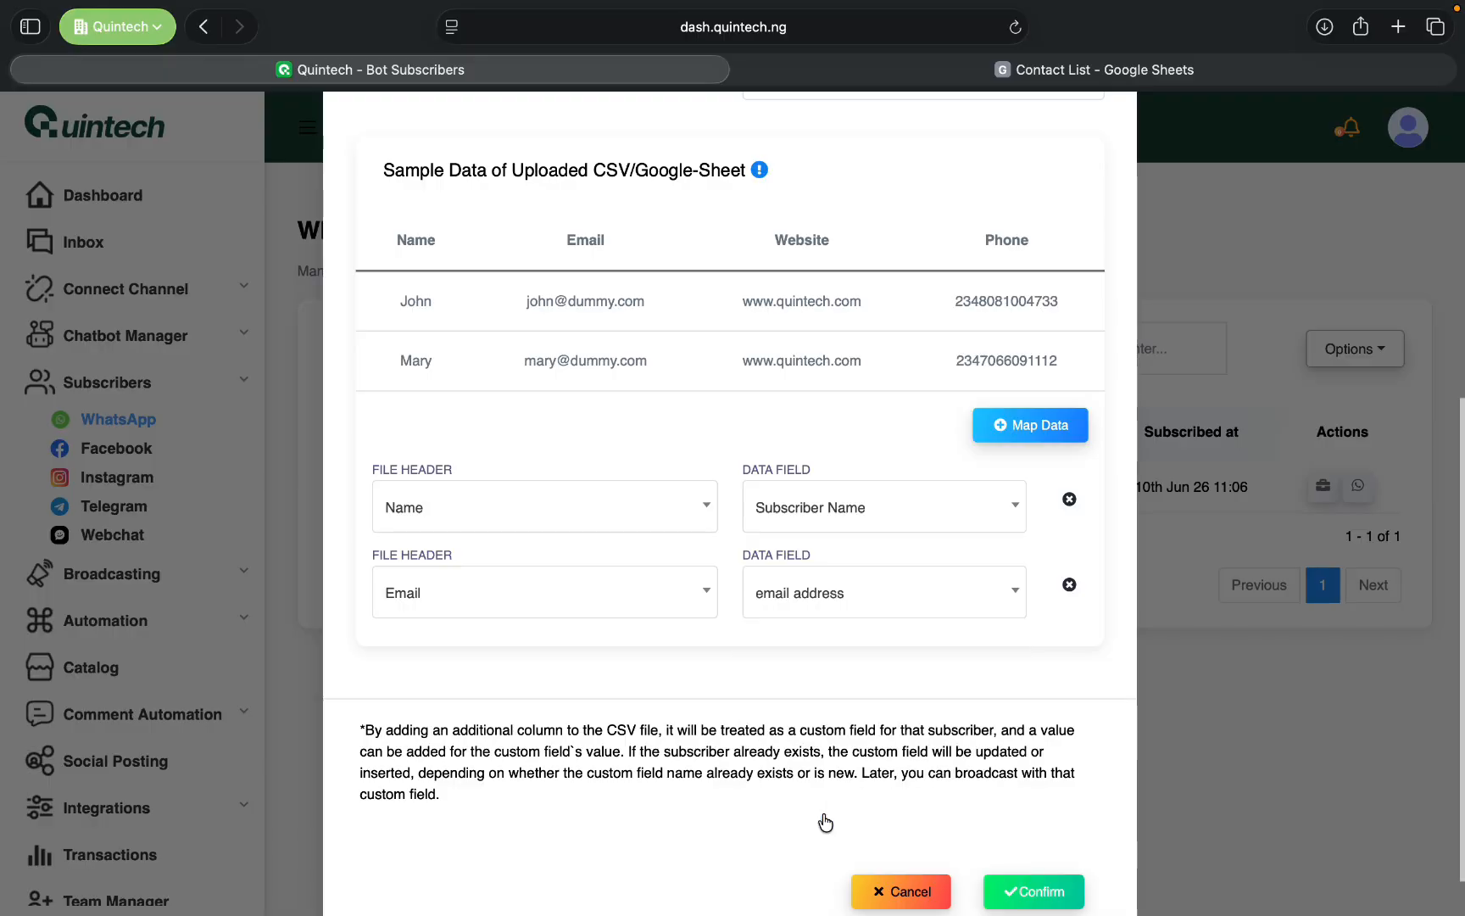
- Add a third data mapping from the file header Website to the custom field Website
left_click(1024, 436)
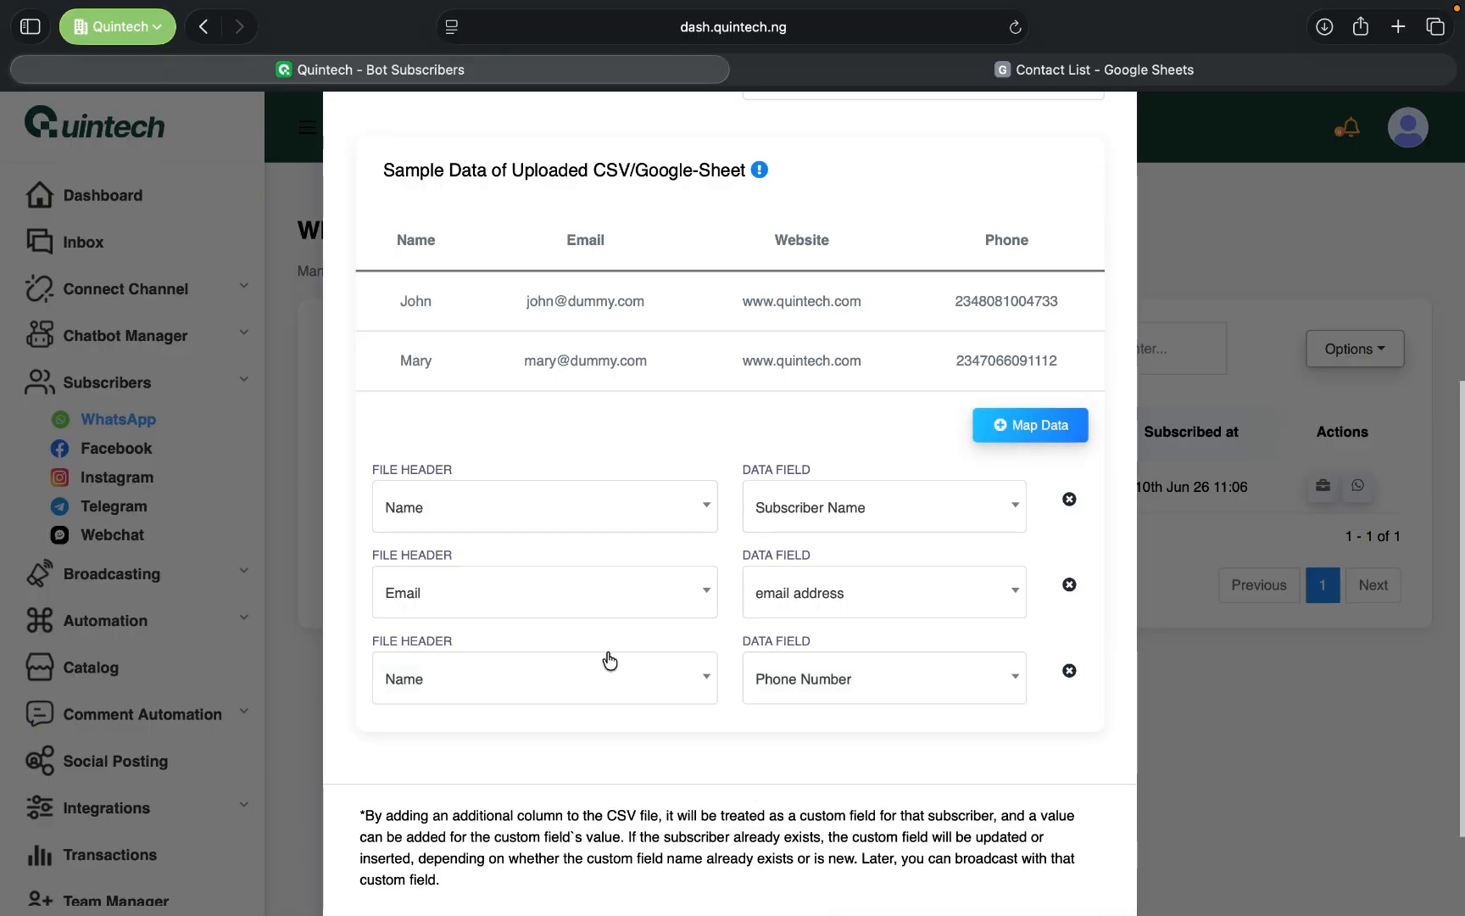
left_click(610, 661)
left_click(506, 825)
left_click(913, 690)
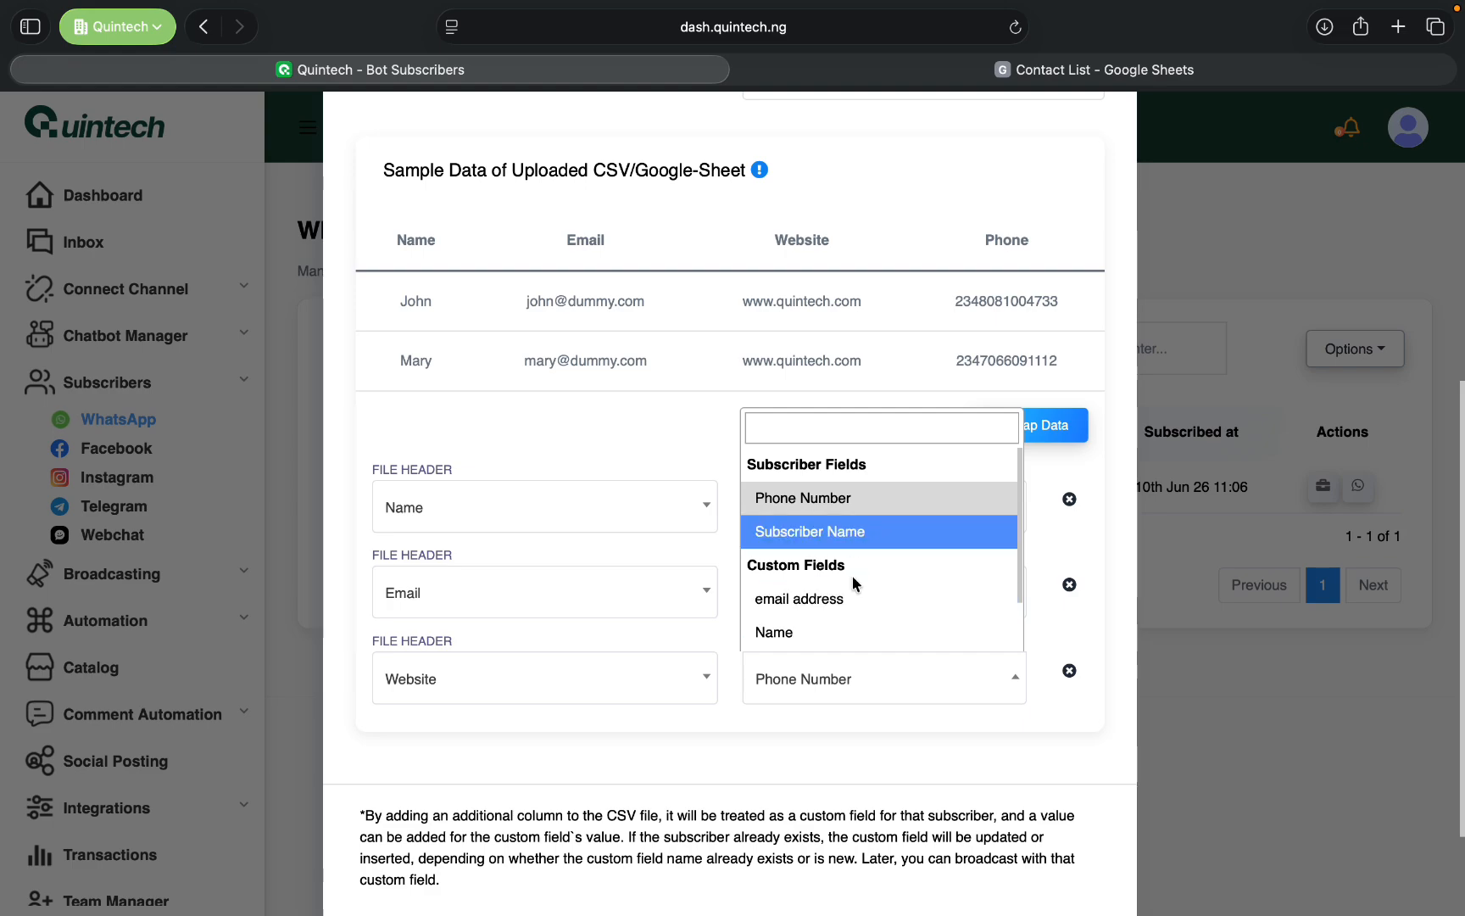
scroll(855, 583, "down", 2)
left_click(838, 631)
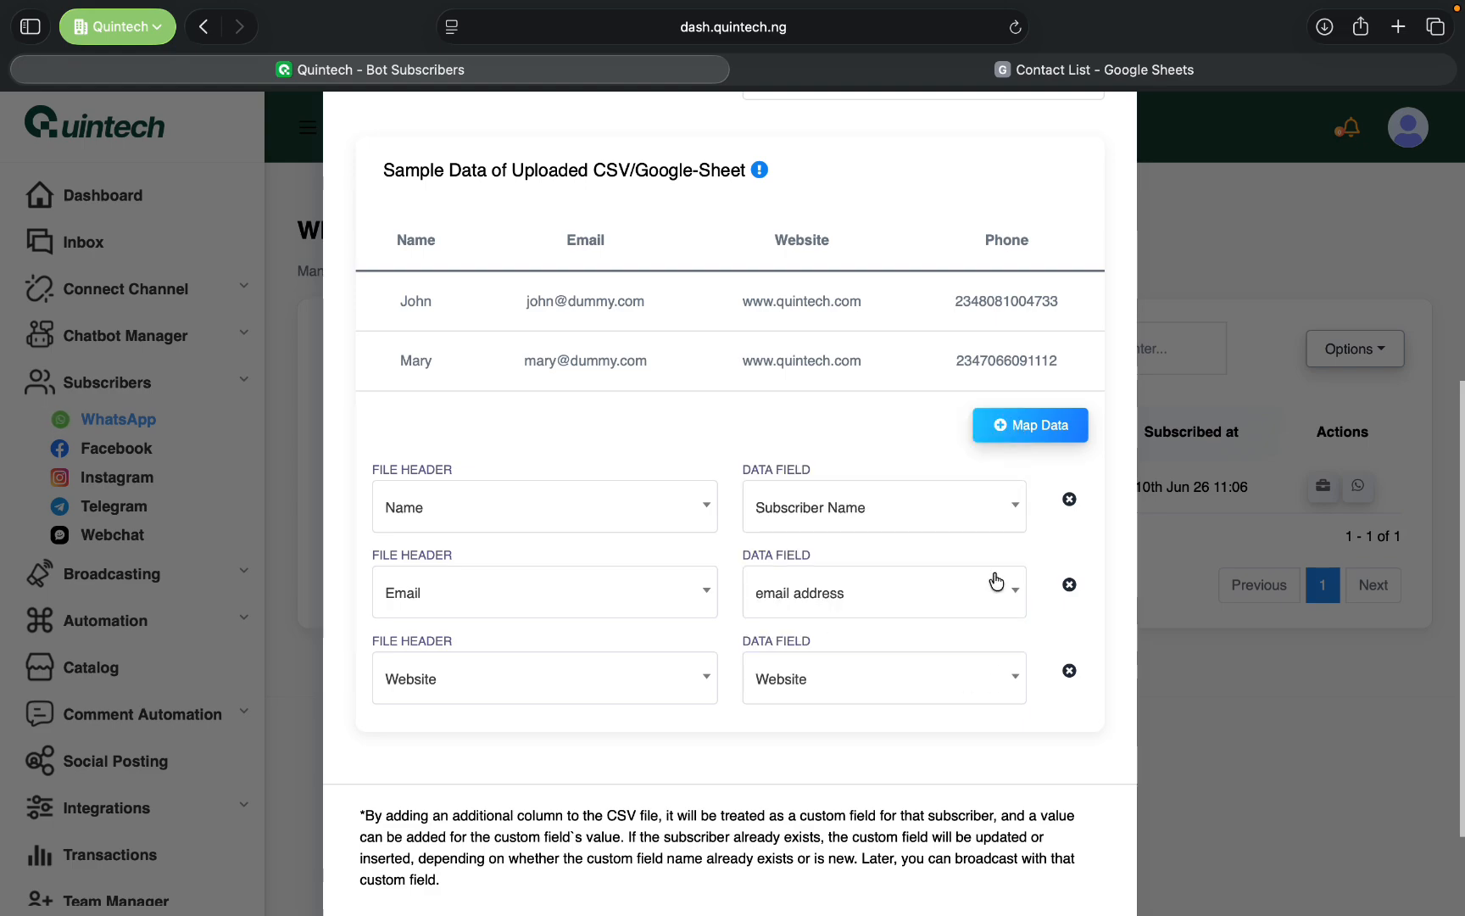
- Add a fourth data mapping from the file header Phone to the subscriber field Phone Number
left_click(1035, 428)
scroll(746, 636, "down", 2)
left_click(601, 670)
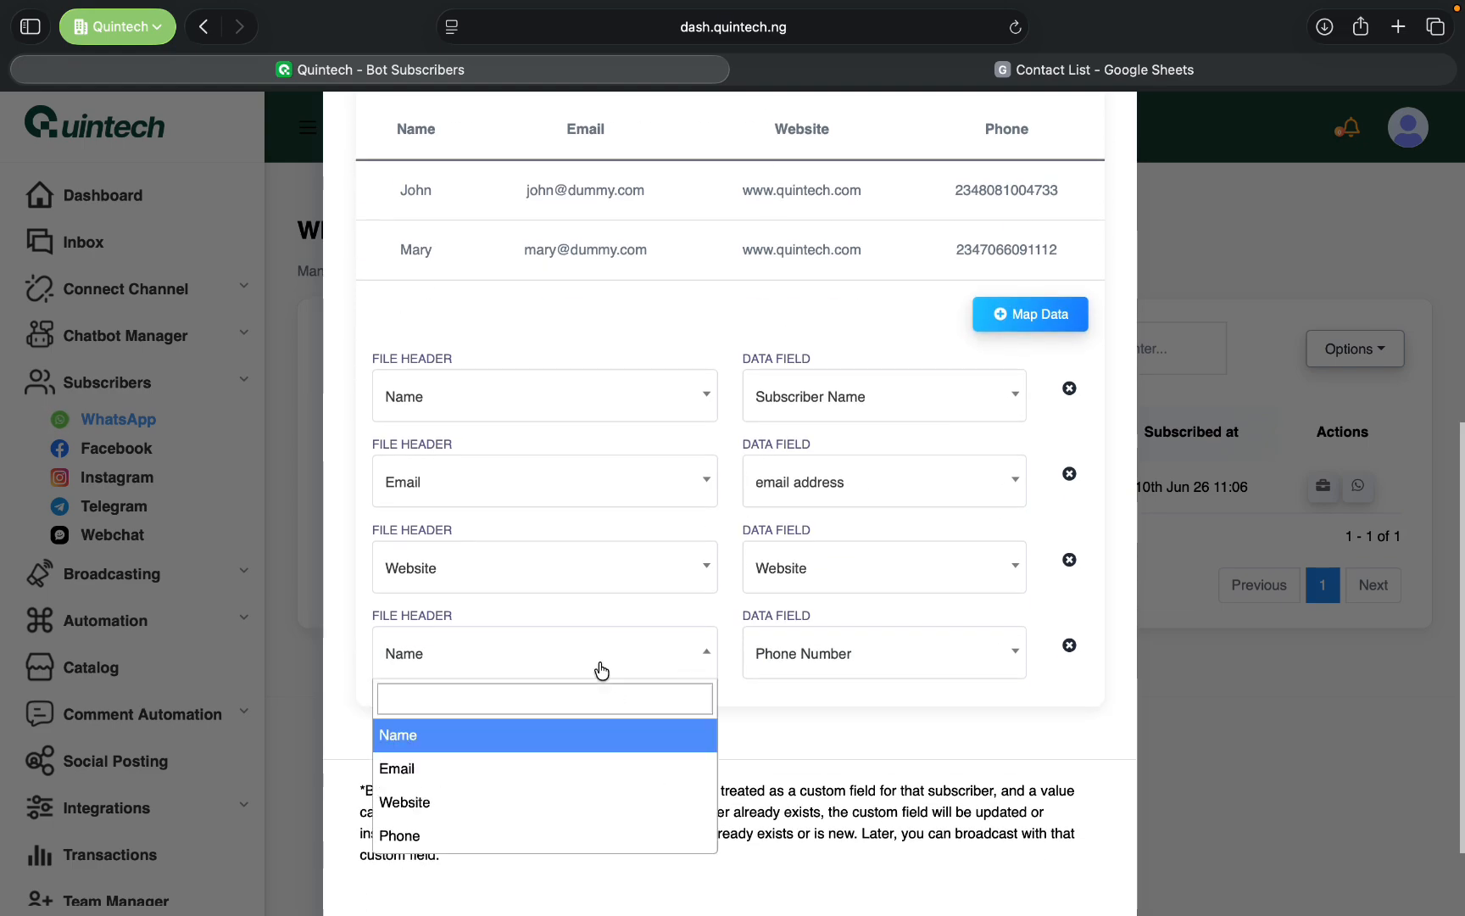
left_click(543, 835)
left_click(842, 642)
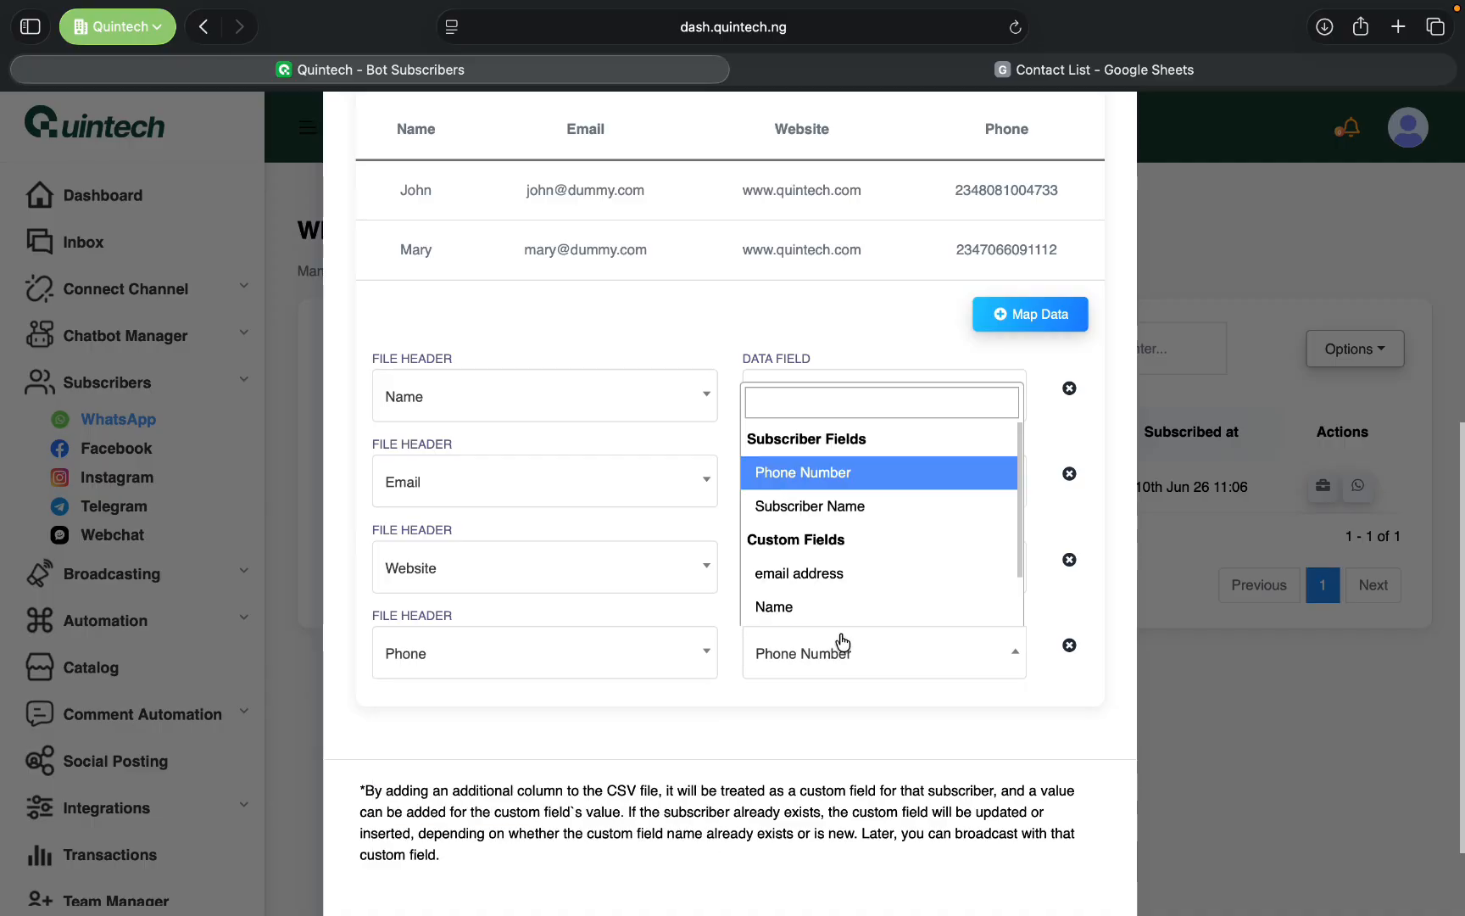
left_click(879, 472)
- Compare the mapped columns with the Contact List spreadsheet in Google Sheets and return to the import's mappings in Quintech
scroll(881, 713, "up", 1)
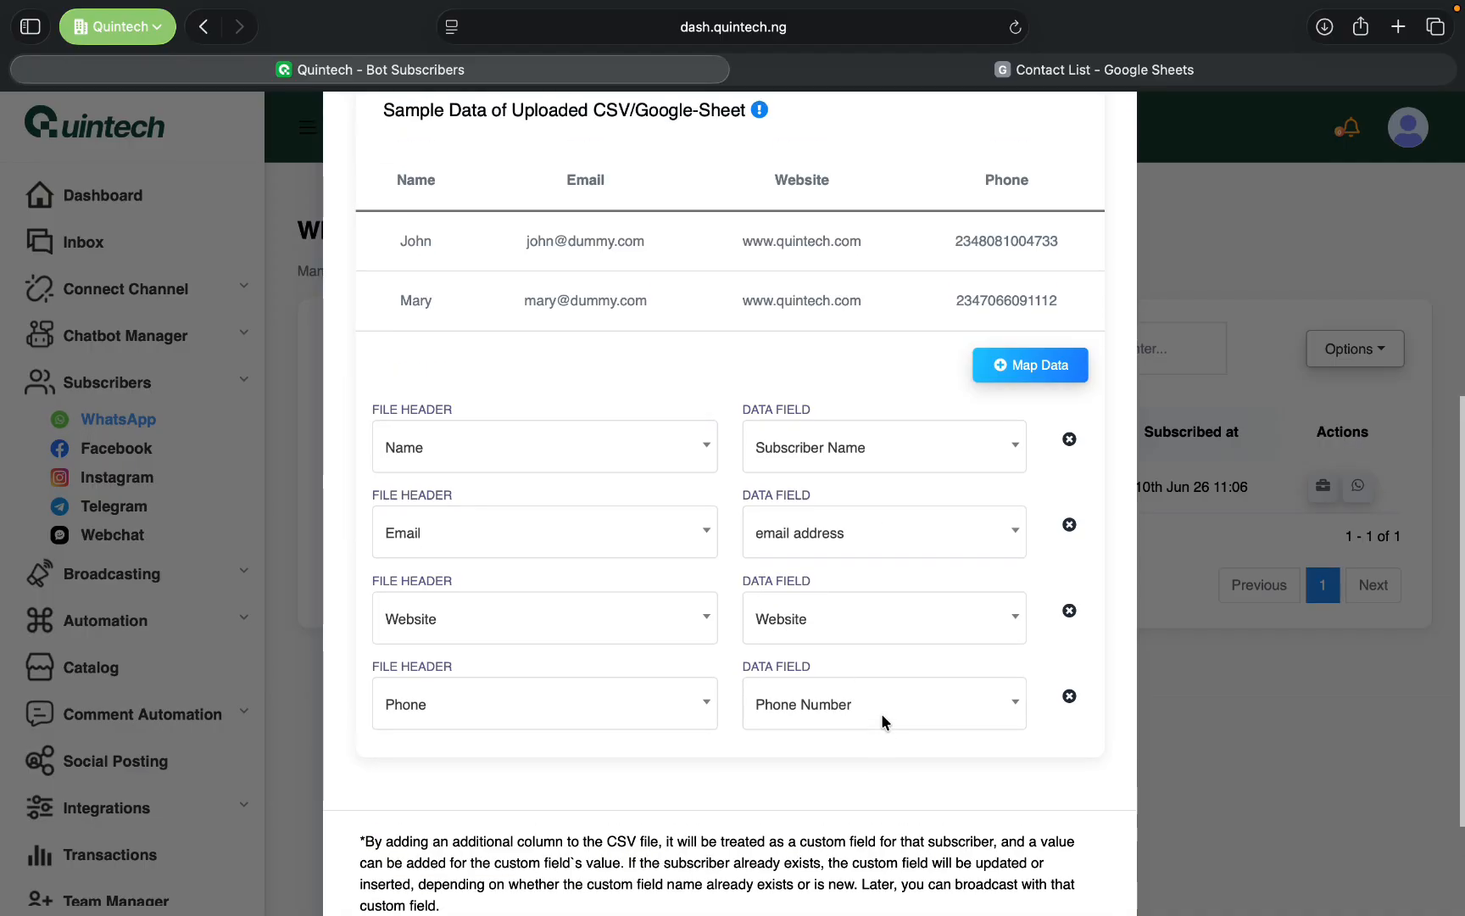
scroll(881, 722, "up", 1)
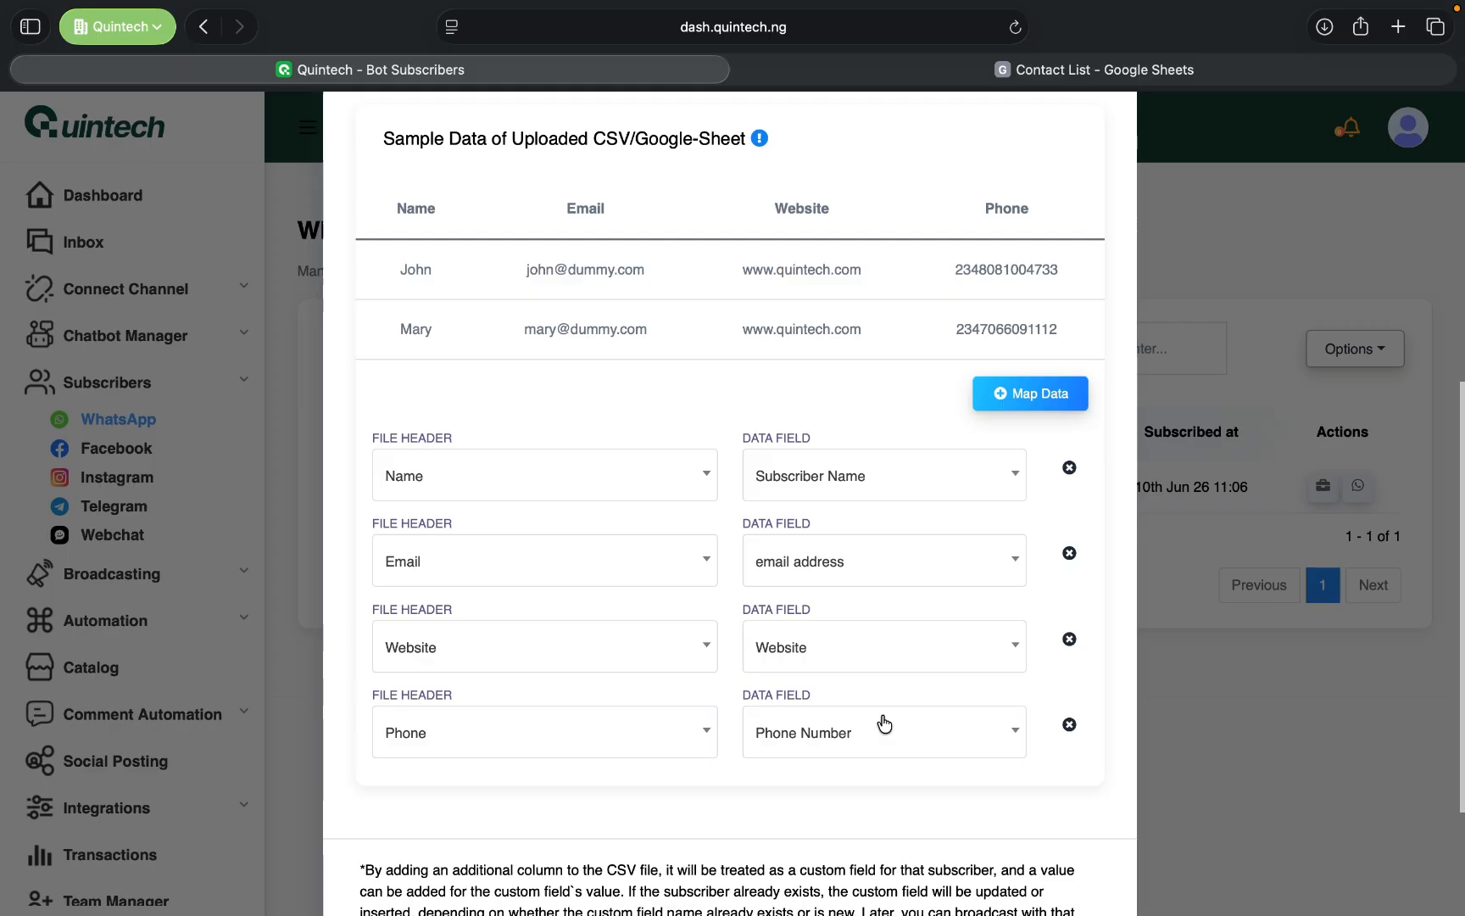
left_click(1154, 76)
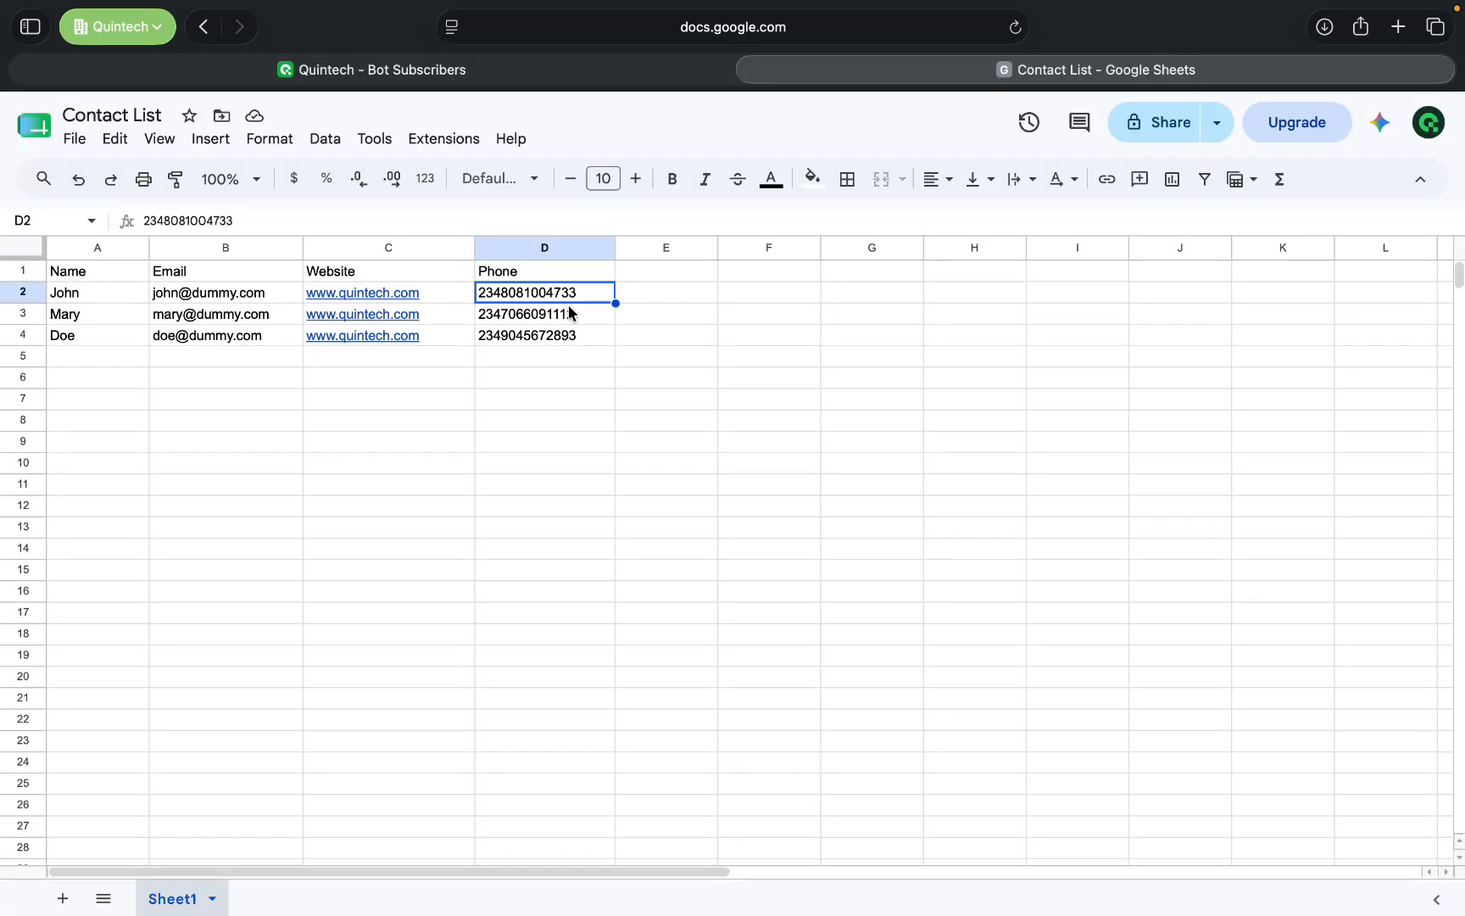
left_click(408, 81)
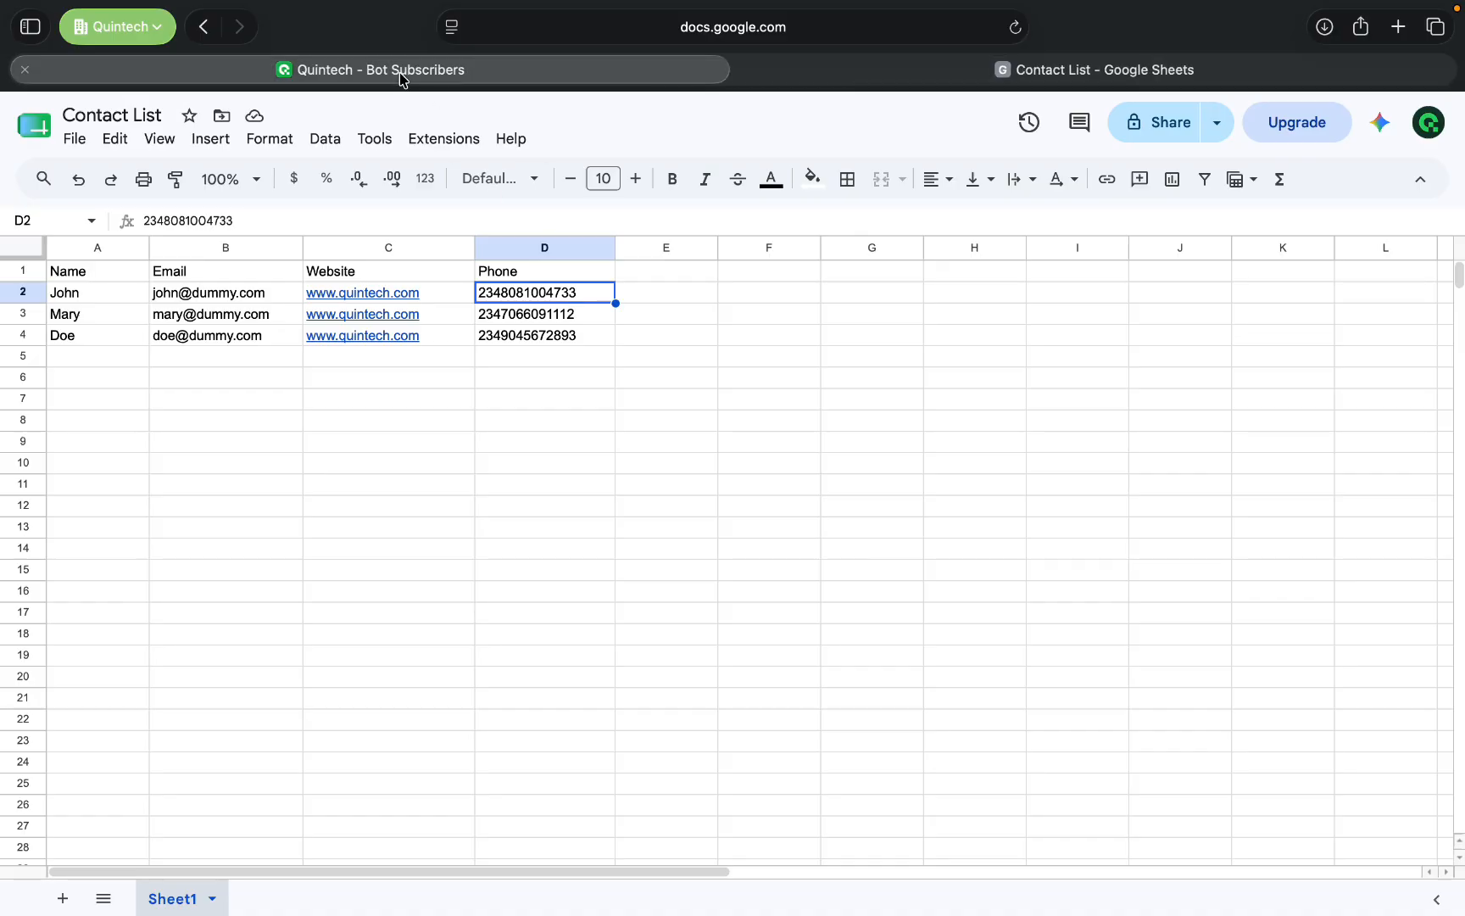
scroll(859, 599, "down", 1)
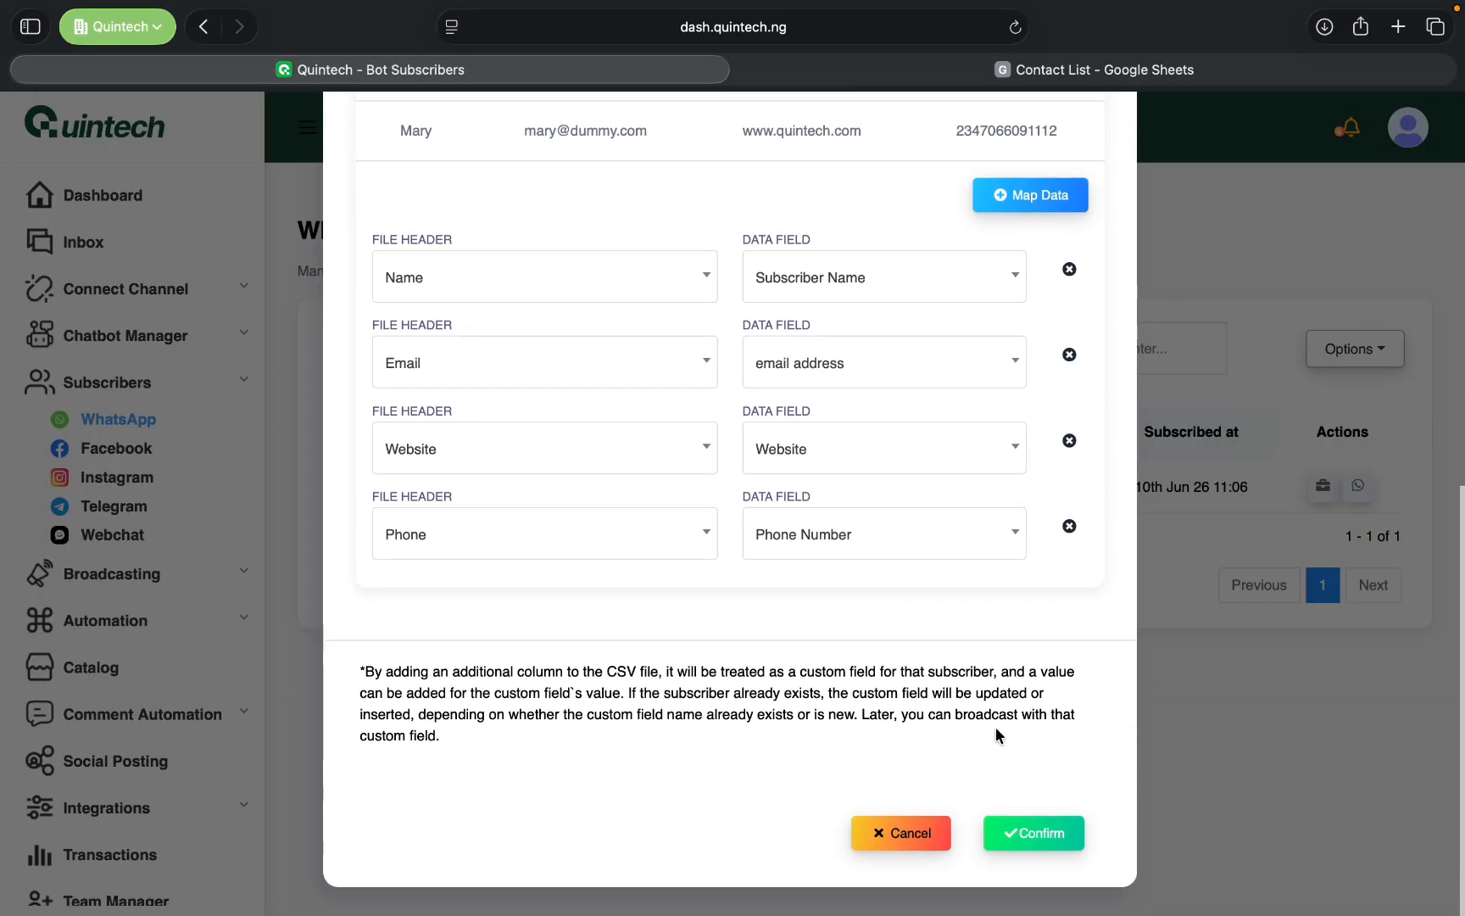
- Confirm the contact import with its four mappings and compare the WhatsApp subscriber list with the Contact List spreadsheet in Google Sheets
left_click(1055, 836)
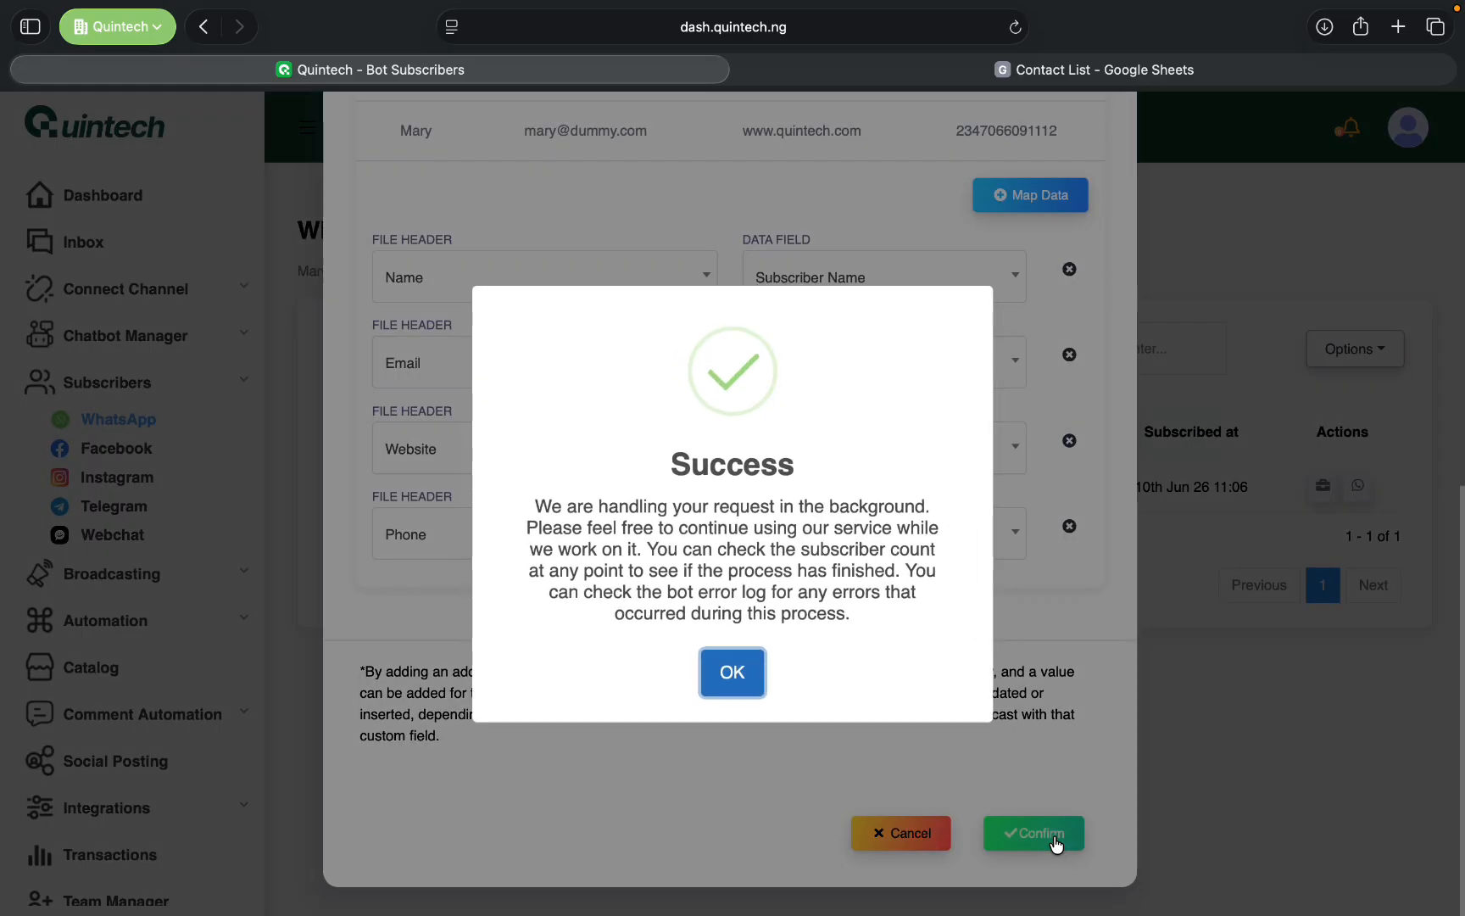
left_click(733, 674)
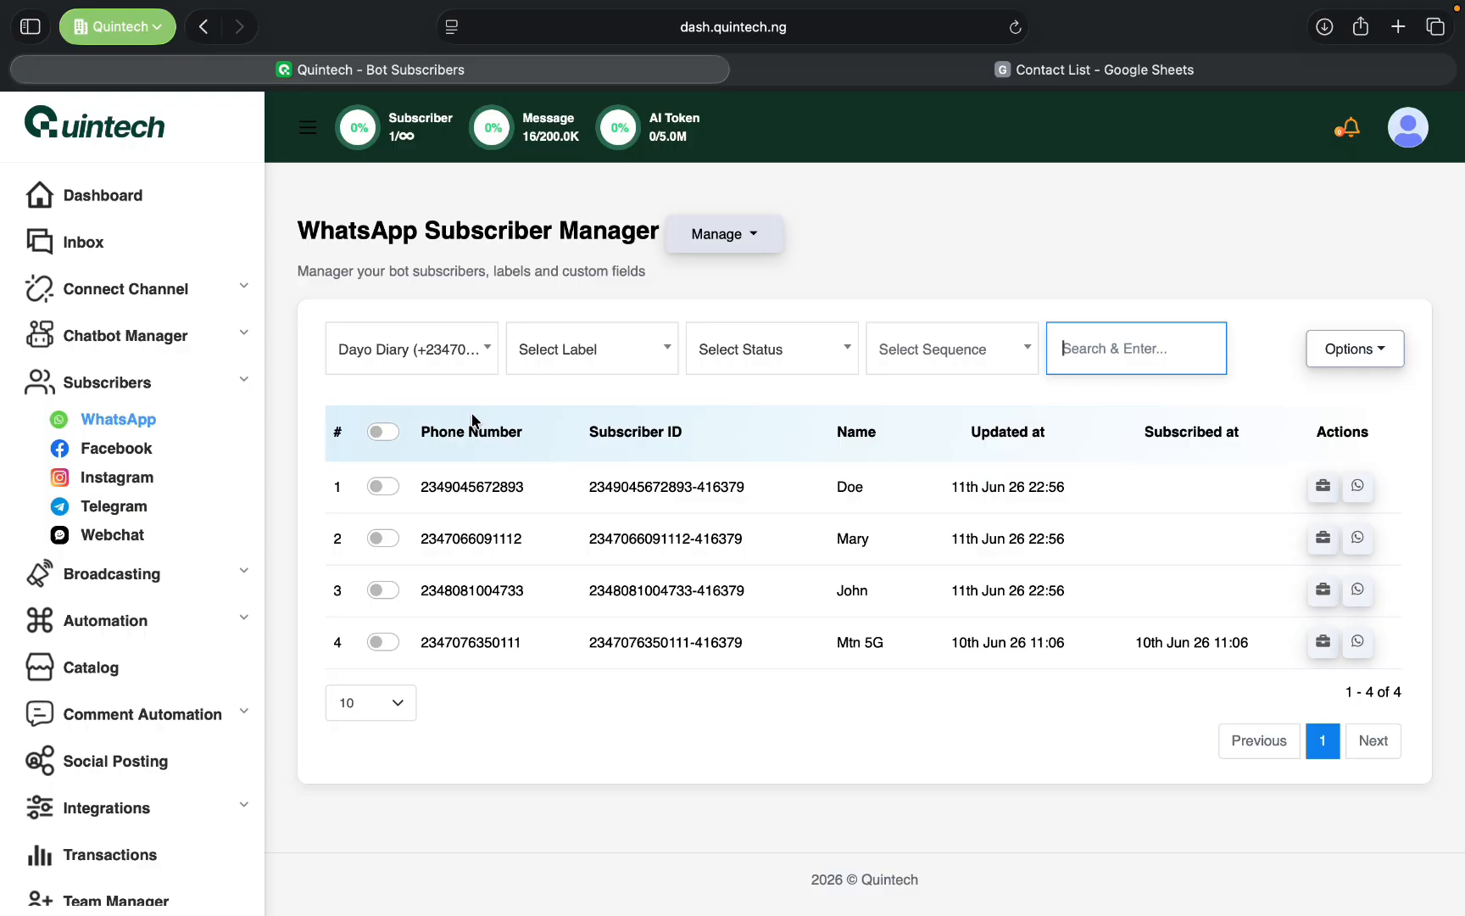
left_click(1058, 78)
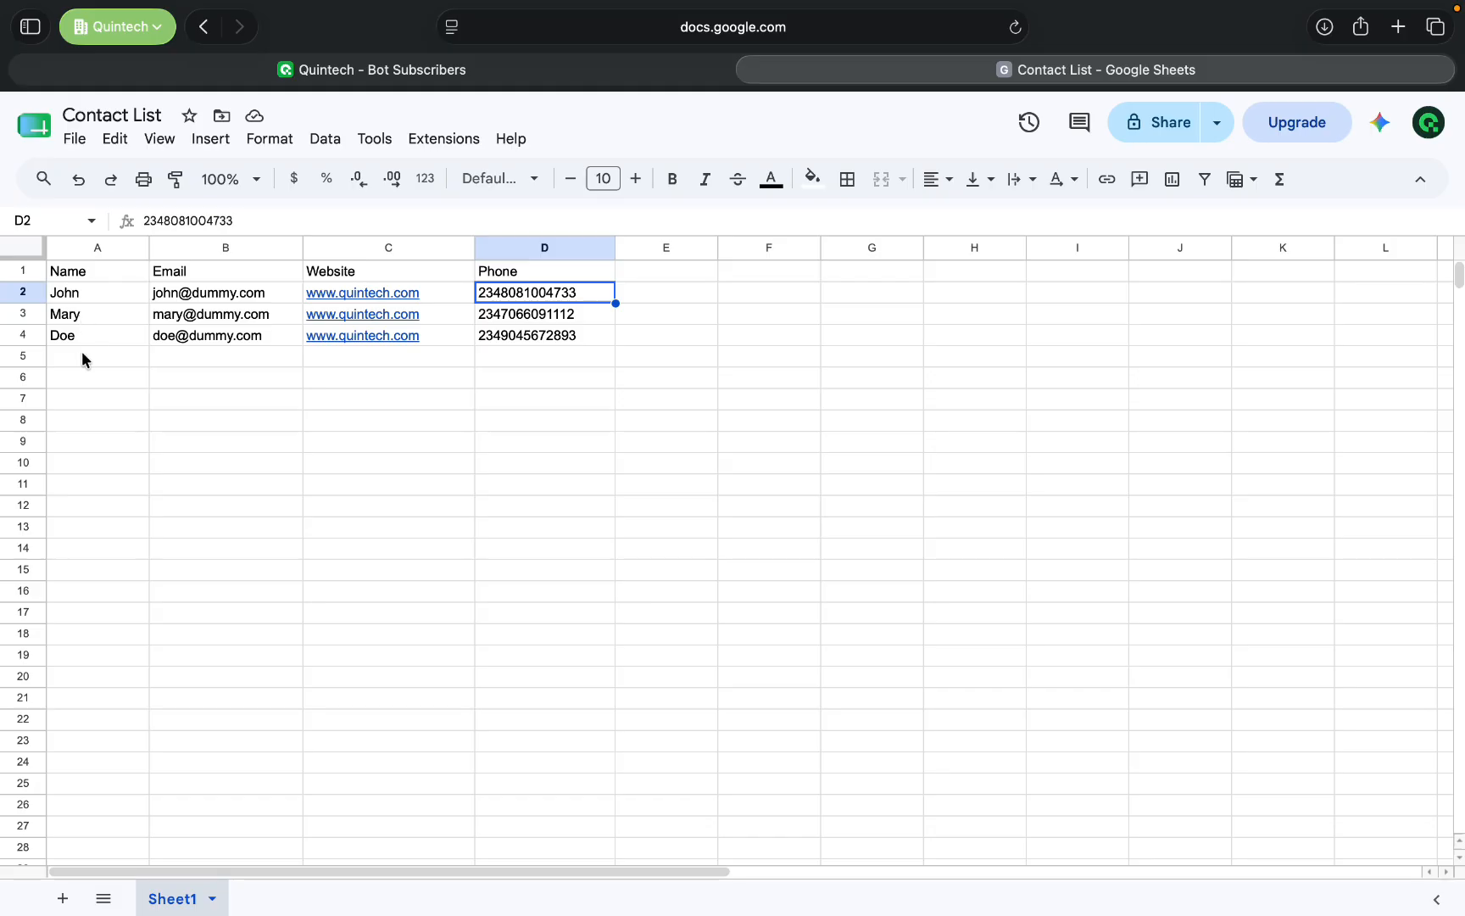
left_click(500, 68)
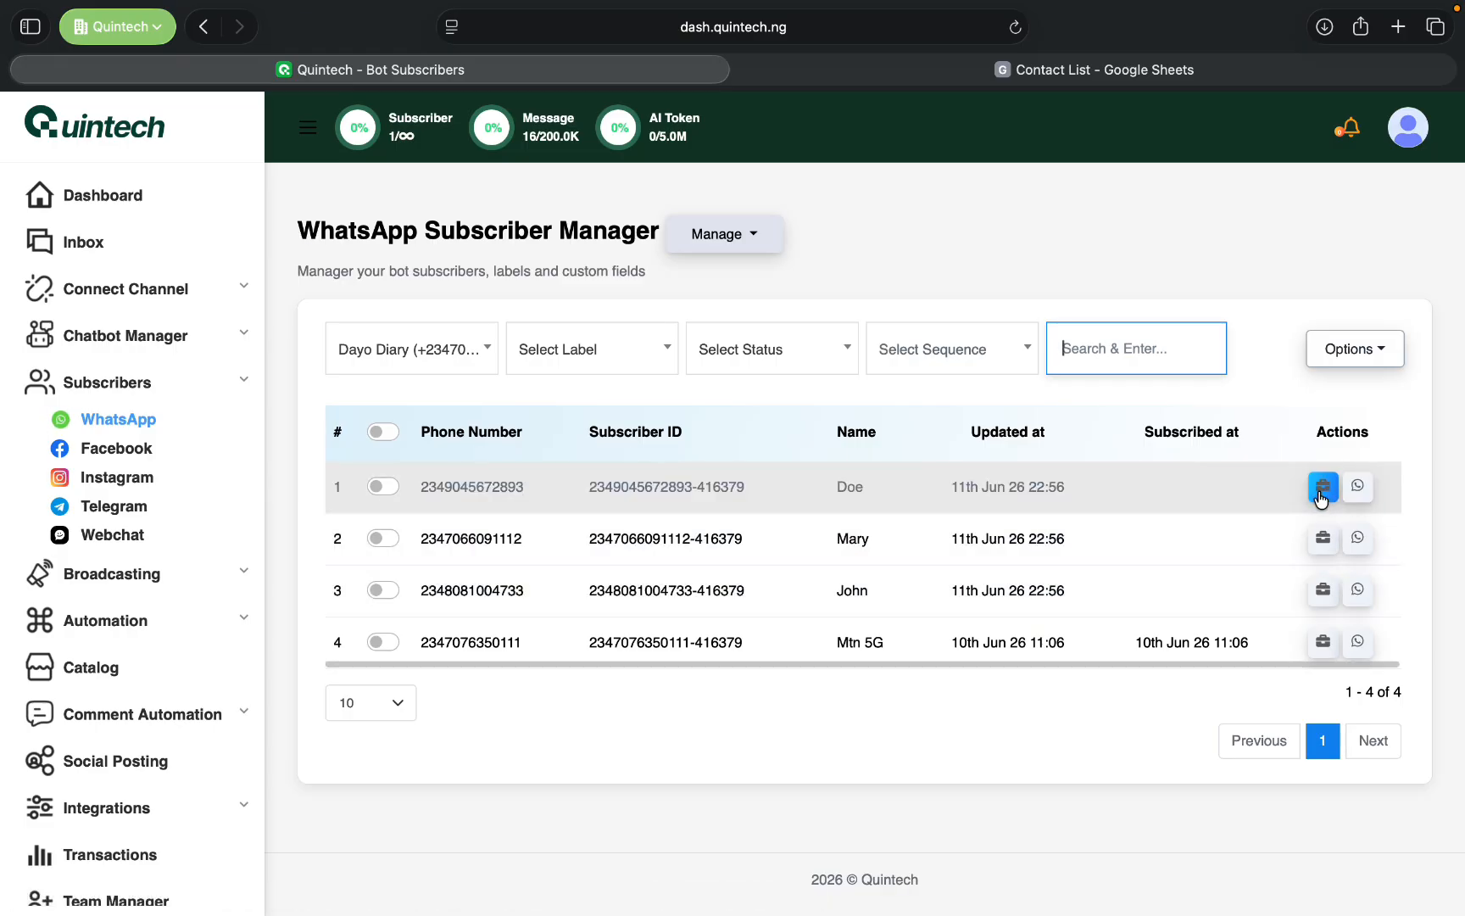
- Review the first listed subscriber's profile, including its labels, assigned custom fields, notes and extra actions, and close it
left_click(1322, 488)
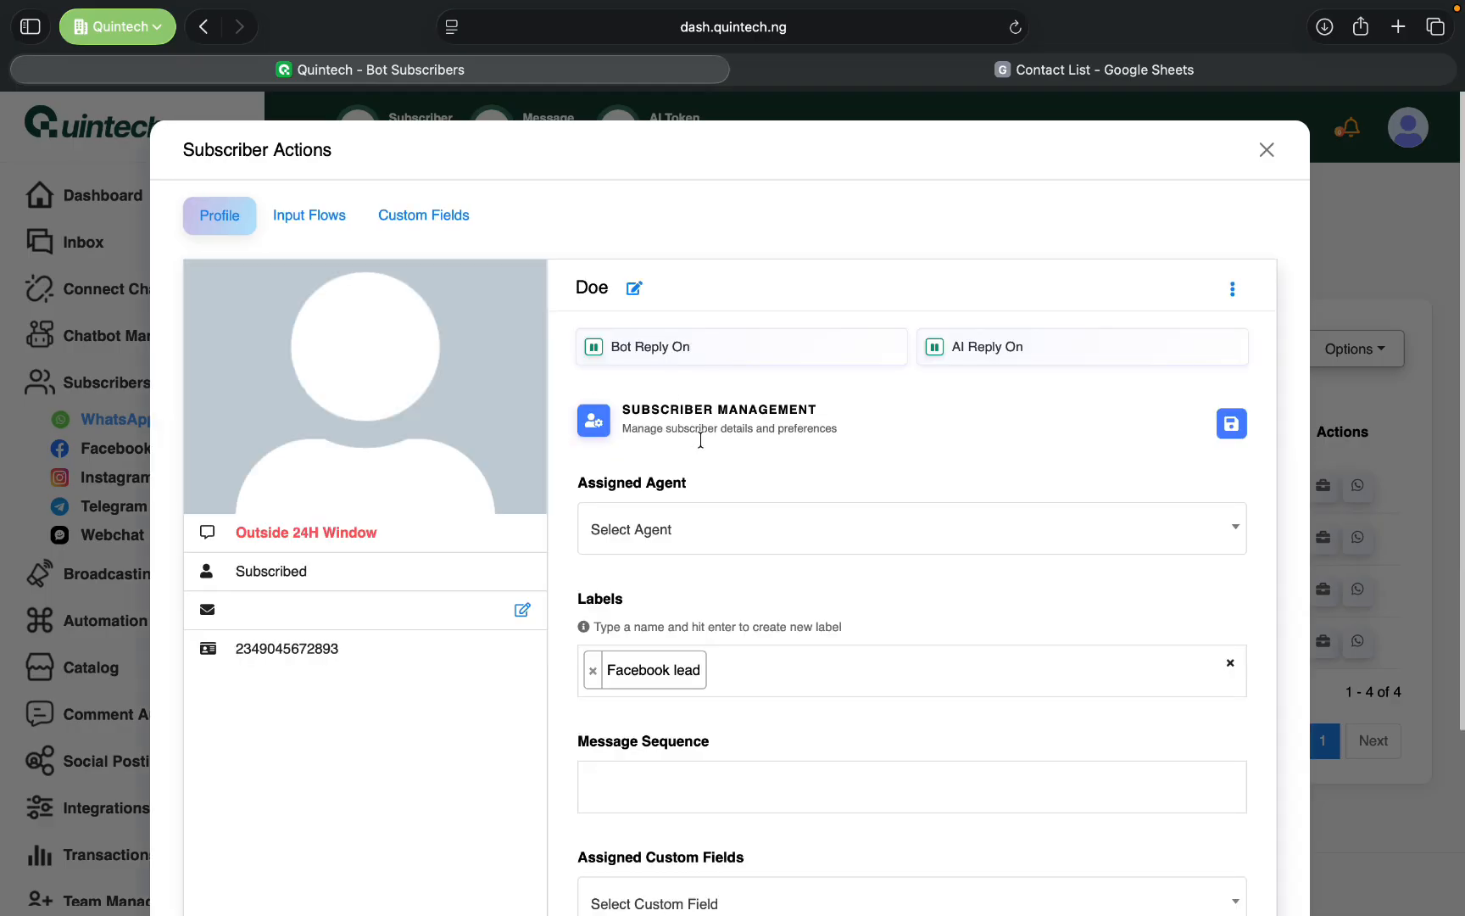
scroll(806, 549, "down", 2)
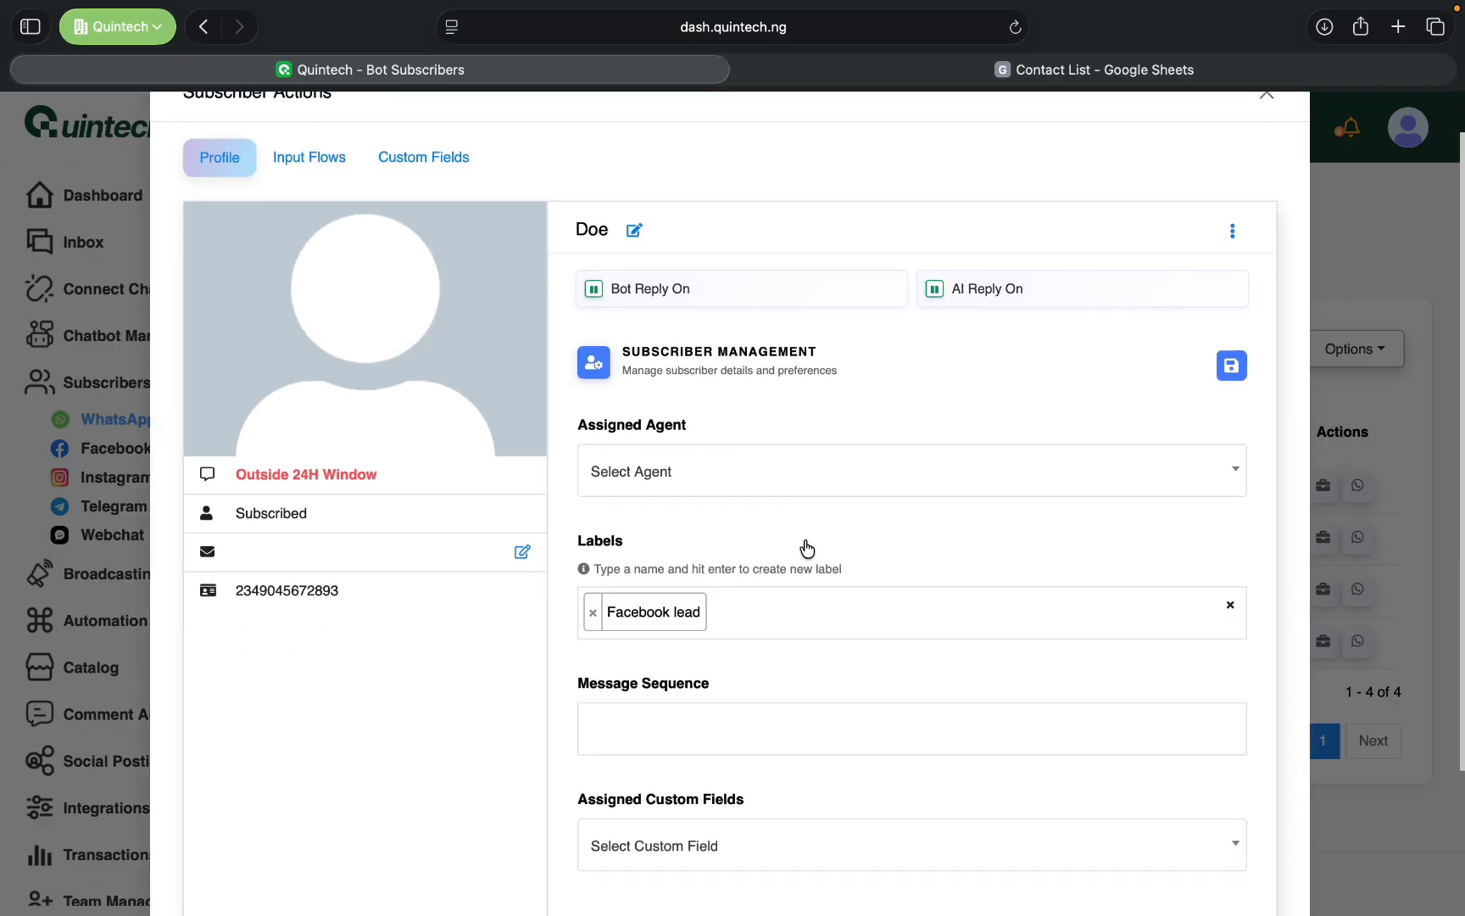
scroll(806, 548, "down", 5)
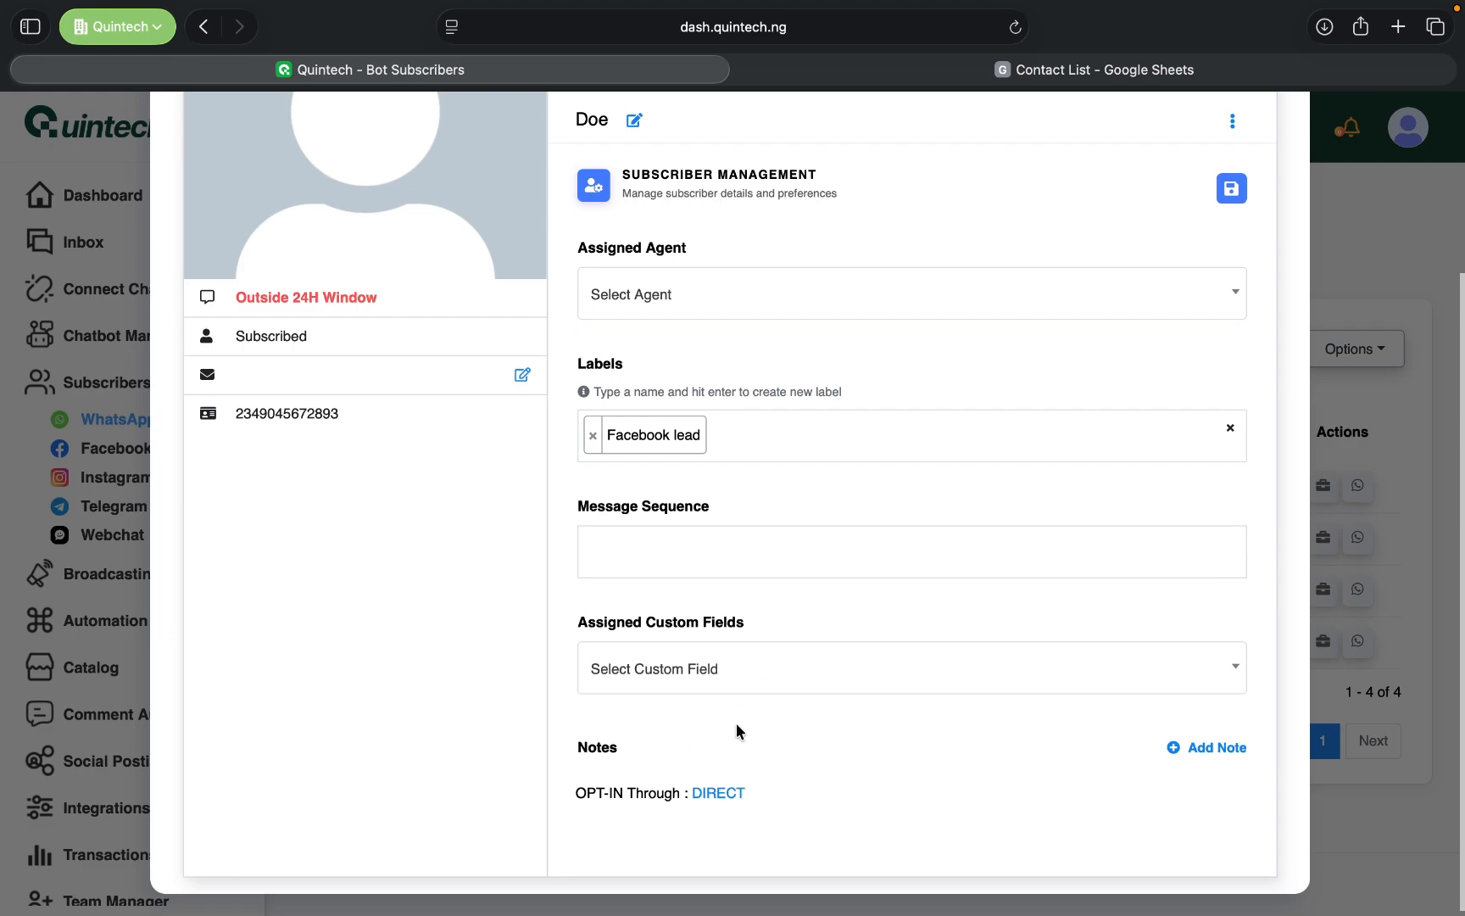
scroll(780, 746, "down", 1)
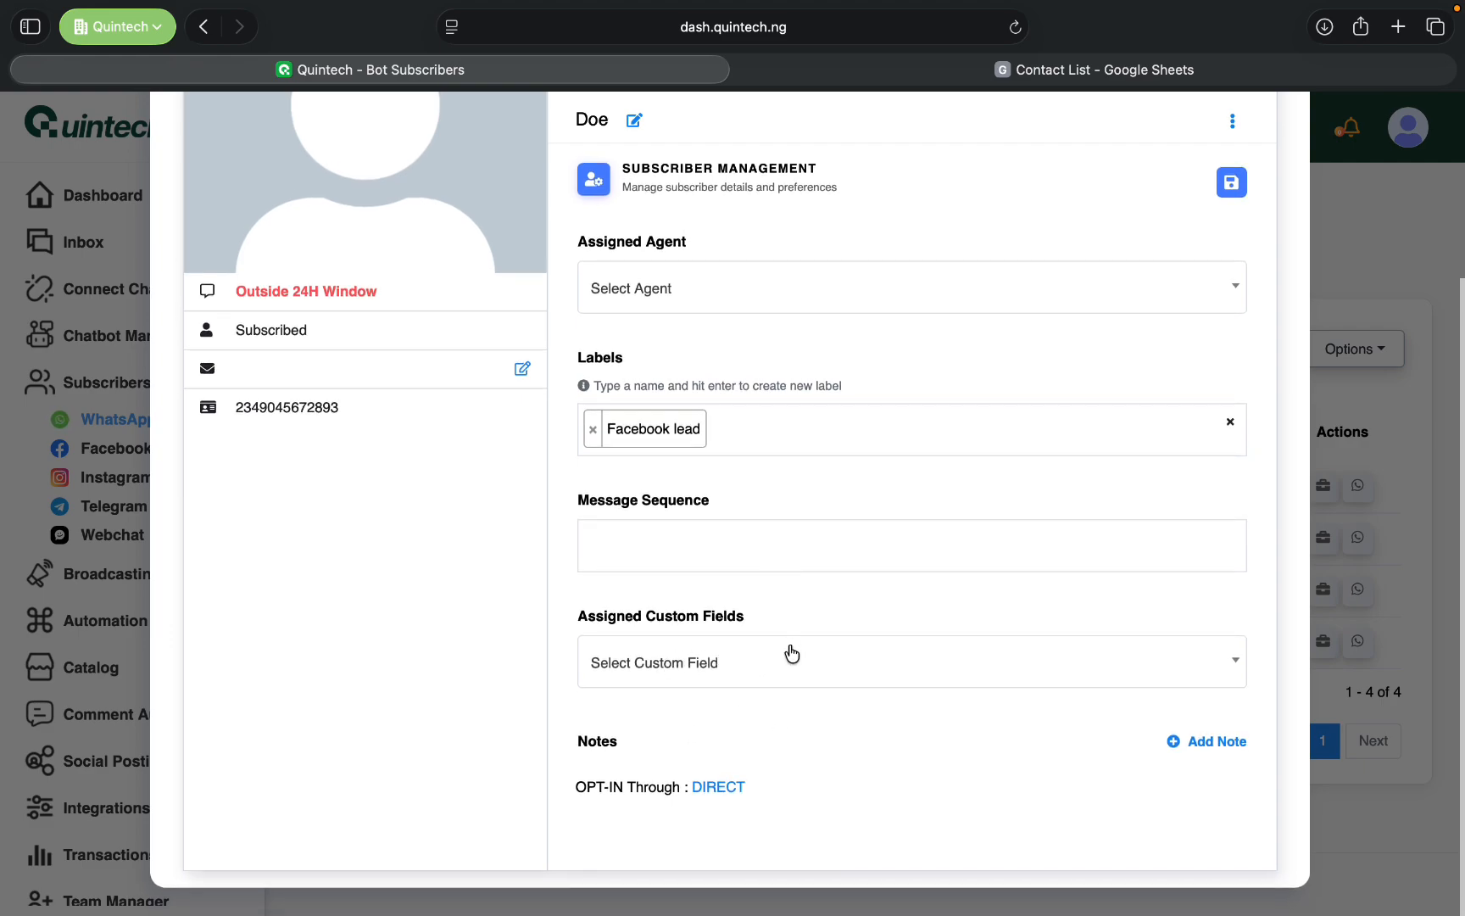
scroll(788, 652, "up", 6)
left_click(1232, 295)
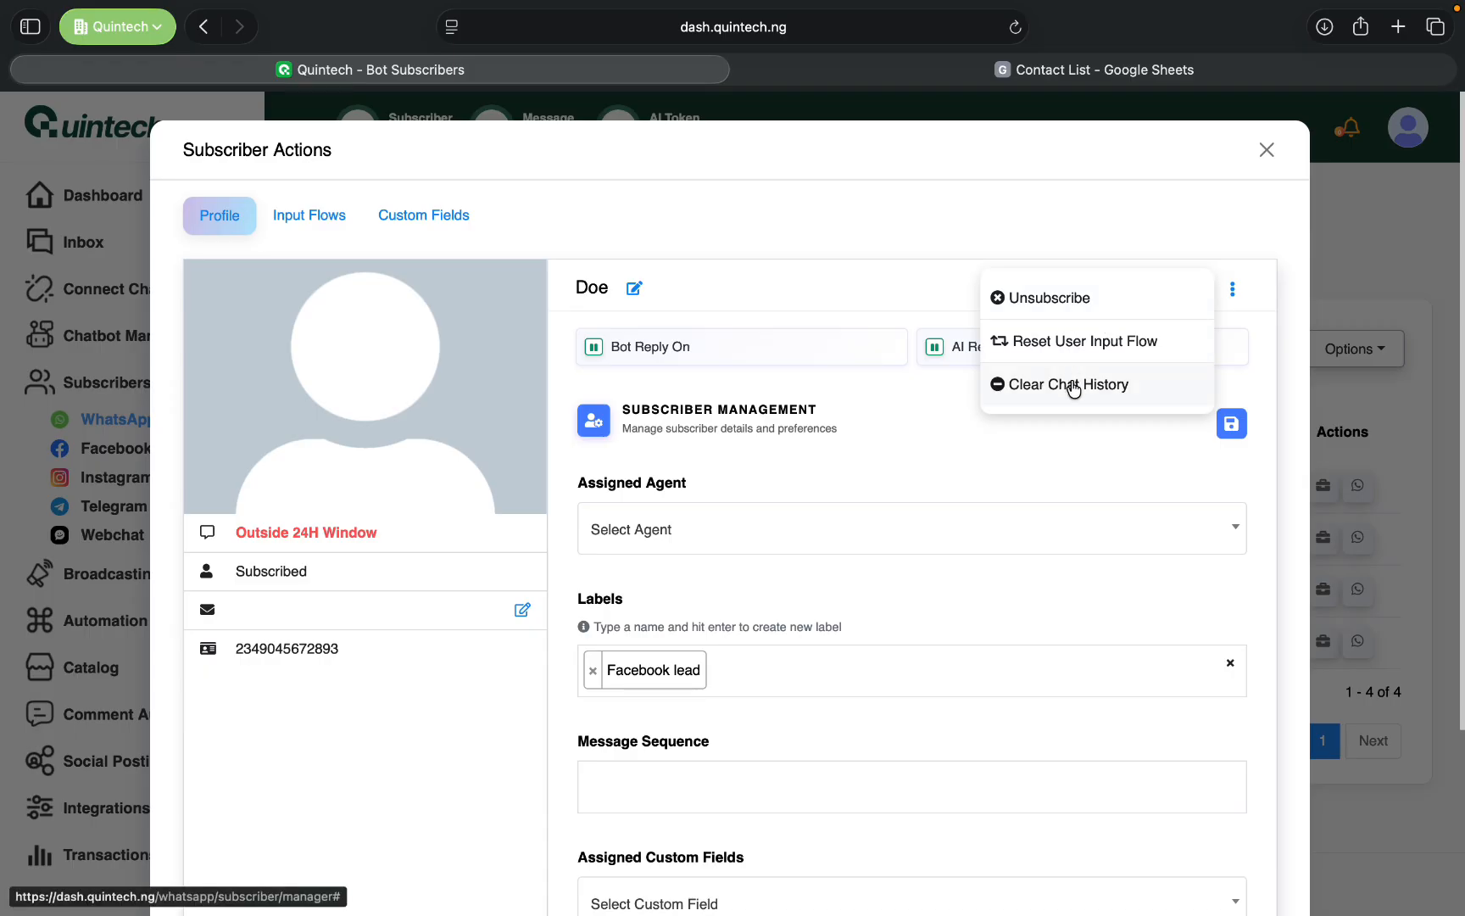
left_click(1267, 150)
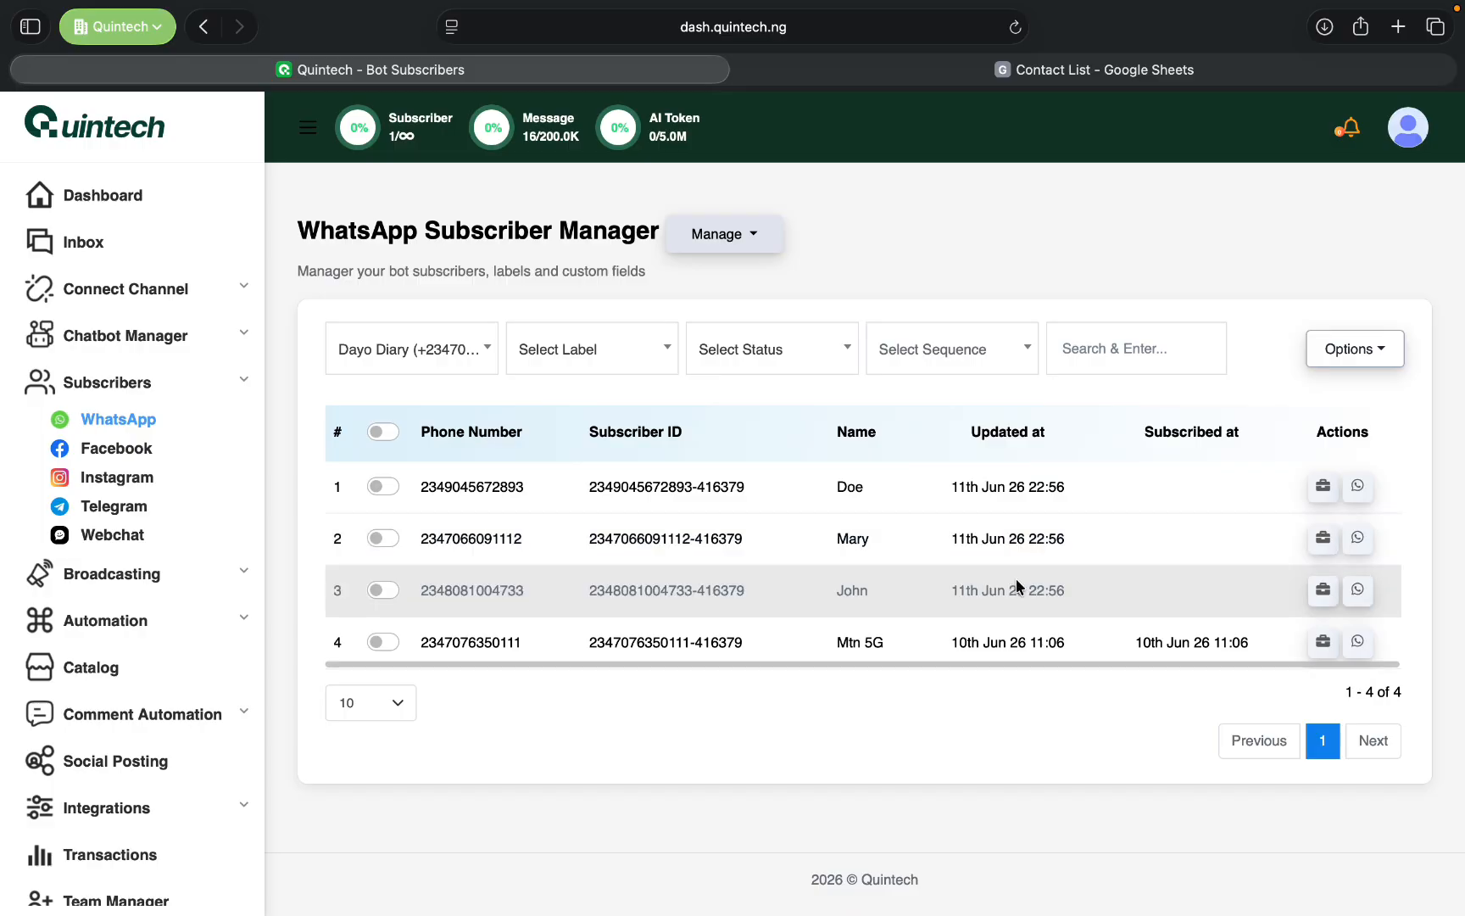